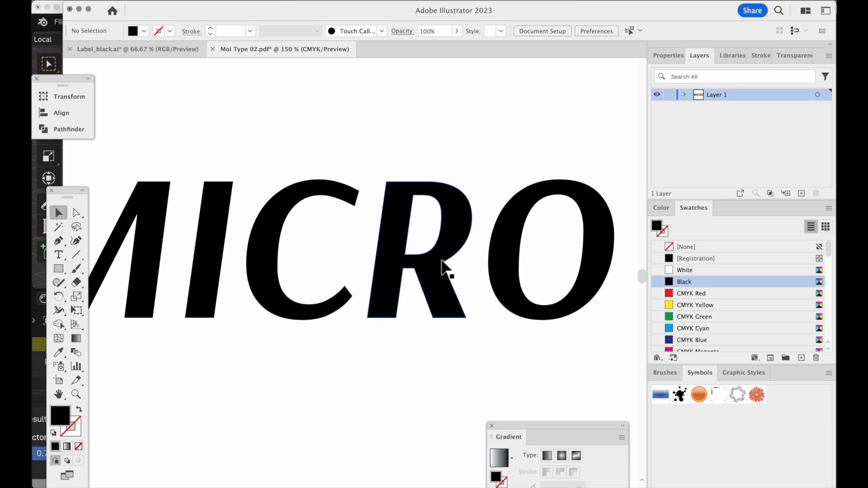
# Switch from Illustrator to MoI v5 beta with its empty Top view
pyautogui.moveTo(727, 480)
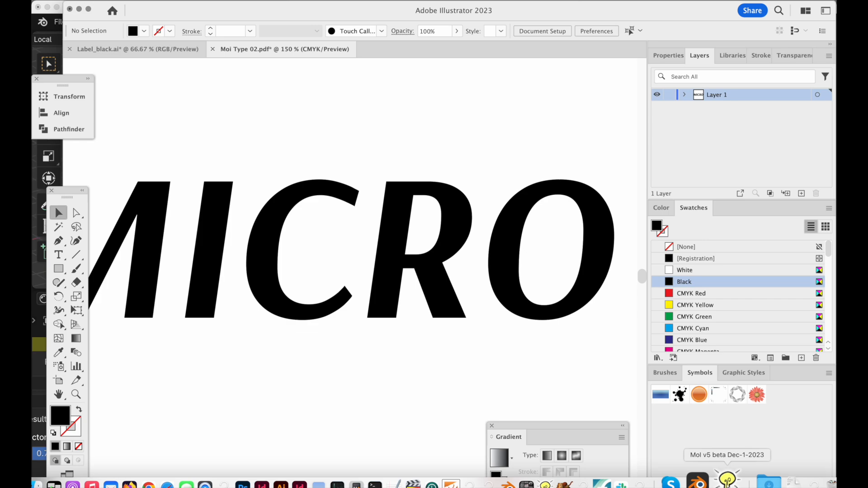
pyautogui.click(727, 480)
pyautogui.moveTo(465, 302); pyautogui.dragTo(387, 312, button='right')
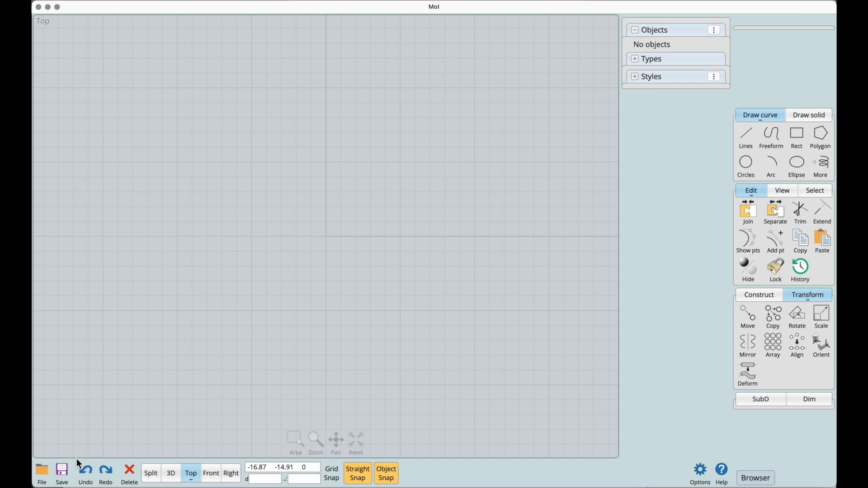
# Import the lettering file Moi Type 02.pdf from the Moi Type folder into the empty scene
pyautogui.click(45, 467)
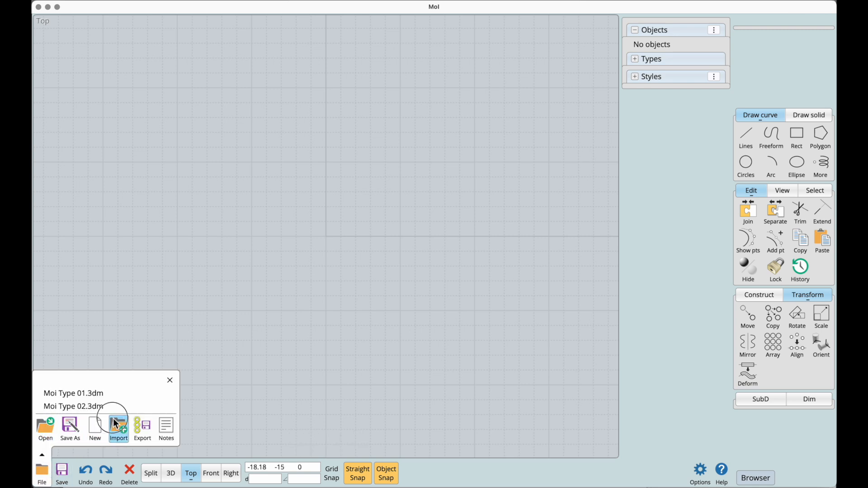
pyautogui.click(117, 424)
pyautogui.doubleClick(338, 122)
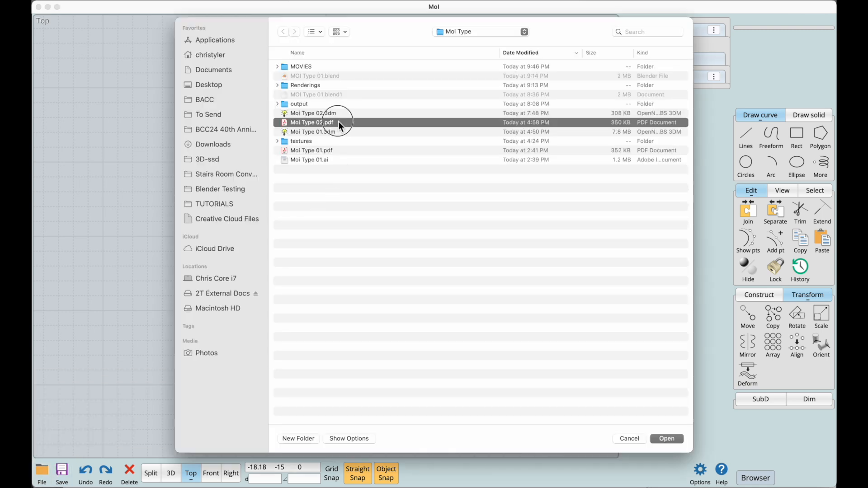
# Examine the imported MICRO letter outlines, looking closely at the C and the M
pyautogui.moveTo(466, 153); pyautogui.dragTo(135, 405, button='right')
pyautogui.scroll(4, 205, 250)
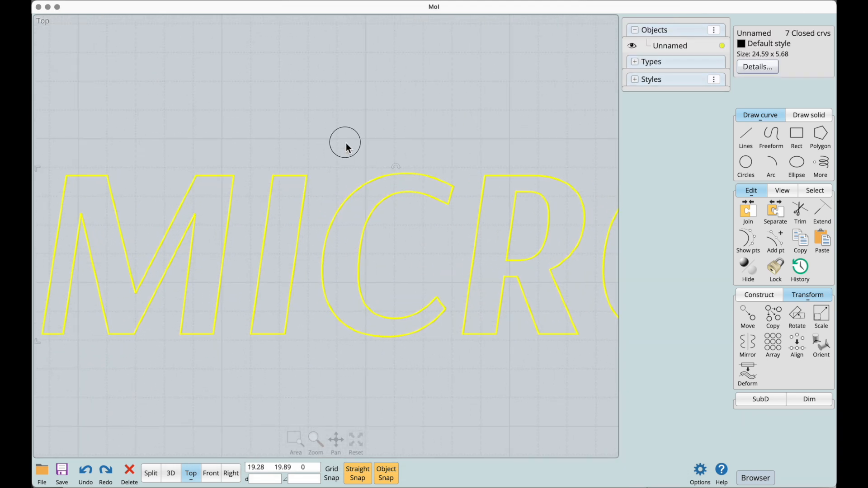
pyautogui.click(360, 189)
pyautogui.scroll(4, 375, 236)
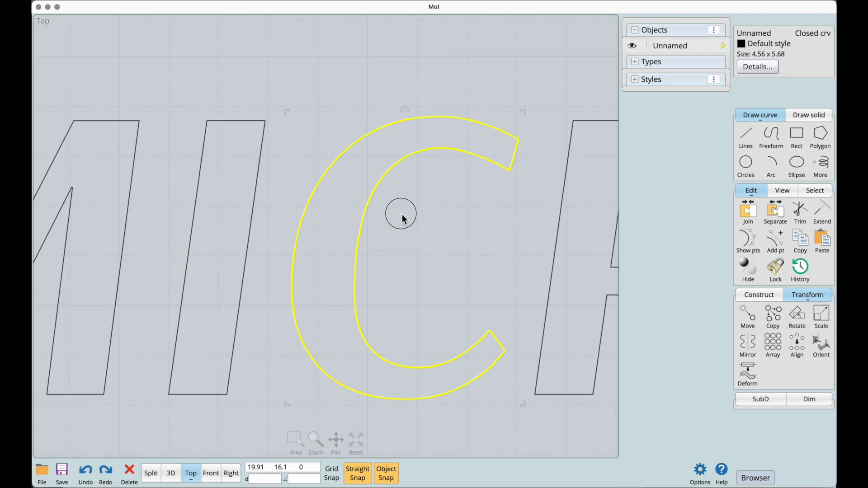
pyautogui.scroll(-3, 413, 199)
pyautogui.moveTo(323, 242); pyautogui.dragTo(478, 246, button='right')
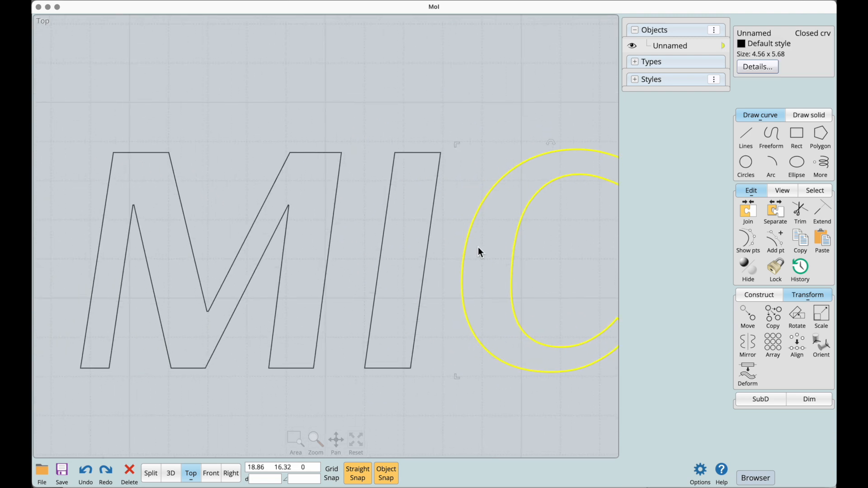
pyautogui.click(331, 344)
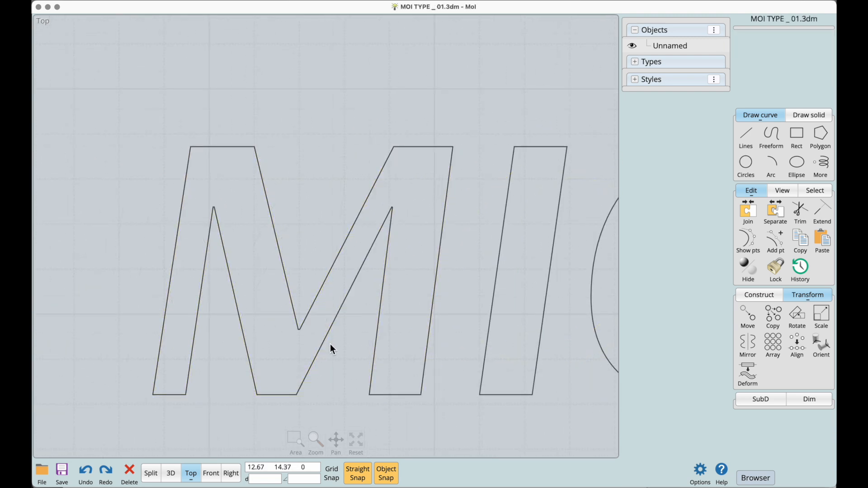
pyautogui.scroll(3, 330, 351)
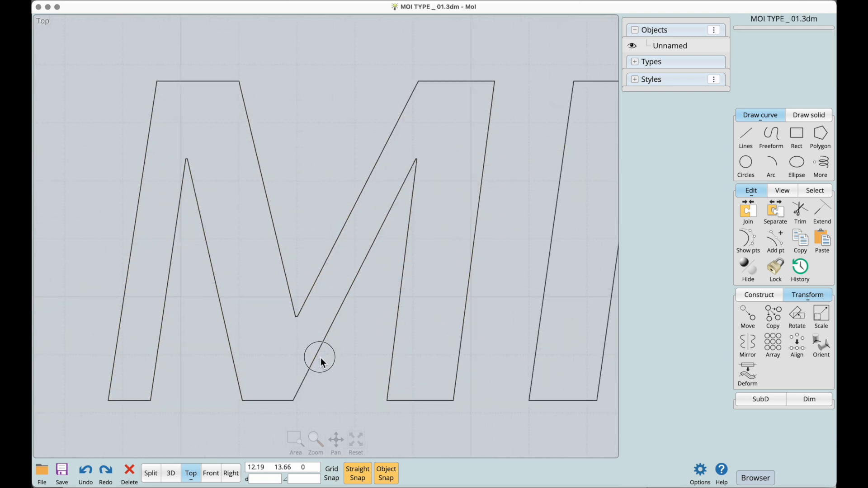
# Start a circular Fillet on the M outline, choosing its four top corners and six bottom corners but not the narrow inner tips
pyautogui.click(148, 93)
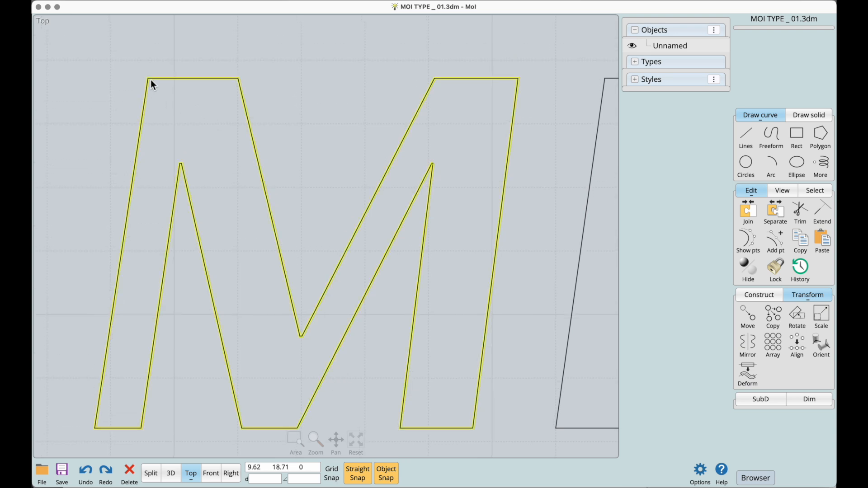
pyautogui.click(151, 80)
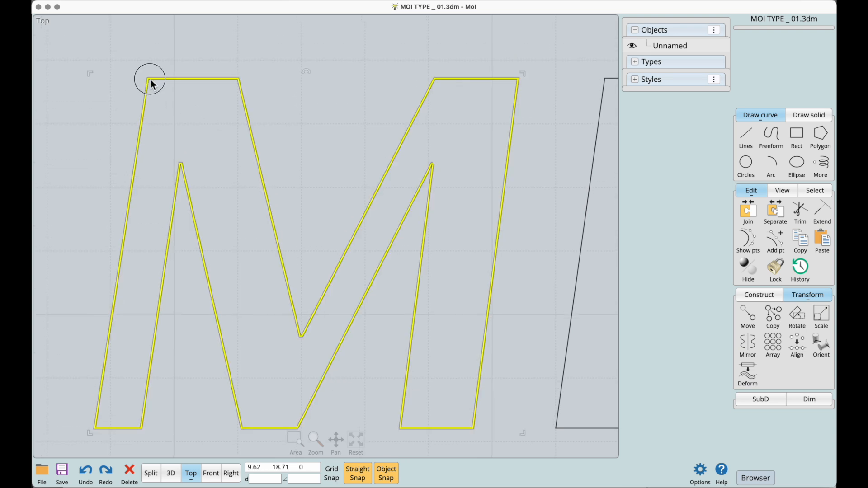
pyautogui.click(756, 294)
pyautogui.click(772, 322)
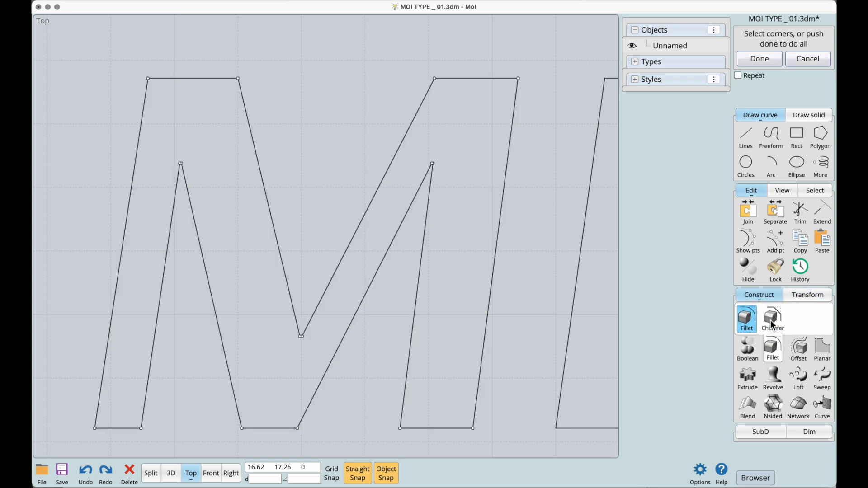
pyautogui.moveTo(536, 65); pyautogui.dragTo(88, 89)
pyautogui.moveTo(59, 407); pyautogui.dragTo(496, 443)
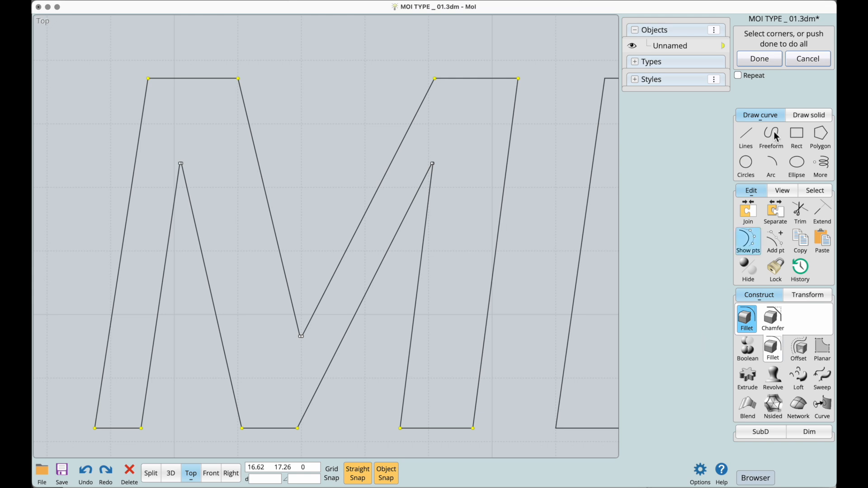
pyautogui.click(768, 65)
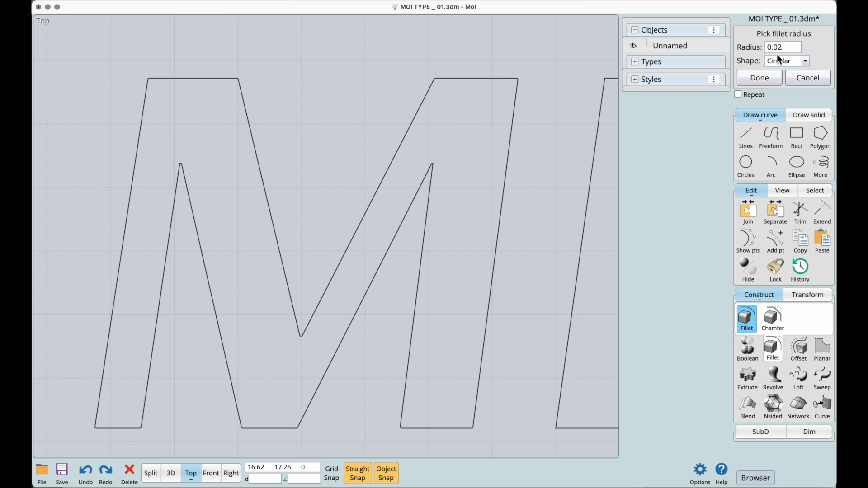
# Set the radius of the M's corner fillets to .04
pyautogui.click(787, 48)
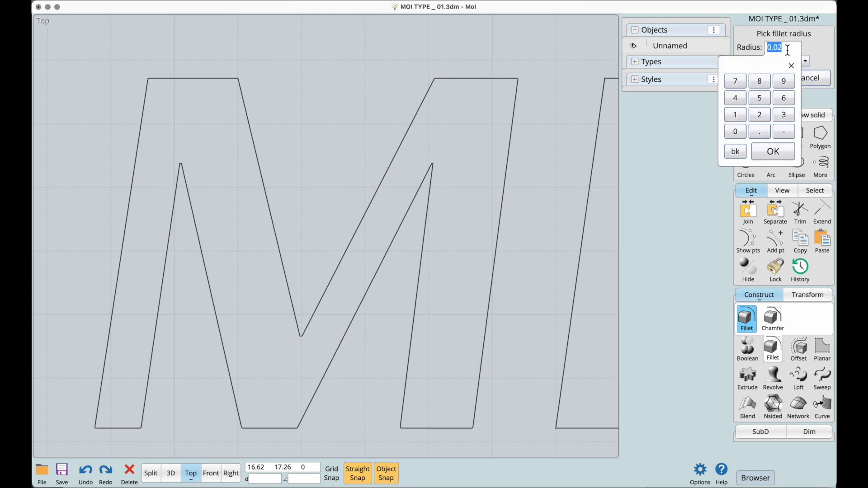
pyautogui.write('.04')
pyautogui.press('Return')
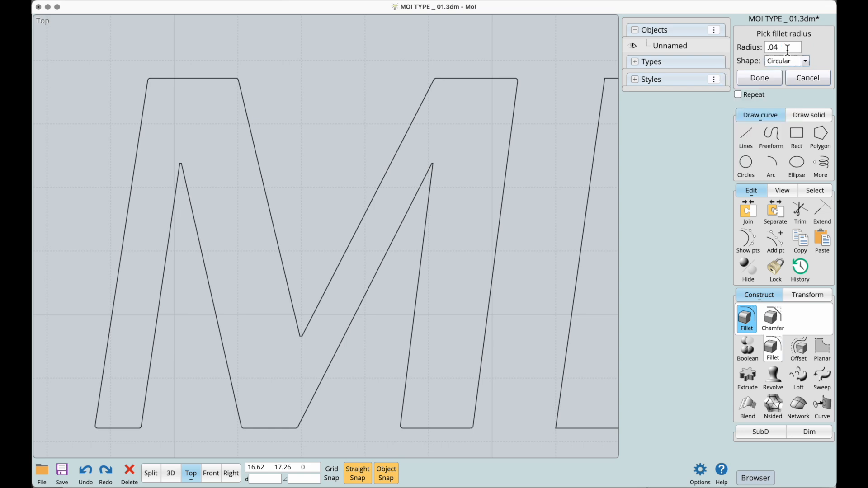
# Set the fillet radius to .06 and apply the rounding to the chosen corners of the M
pyautogui.click(788, 48)
pyautogui.write('.0')
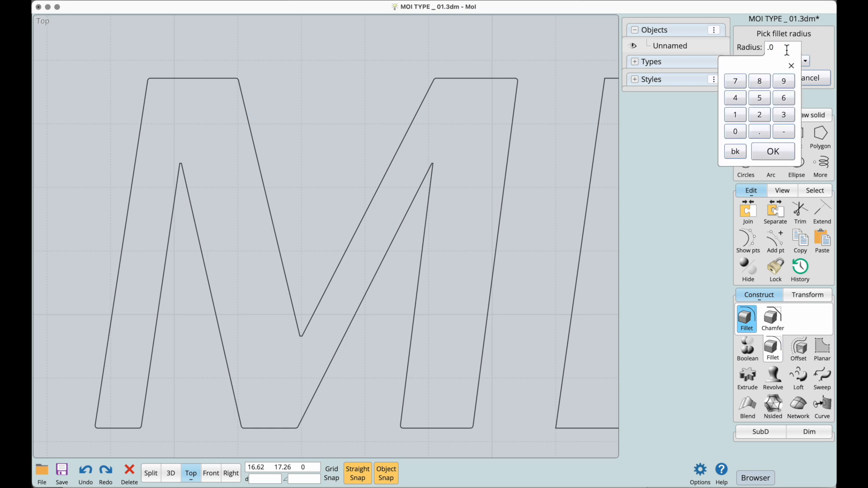
pyautogui.write('6')
pyautogui.press('Return')
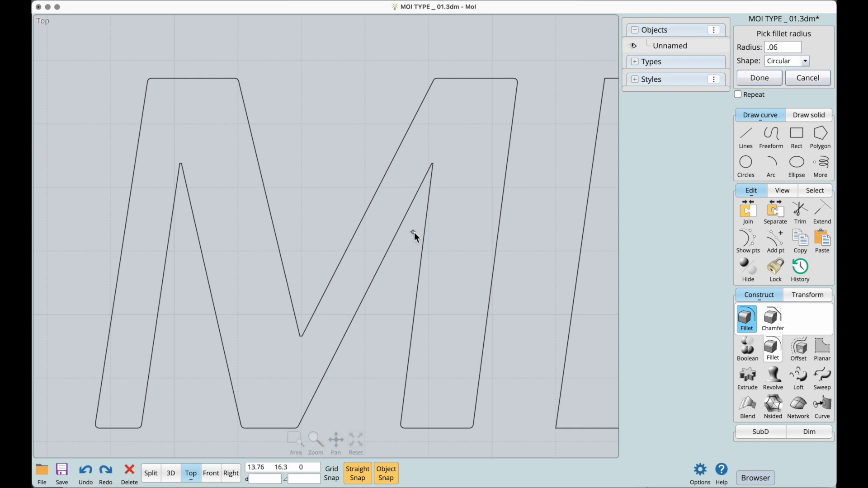
pyautogui.scroll(5, 413, 295)
pyautogui.scroll(3, 504, 195)
pyautogui.scroll(4, 542, 161)
pyautogui.scroll(3, 542, 154)
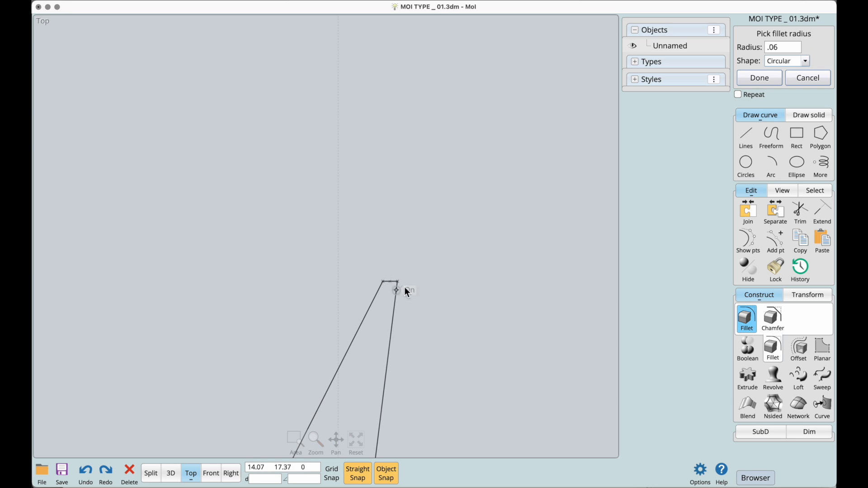
pyautogui.click(770, 78)
# Separate the M outline into individual curves and delete the short flat segment at the tip of its right inner notch
pyautogui.click(395, 282)
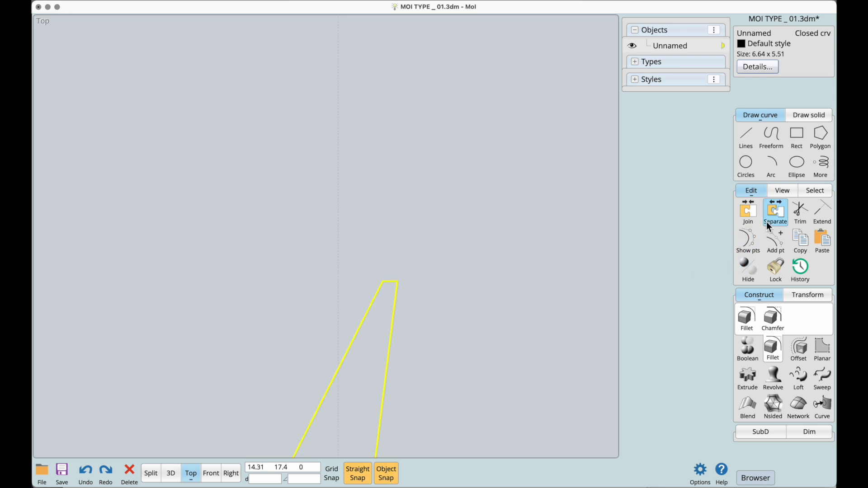
pyautogui.click(416, 271)
pyautogui.click(394, 282)
pyautogui.scroll(5, 393, 284)
pyautogui.scroll(-5, 386, 273)
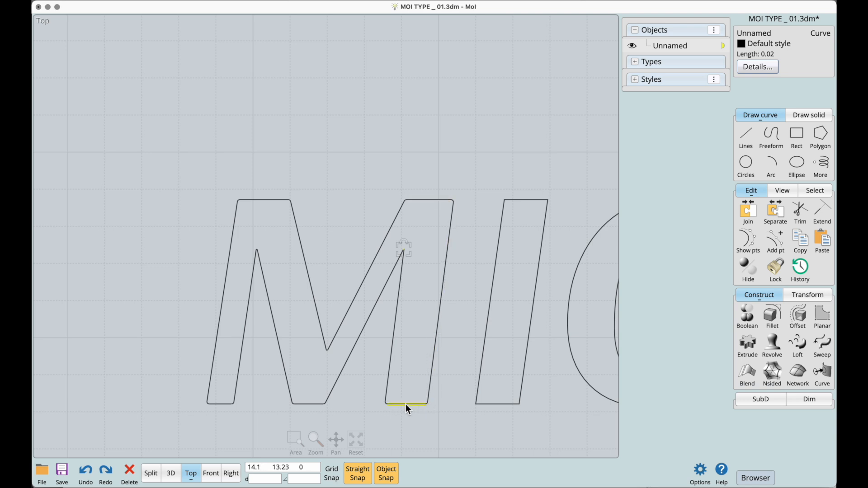
pyautogui.scroll(2, 413, 233)
pyautogui.scroll(6, 415, 231)
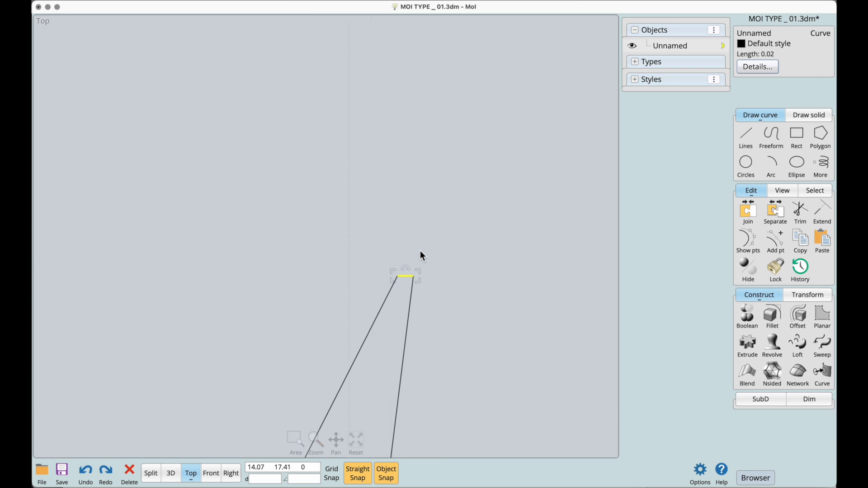
pyautogui.press('Delete')
# Delete the short flat segment at the tip of the M's left inner notch
pyautogui.scroll(-2, 330, 290)
pyautogui.moveTo(141, 280); pyautogui.dragTo(596, 217, button='middle')
pyautogui.moveTo(318, 204); pyautogui.dragTo(474, 213, button='middle')
pyautogui.keyDown('ctrl'); pyautogui.moveTo(388, 212); pyautogui.dragTo(460, 144, button='middle'); pyautogui.keyUp('ctrl')
pyautogui.moveTo(344, 164); pyautogui.dragTo(429, 226)
pyautogui.press('Delete')
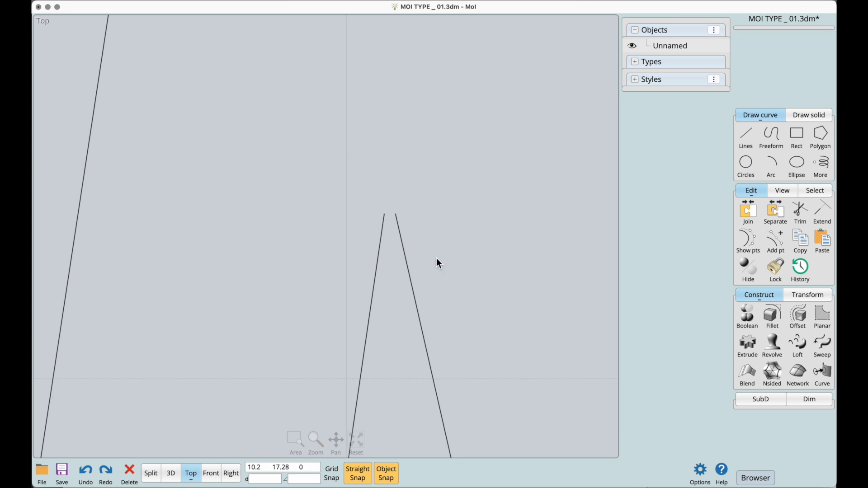
# Extend the two lines of the M's left inner notch mutually to a sharp point
pyautogui.click(401, 229)
pyautogui.click(385, 230)
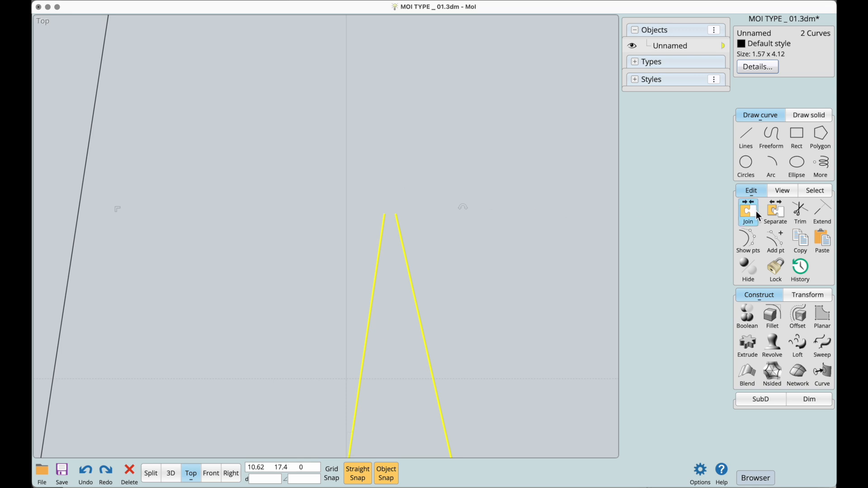
pyautogui.click(824, 221)
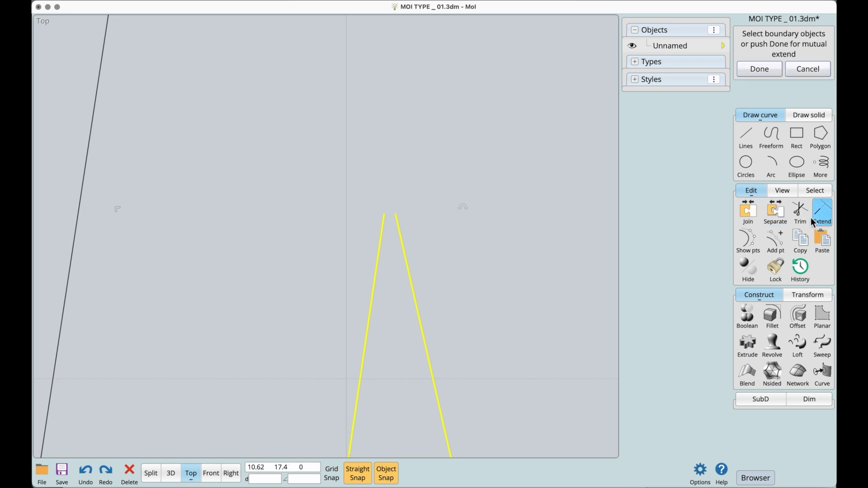
pyautogui.click(760, 72)
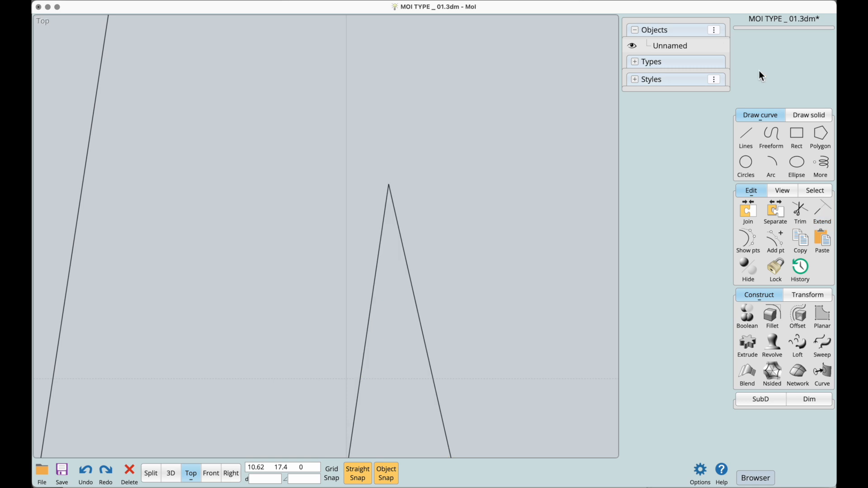
pyautogui.click(394, 184)
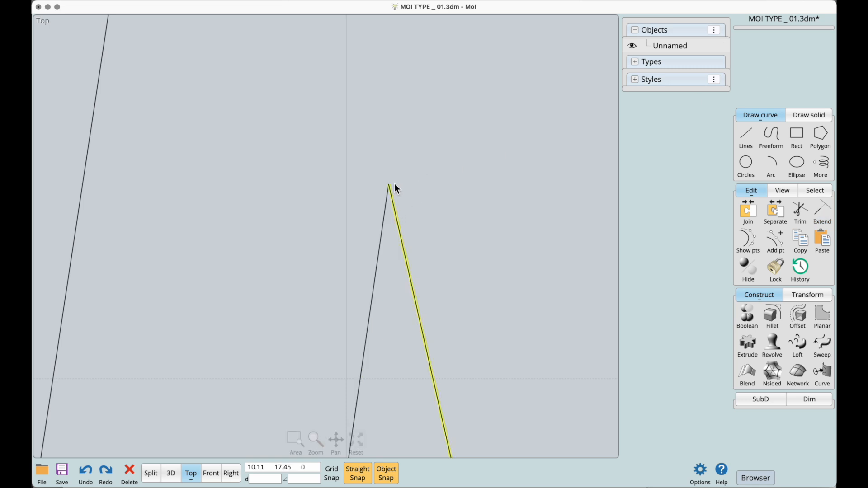
pyautogui.click(400, 230)
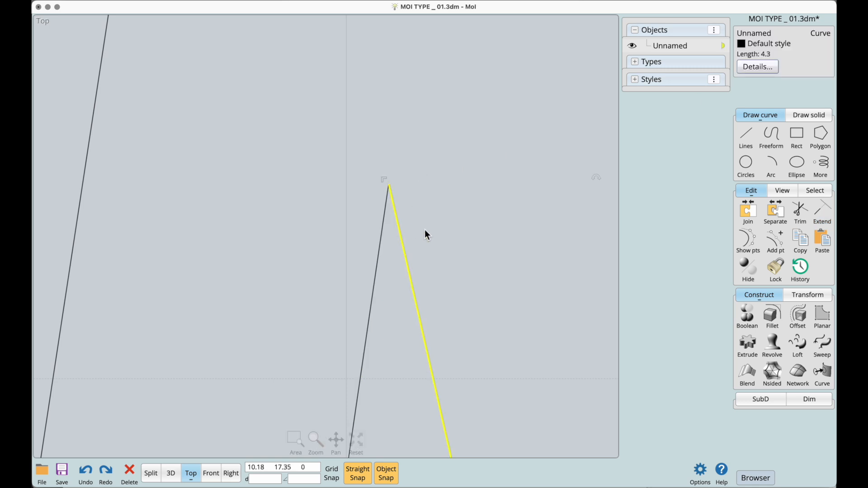
# Extend the two lines of the M's right inner notch mutually until they meet in a sharp point
pyautogui.scroll(-5, 401, 234)
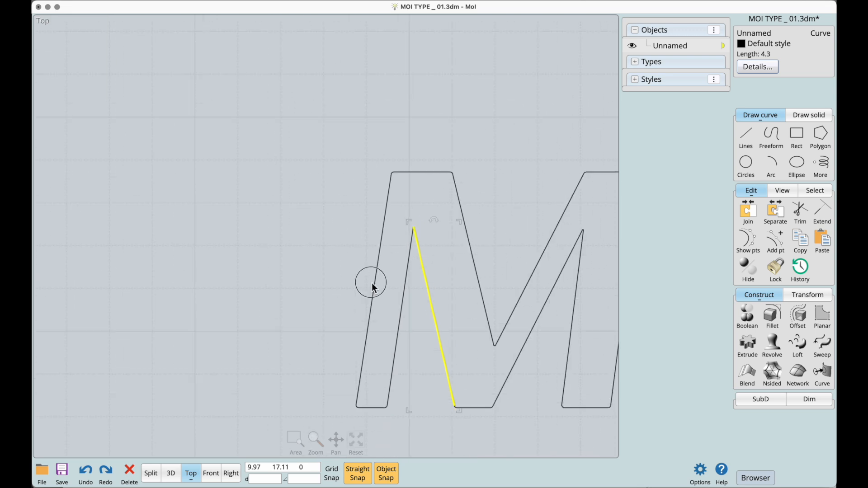
pyautogui.scroll(5, 397, 295)
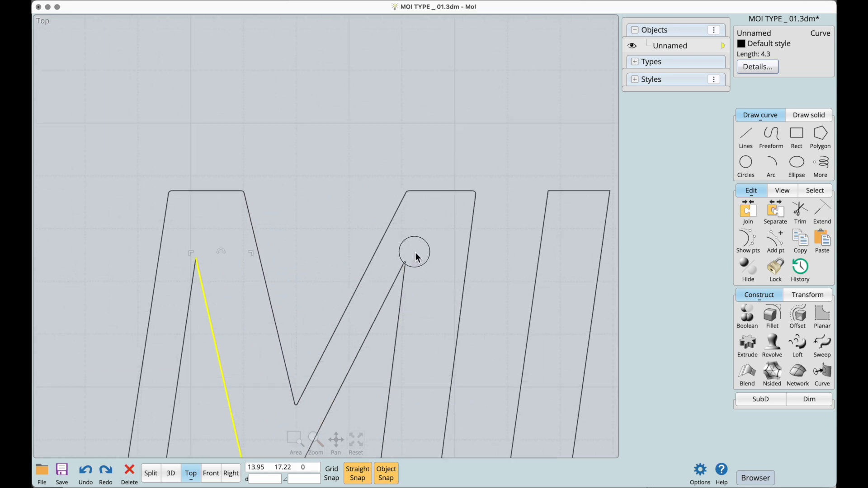
pyautogui.scroll(5, 422, 250)
pyautogui.click(419, 225)
pyautogui.click(397, 288)
pyautogui.click(382, 286)
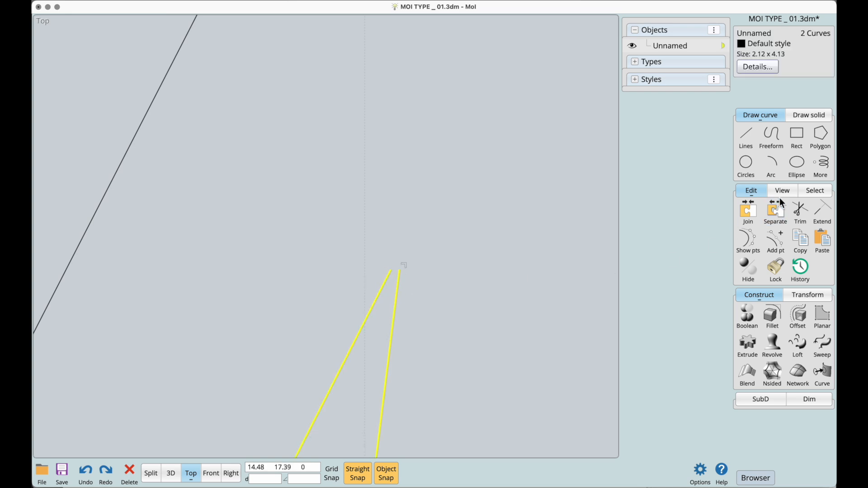
pyautogui.click(822, 210)
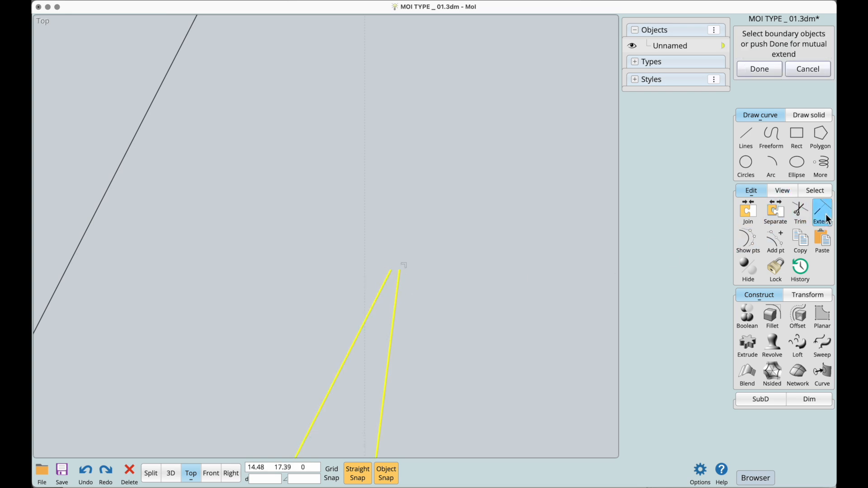
pyautogui.click(761, 69)
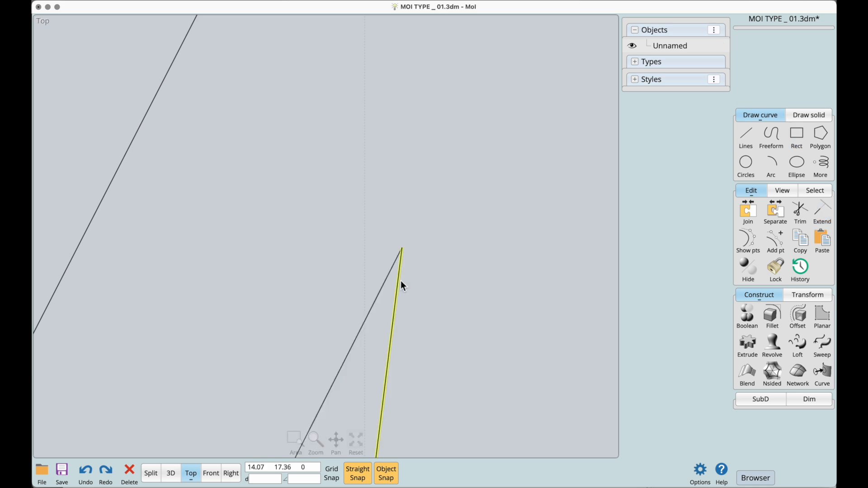
# Join all the separate curves of the M into one closed outline
pyautogui.scroll(-6, 422, 275)
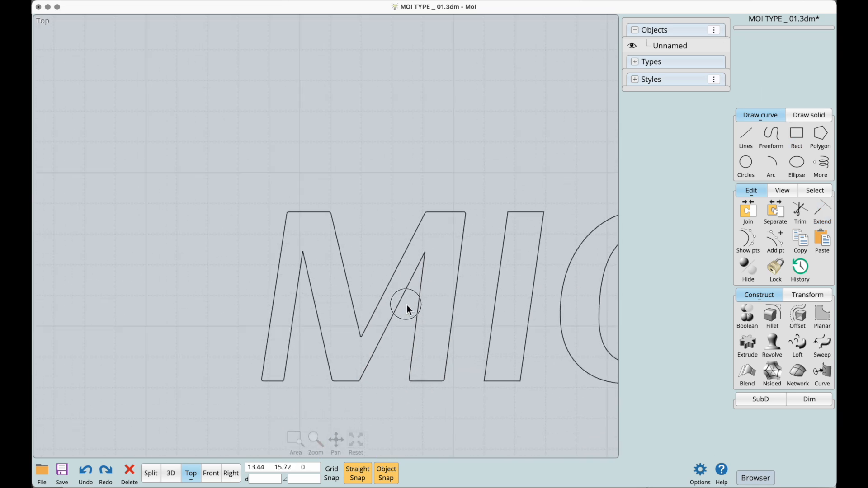
pyautogui.moveTo(480, 190); pyautogui.dragTo(239, 400)
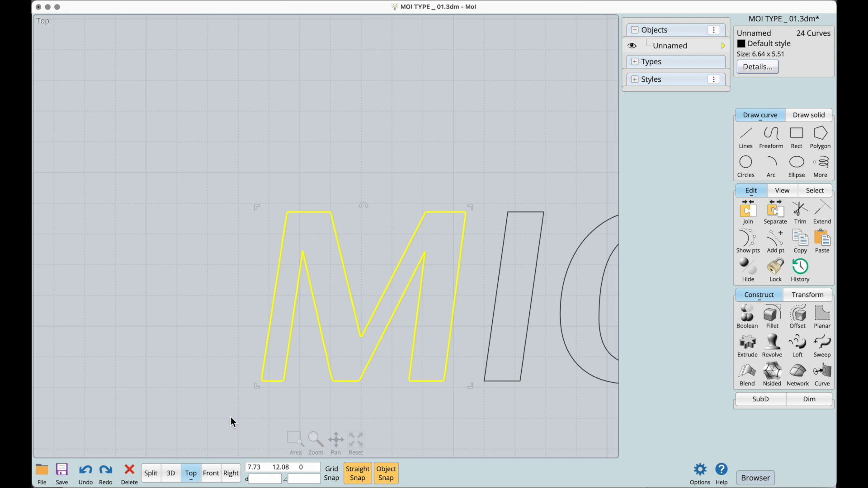
pyautogui.click(749, 217)
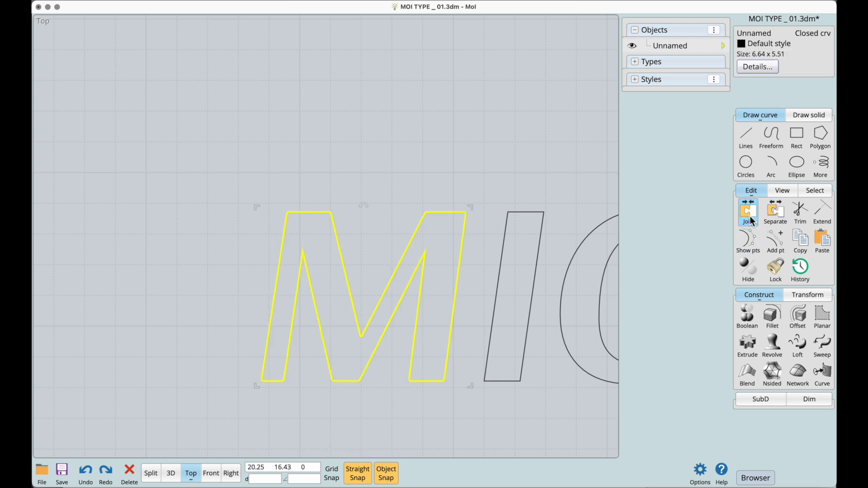
# Fillet the two sharp tips of the M's inner notches with a circular radius of 0.03
pyautogui.scroll(1, 414, 271)
pyautogui.scroll(4, 414, 271)
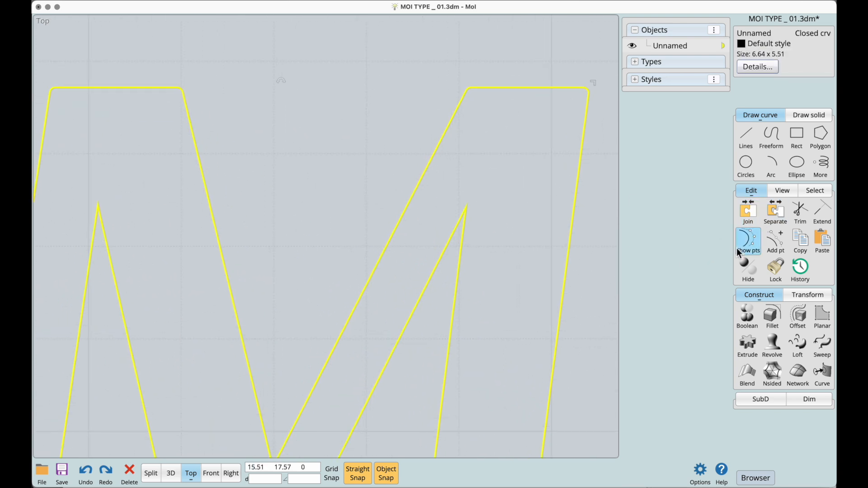
pyautogui.click(772, 315)
pyautogui.moveTo(502, 192); pyautogui.dragTo(82, 218)
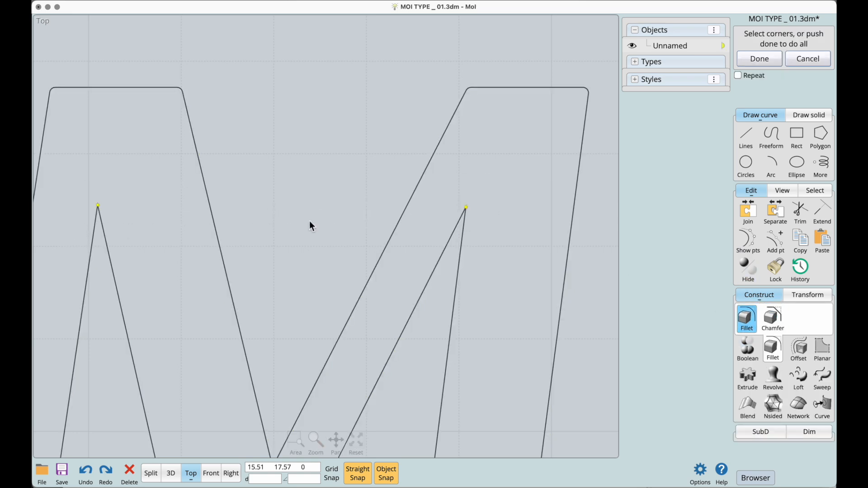
pyautogui.click(758, 59)
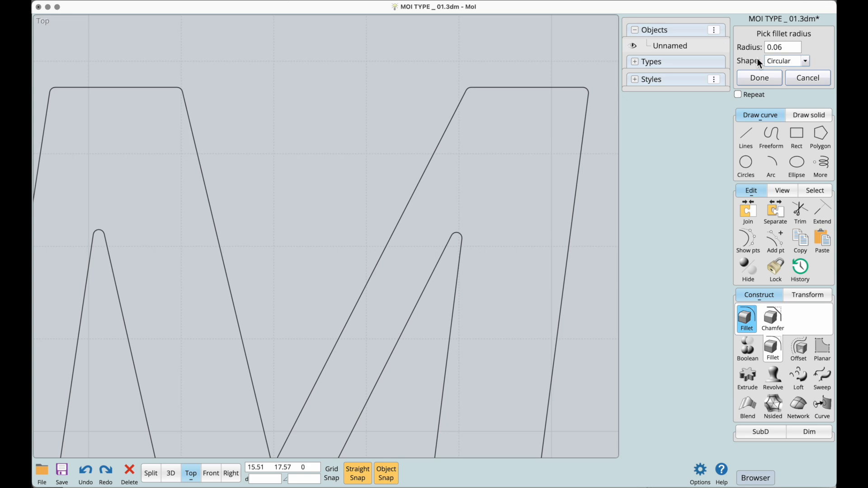
pyautogui.click(792, 48)
pyautogui.write('.3')
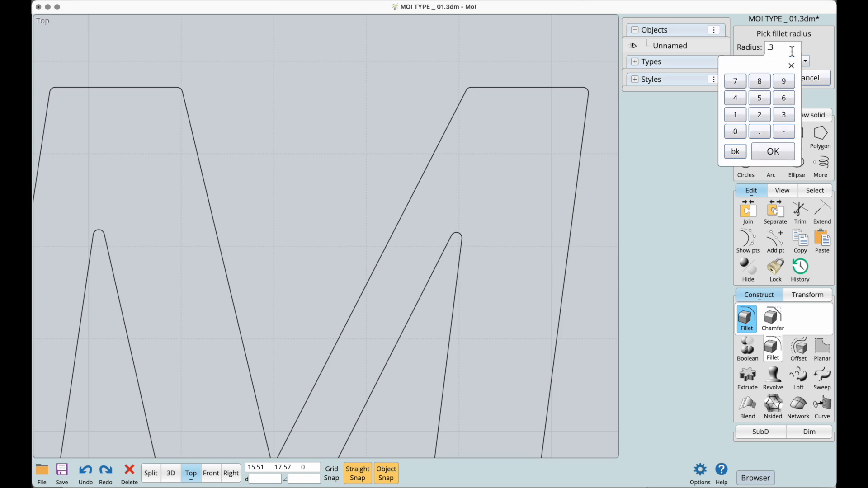
pyautogui.press('Return')
pyautogui.click(790, 48)
pyautogui.write('.03')
pyautogui.press('Return')
pyautogui.click(768, 81)
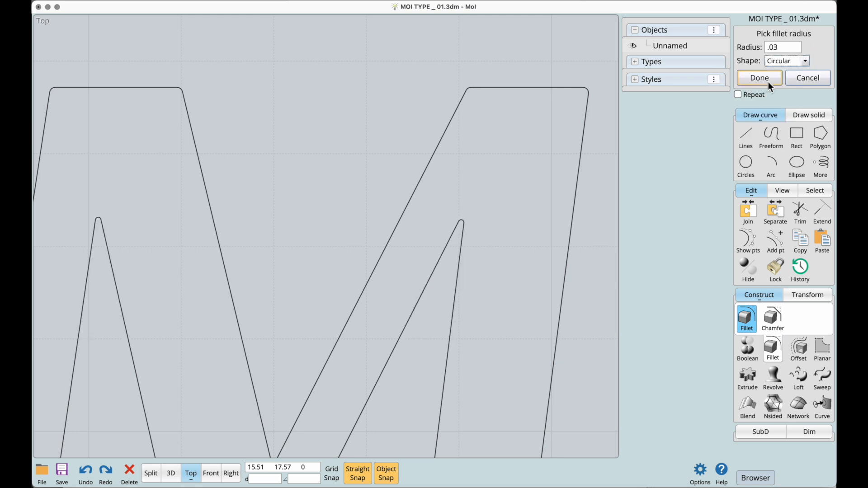
# Fillet all four corners of the letter I with a circular radius of 0.06
pyautogui.scroll(-4, 411, 229)
pyautogui.scroll(4, 287, 319)
pyautogui.click(370, 235)
pyautogui.click(369, 231)
pyautogui.moveTo(456, 220); pyautogui.dragTo(315, 240, button='right')
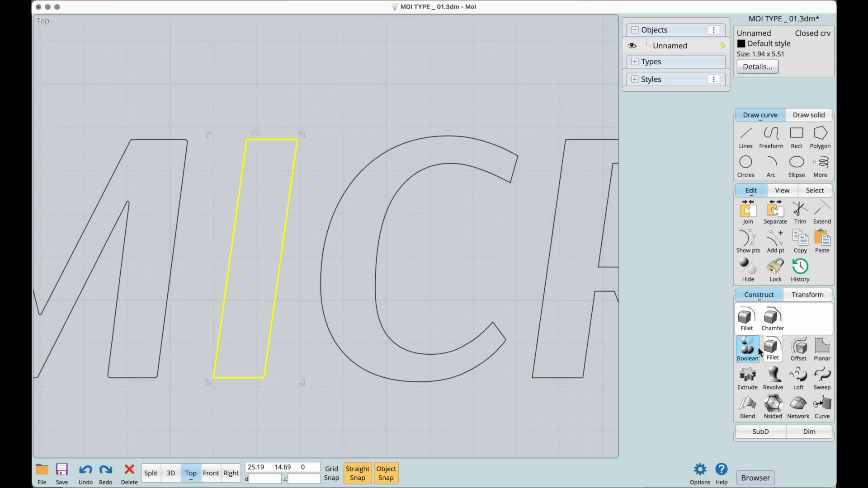
pyautogui.click(747, 318)
pyautogui.moveTo(310, 113); pyautogui.dragTo(195, 412)
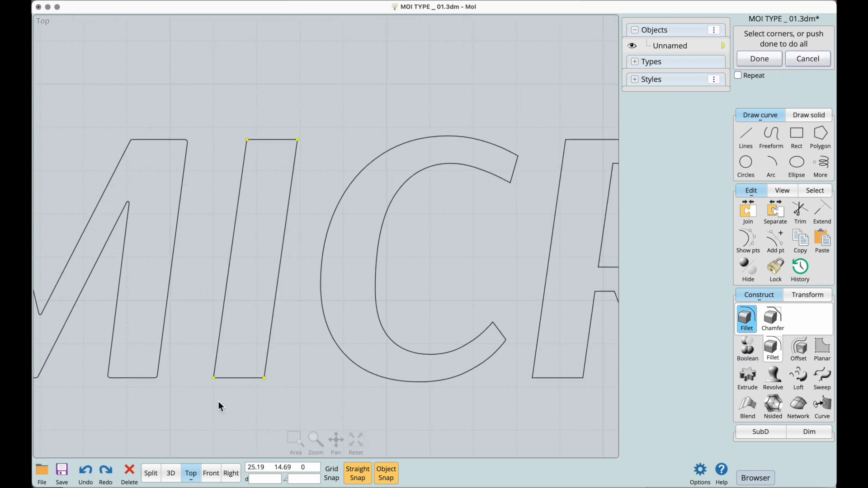
pyautogui.click(763, 58)
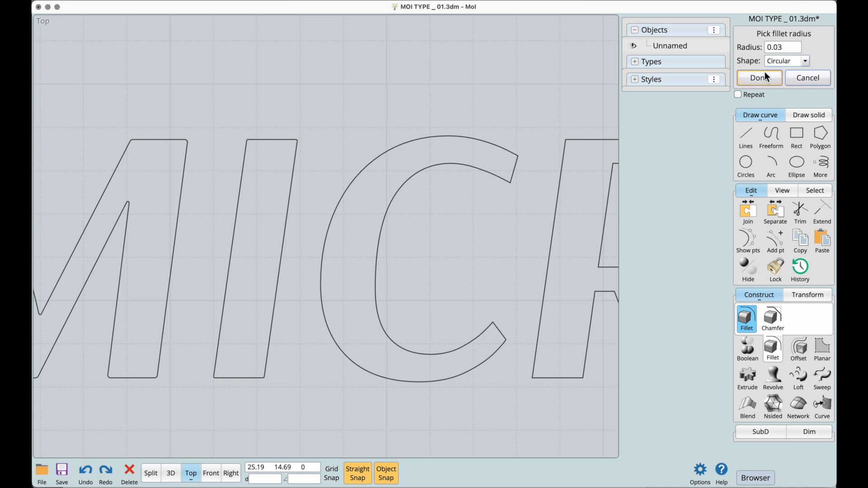
pyautogui.click(787, 47)
pyautogui.write('.06')
pyautogui.press('Return')
pyautogui.click(766, 77)
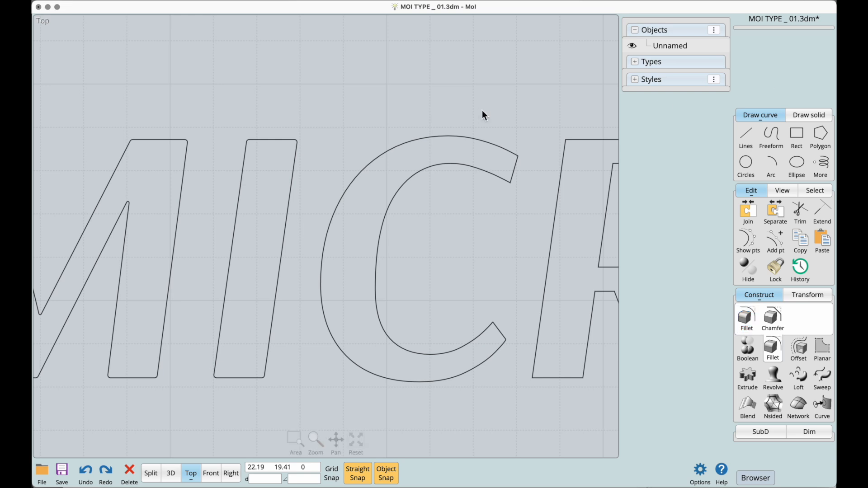
# Offset the M and I outlines together outward by a distance of 0.3 with sharp corners
pyautogui.hscroll(-5, 483, 177)
pyautogui.click(489, 245)
pyautogui.click(382, 242)
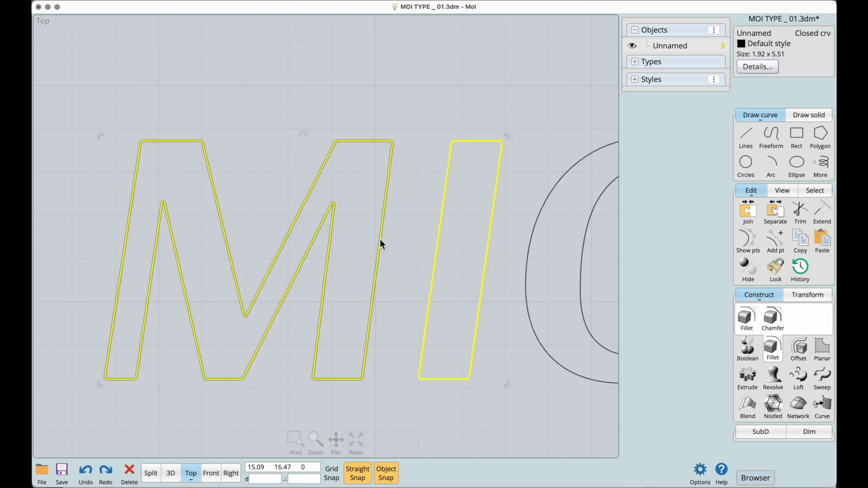
pyautogui.scroll(2, 362, 254)
pyautogui.moveTo(372, 246); pyautogui.dragTo(398, 250, button='right')
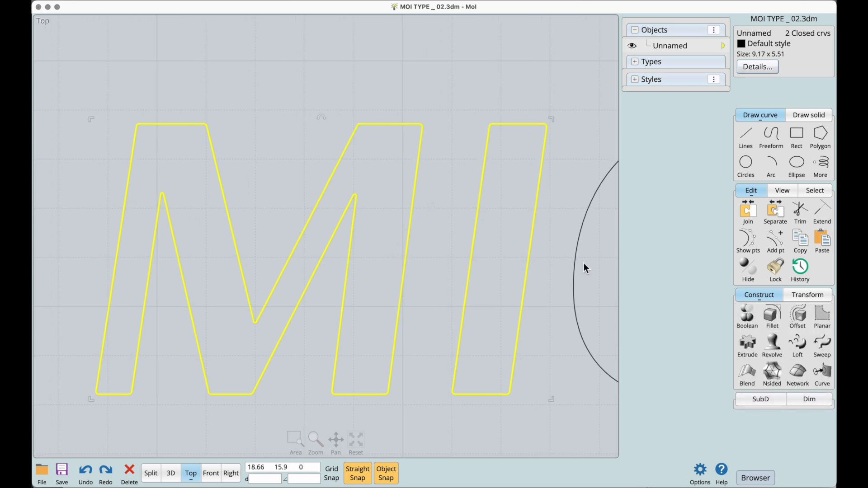
pyautogui.click(798, 320)
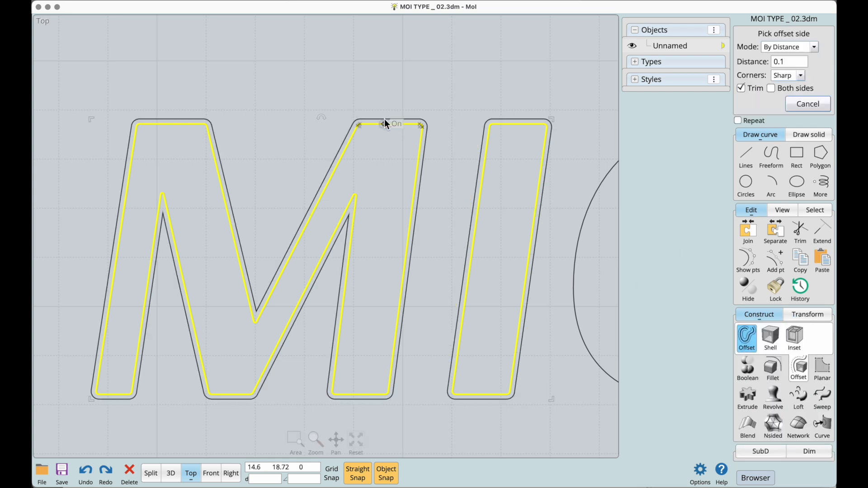
pyautogui.click(787, 61)
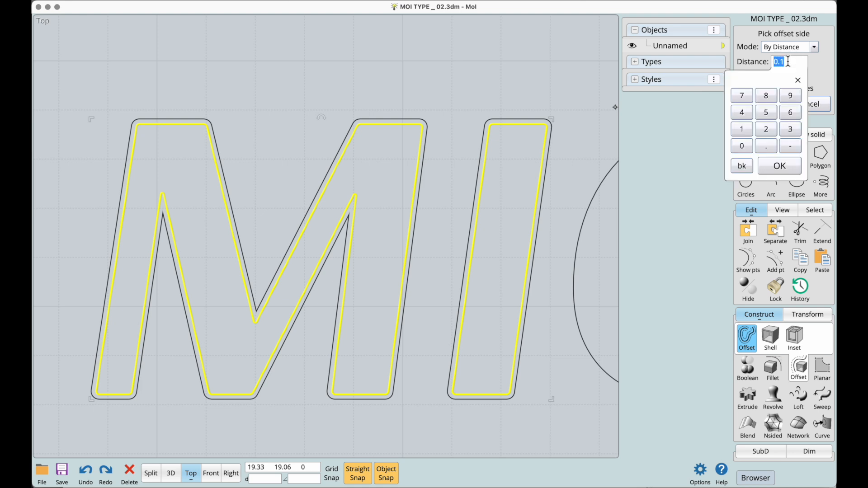
pyautogui.write('.3')
pyautogui.press('Return')
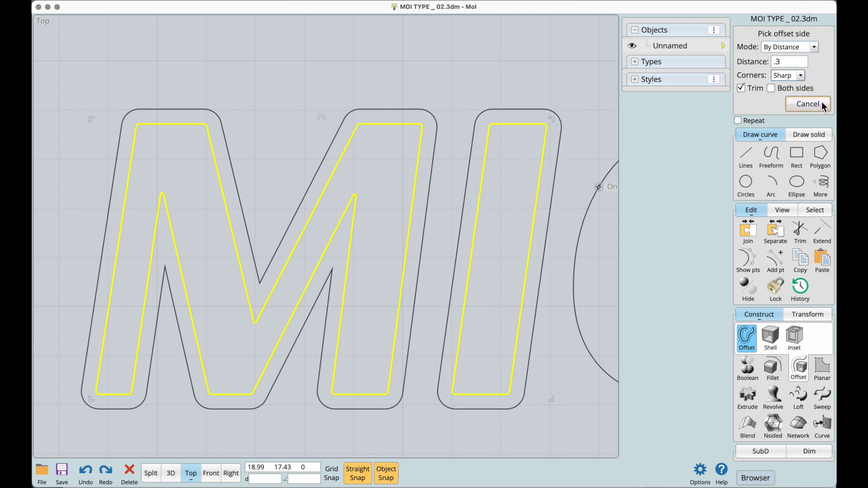
pyautogui.click(569, 84)
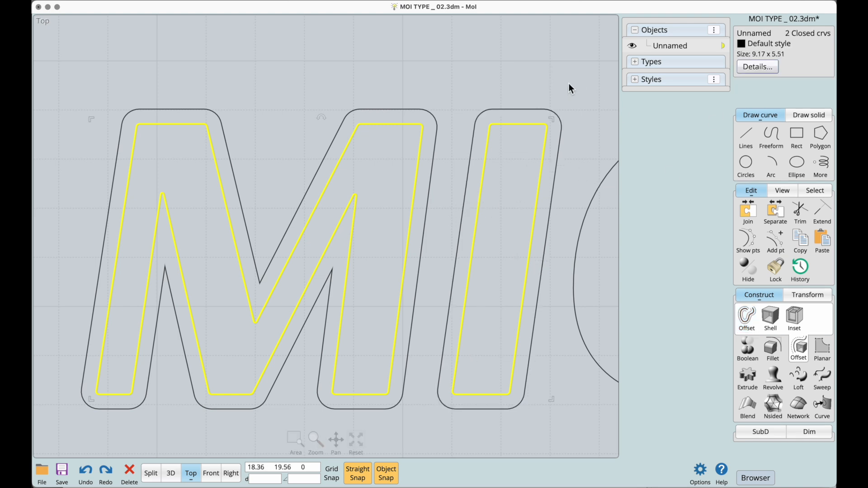
pyautogui.click(568, 83)
# Fillet the three sharp notch corners of the M's outer offset outline with a circular radius of 0.06
pyautogui.moveTo(213, 291); pyautogui.dragTo(267, 247, button='right')
pyautogui.click(296, 227)
pyautogui.moveTo(297, 222); pyautogui.dragTo(253, 285, button='right')
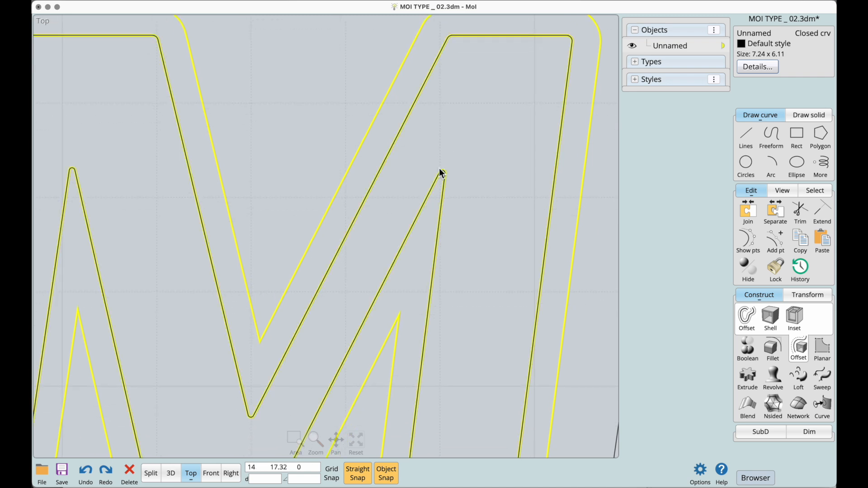
pyautogui.moveTo(449, 329); pyautogui.dragTo(532, 258, button='right')
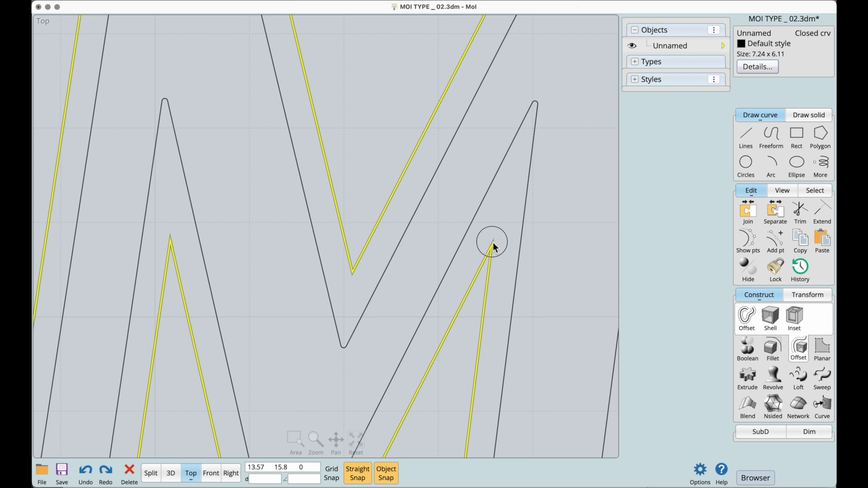
pyautogui.press('Escape')
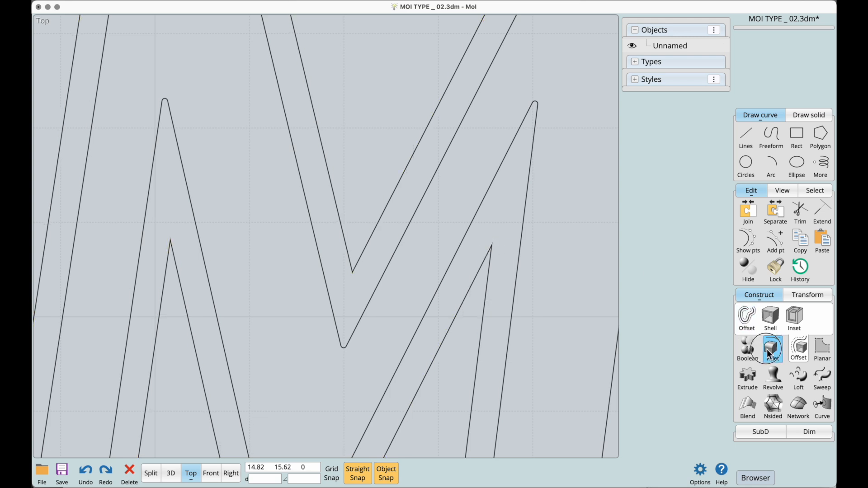
pyautogui.click(767, 349)
pyautogui.click(491, 248)
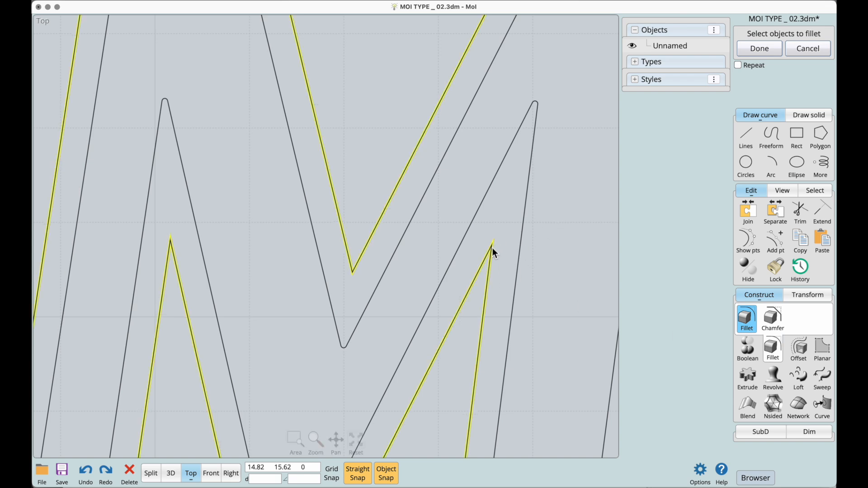
pyautogui.click(760, 49)
pyautogui.moveTo(553, 217); pyautogui.dragTo(135, 281)
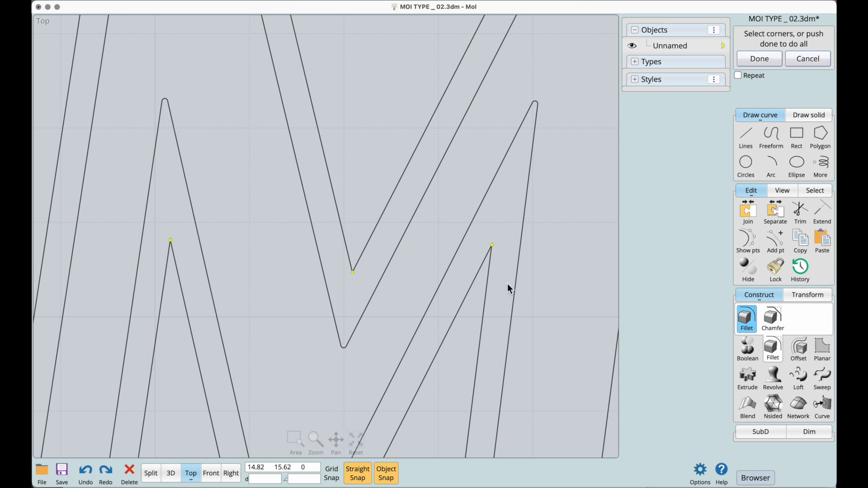
pyautogui.click(759, 58)
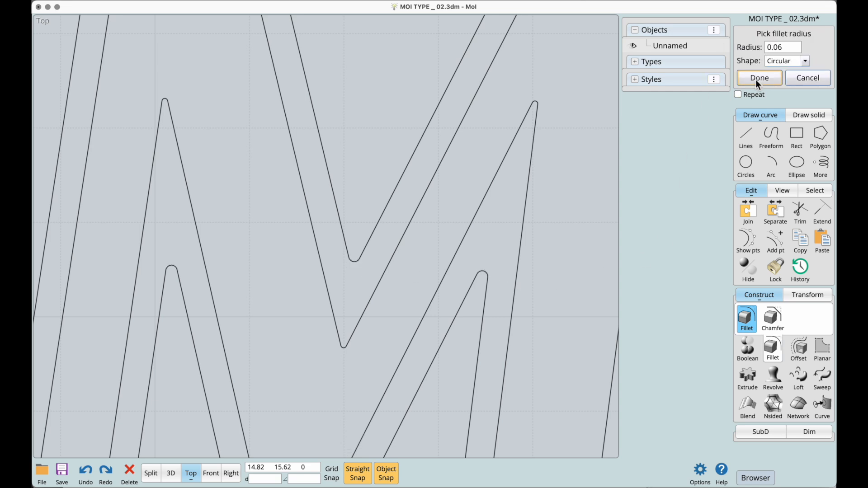
pyautogui.click(758, 79)
# Offset the inner outline of the letter O inward by 0.3
pyautogui.scroll(-3, 484, 275)
pyautogui.scroll(-4, 485, 276)
pyautogui.moveTo(471, 290); pyautogui.dragTo(366, 314, button='middle')
pyautogui.scroll(4, 374, 314)
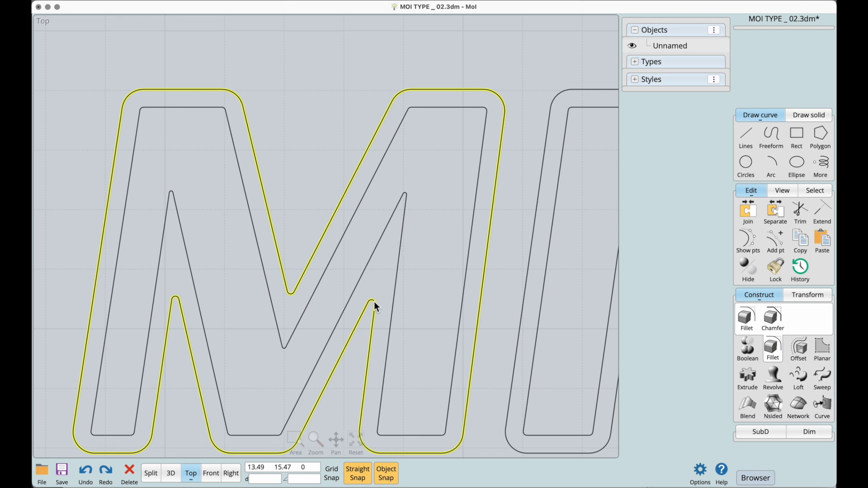
pyautogui.moveTo(489, 291); pyautogui.dragTo(243, 291, button='middle')
pyautogui.moveTo(440, 189); pyautogui.dragTo(249, 189, button='middle')
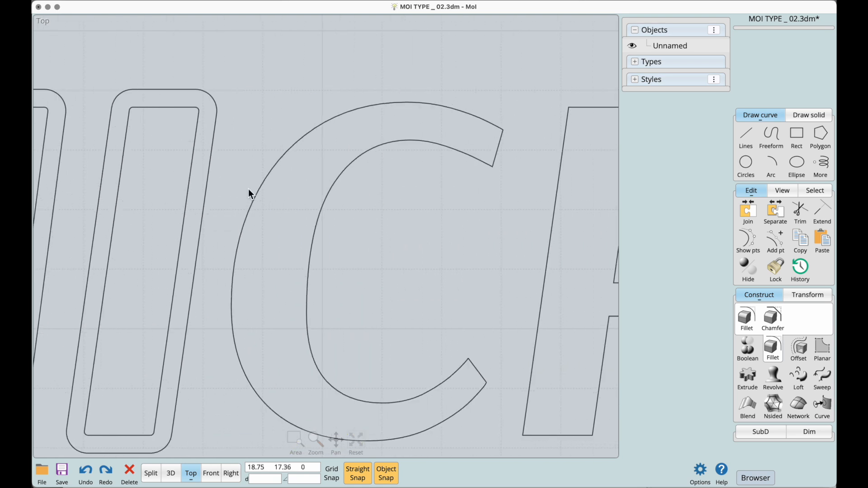
pyautogui.moveTo(439, 189); pyautogui.dragTo(286, 183, button='middle')
pyautogui.moveTo(359, 184); pyautogui.dragTo(230, 179, button='middle')
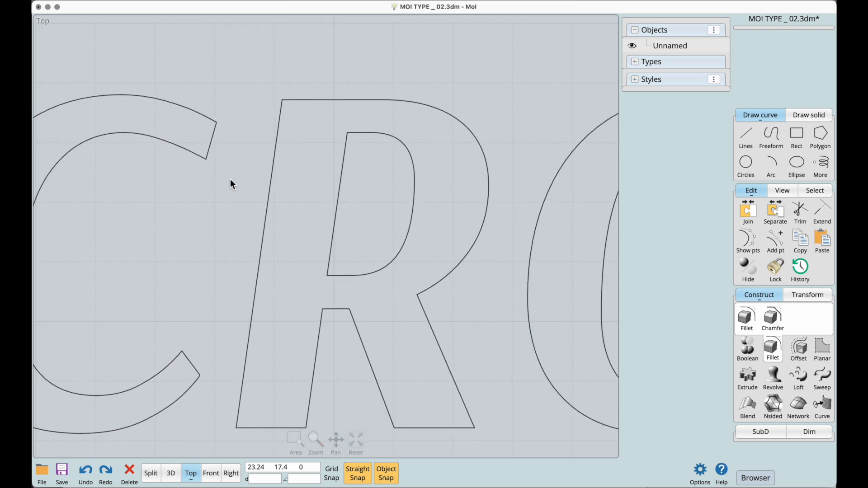
pyautogui.moveTo(361, 180); pyautogui.dragTo(141, 179, button='middle')
pyautogui.click(422, 154)
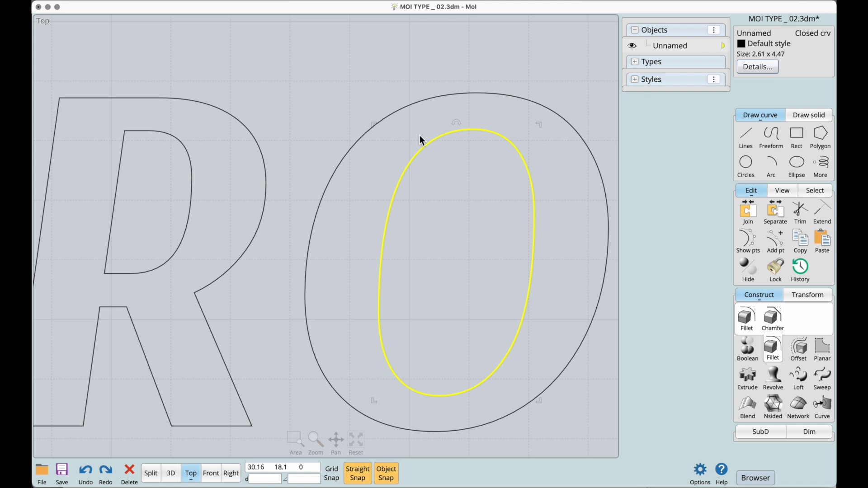
pyautogui.click(807, 345)
pyautogui.click(495, 318)
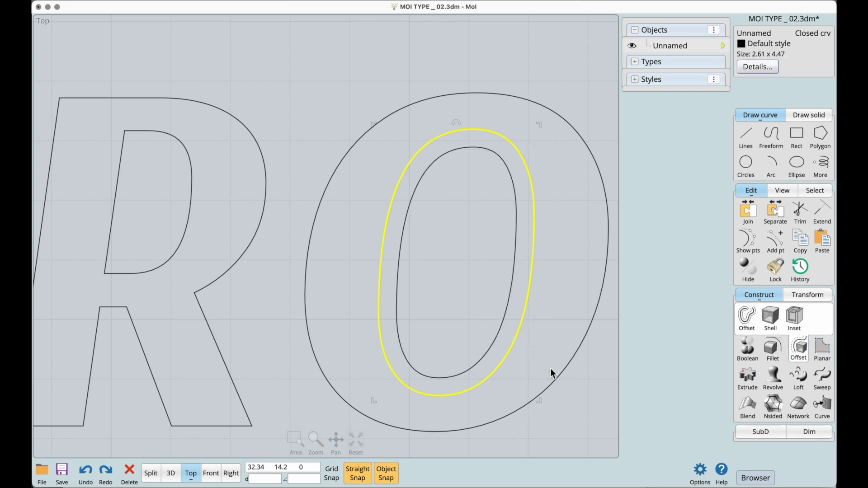
# Offset the outer outline of the letter O outward by 0.3
pyautogui.click(554, 378)
pyautogui.click(566, 392)
pyautogui.click(555, 382)
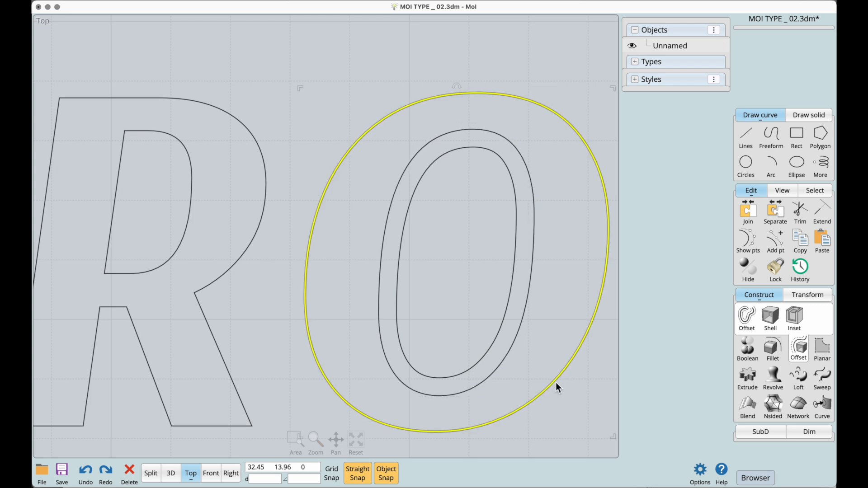
pyautogui.click(747, 319)
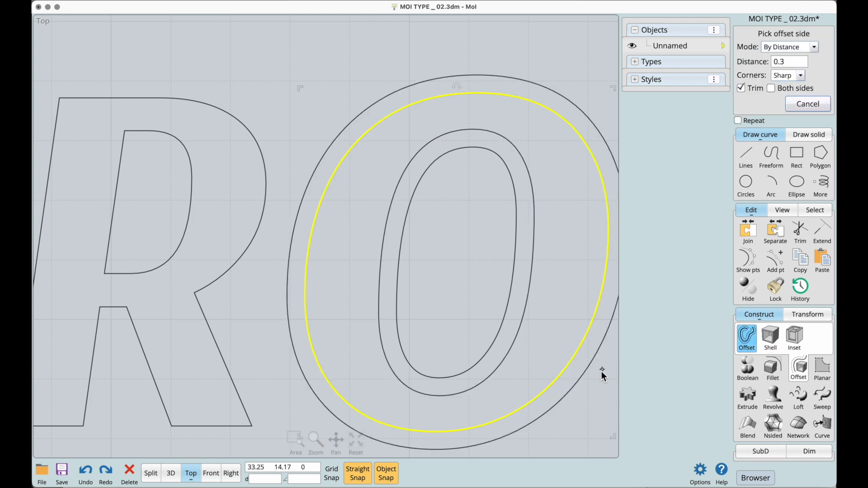
pyautogui.click(589, 386)
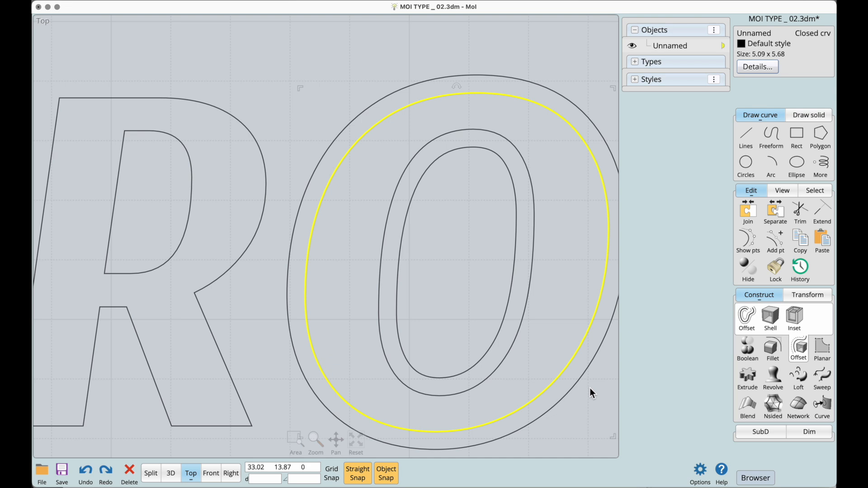
pyautogui.click(589, 395)
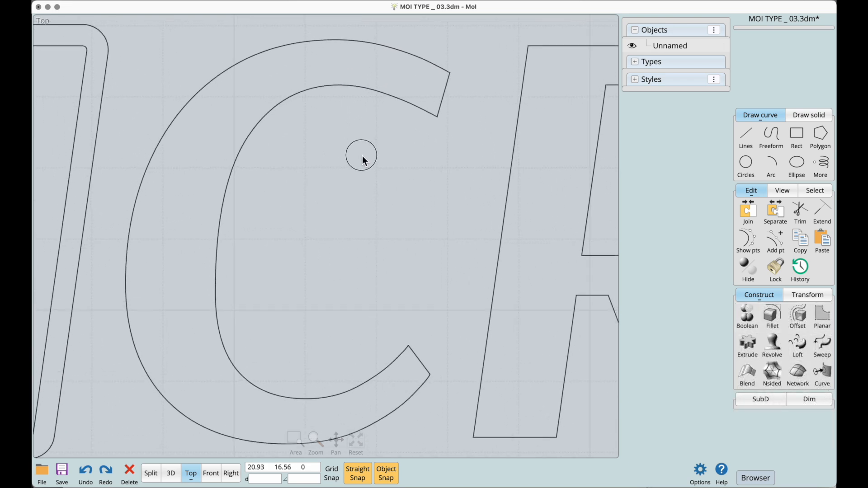
# Examine the two corners of the letter C's lower terminal up close for distortion in the outline
pyautogui.click(410, 107)
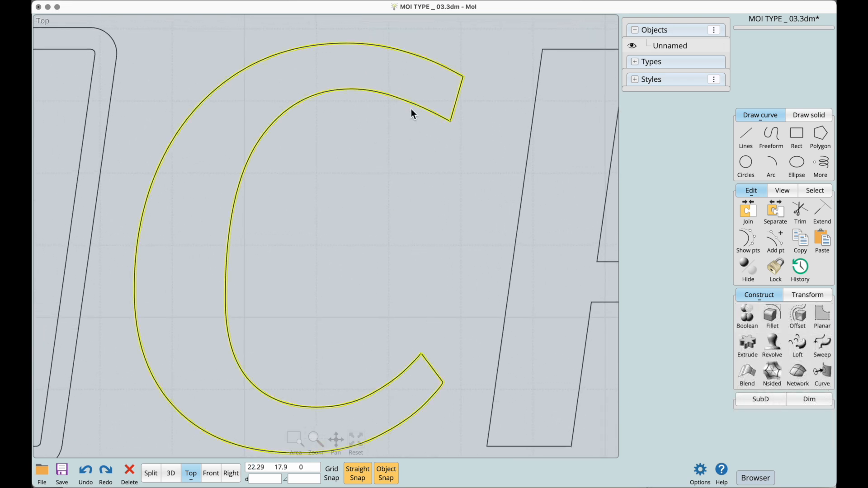
pyautogui.moveTo(436, 305); pyautogui.dragTo(423, 218, button='middle')
pyautogui.keyDown('ctrl'); pyautogui.moveTo(415, 290); pyautogui.dragTo(493, 154, button='right'); pyautogui.keyUp('ctrl')
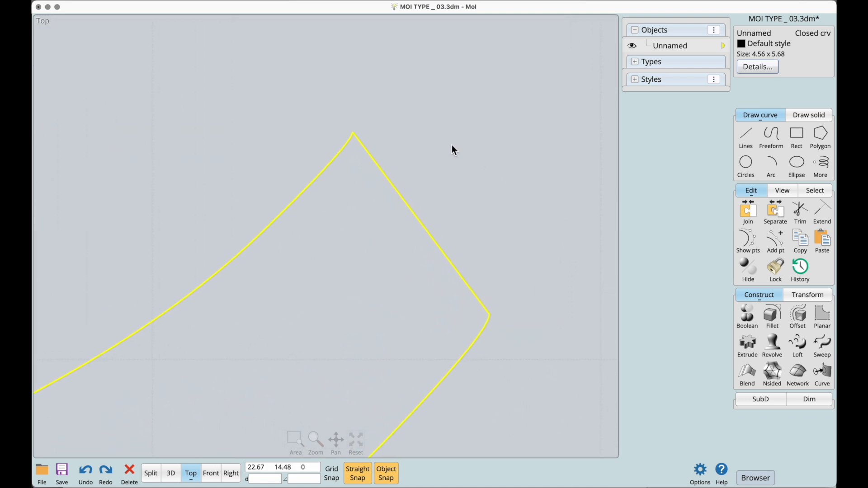
pyautogui.scroll(2, 372, 182)
pyautogui.click(391, 118)
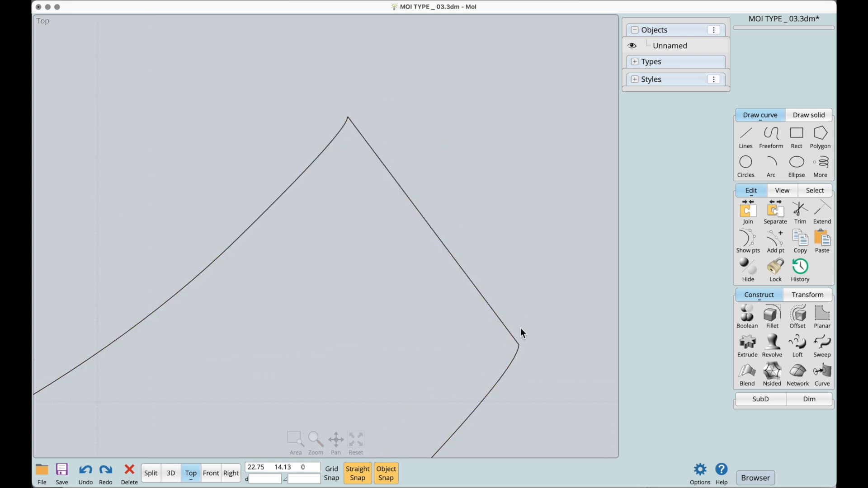
pyautogui.scroll(1, 546, 345)
pyautogui.scroll(4, 546, 340)
pyautogui.moveTo(546, 341); pyautogui.dragTo(577, 263, button='right')
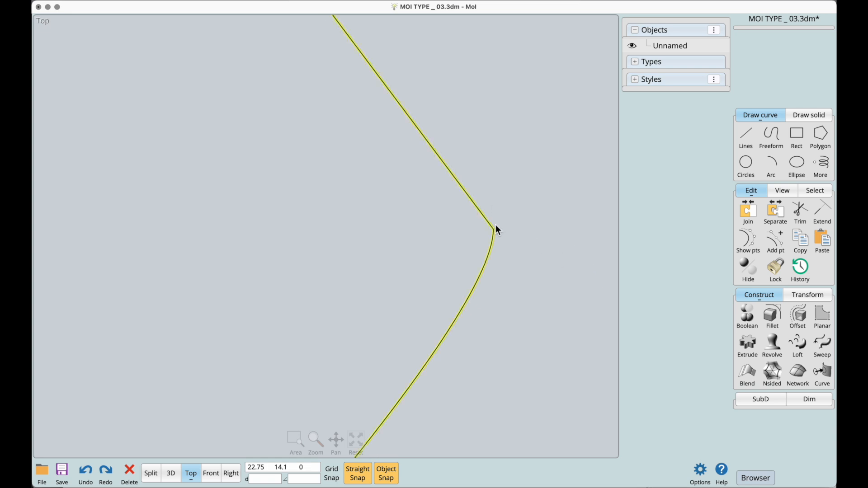
pyautogui.scroll(-5, 499, 232)
pyautogui.scroll(-3, 433, 300)
# Separate the C outline into individual curves and select the straight end edge of its lower terminal
pyautogui.click(451, 235)
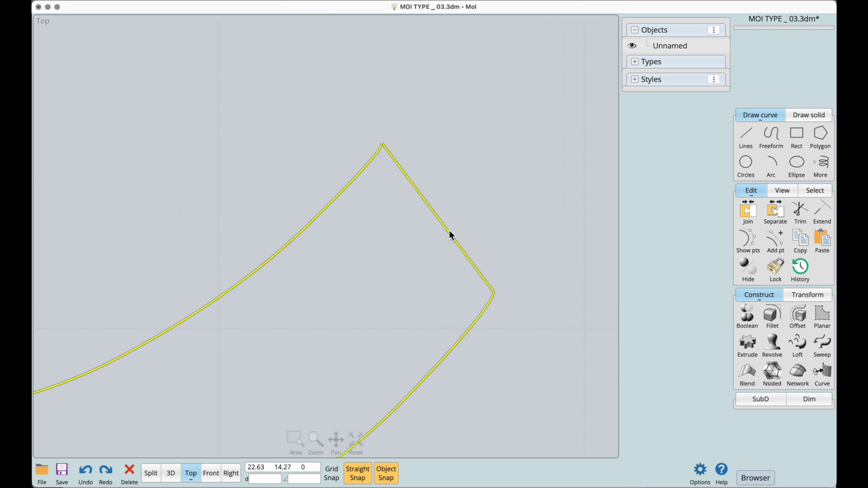
pyautogui.click(454, 189)
pyautogui.click(443, 221)
pyautogui.scroll(4, 559, 261)
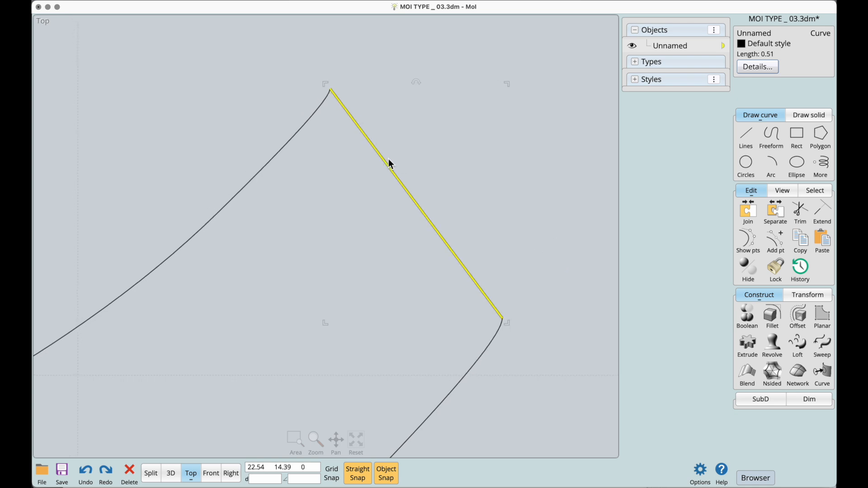
# Draw a short helper line about 0.17 long just beyond the outer corner of the C's lower terminal, crossing the path of the end edge
pyautogui.click(745, 134)
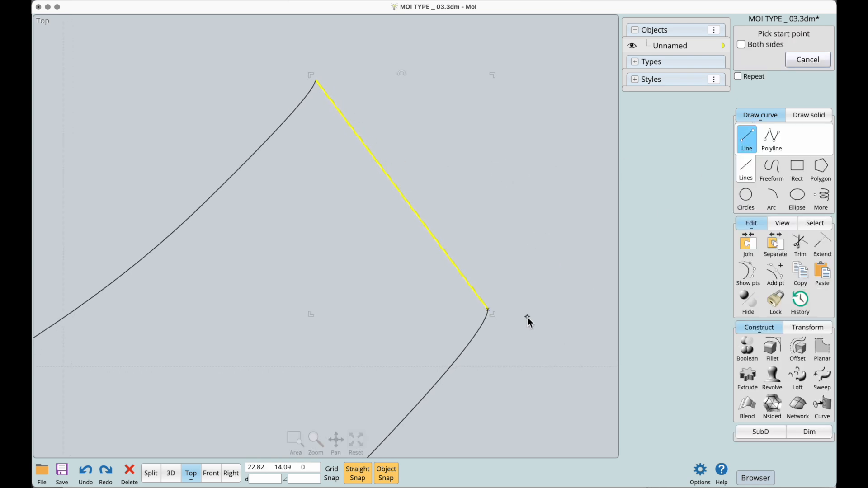
pyautogui.click(550, 322)
pyautogui.click(475, 380)
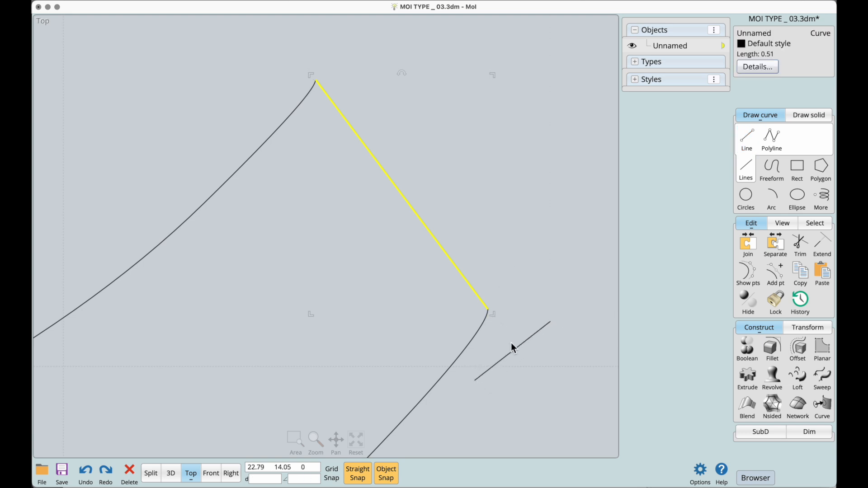
# Extend the straight end edge of the C's lower terminal to the helper line and delete the helper line
pyautogui.click(826, 247)
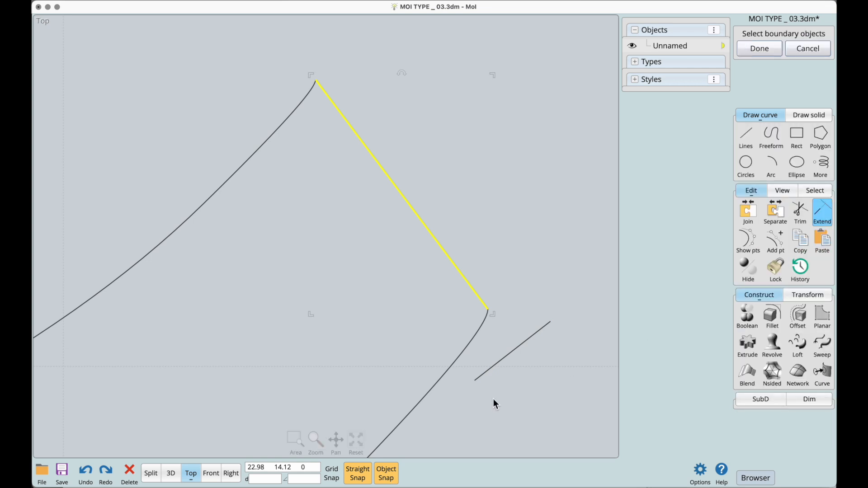
pyautogui.click(542, 332)
pyautogui.click(759, 51)
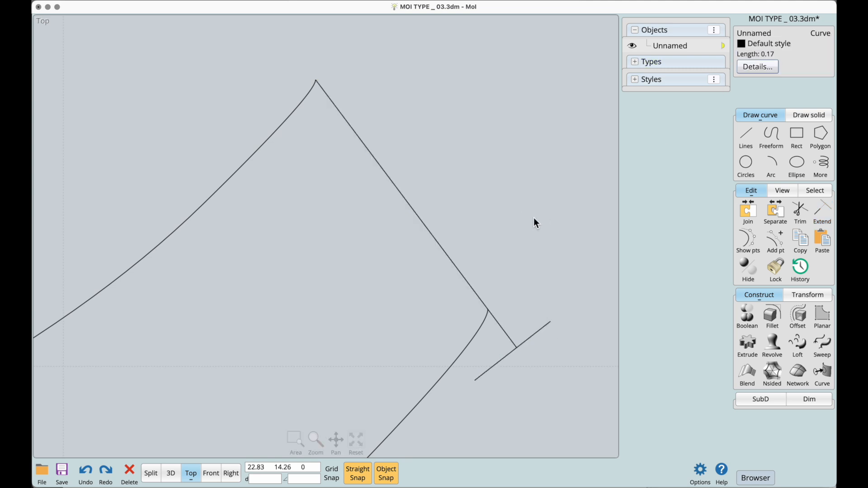
pyautogui.click(537, 367)
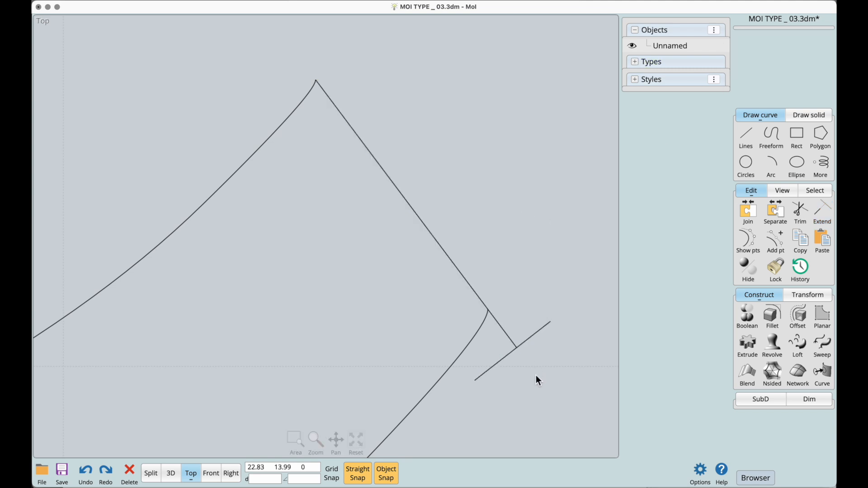
pyautogui.click(499, 361)
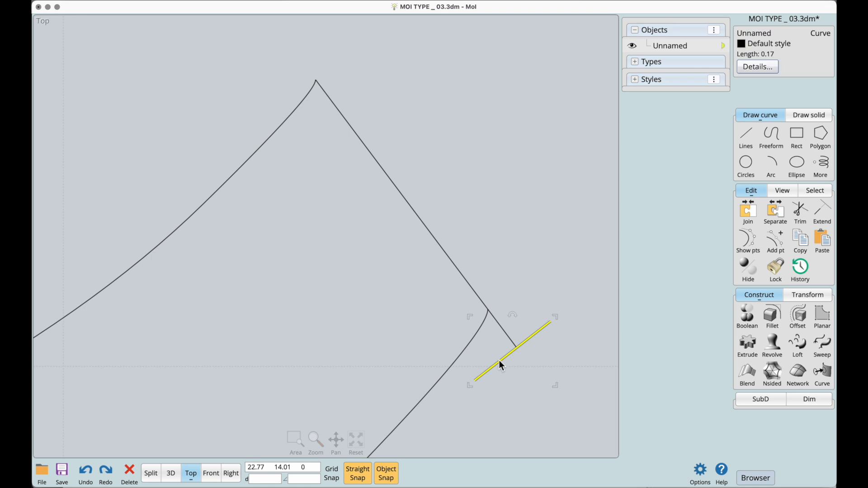
pyautogui.press('Delete')
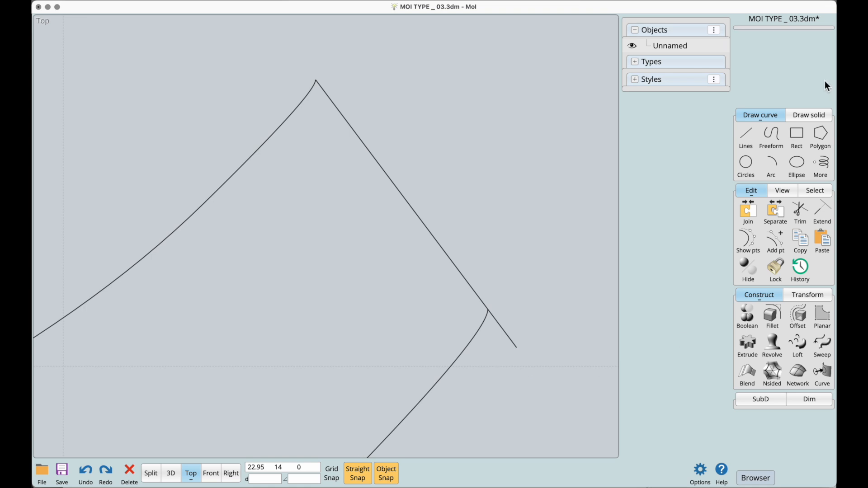
# Draw a cutting line about 0.62 long across both curved sides of the C, just inside and roughly parallel to the end edge
pyautogui.click(746, 136)
pyautogui.click(266, 96)
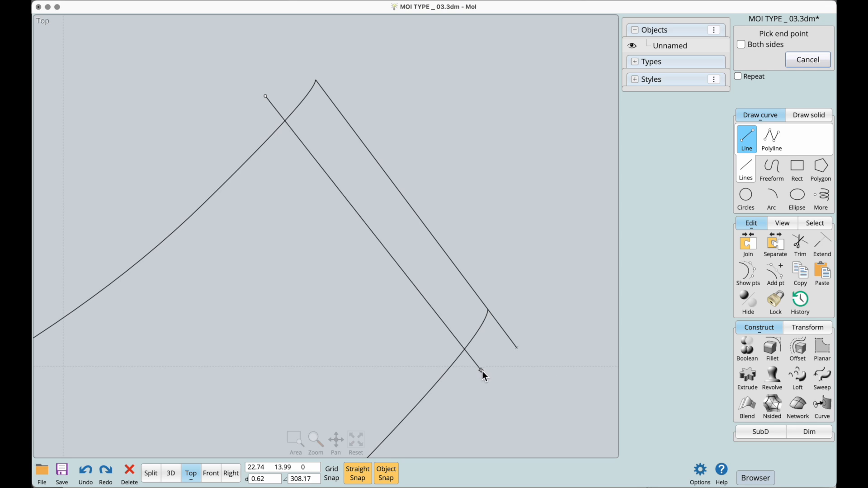
pyautogui.click(482, 373)
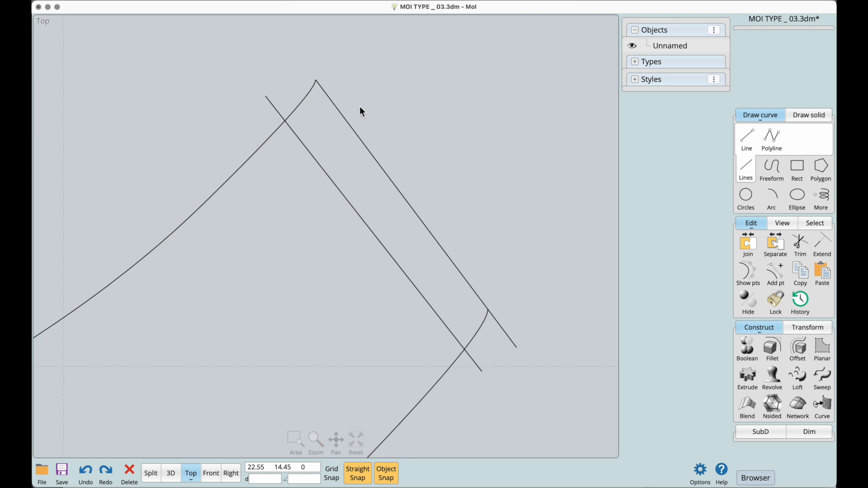
# Trim the hooked tips off both curved sides of the C at the cutting line and delete the cutting line
pyautogui.click(305, 94)
pyautogui.click(481, 340)
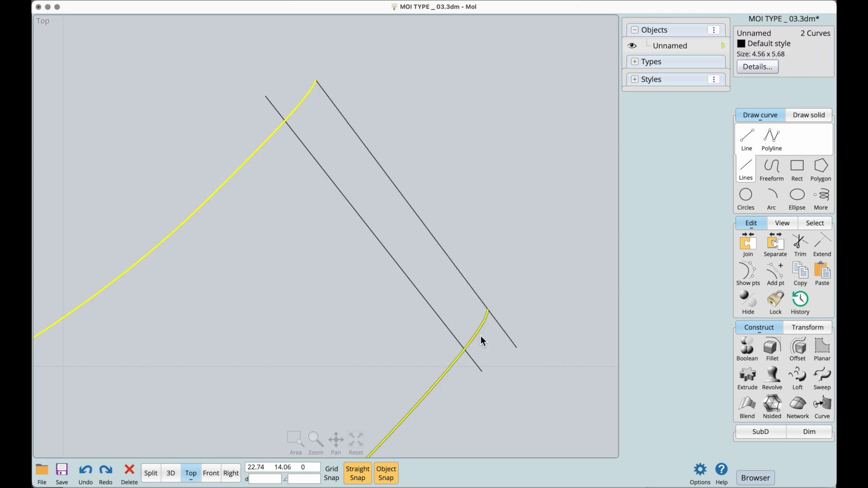
pyautogui.click(800, 246)
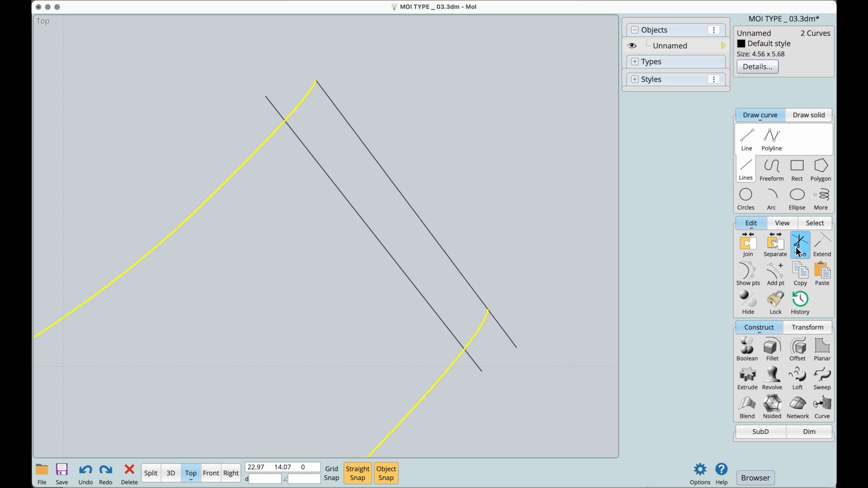
pyautogui.click(435, 314)
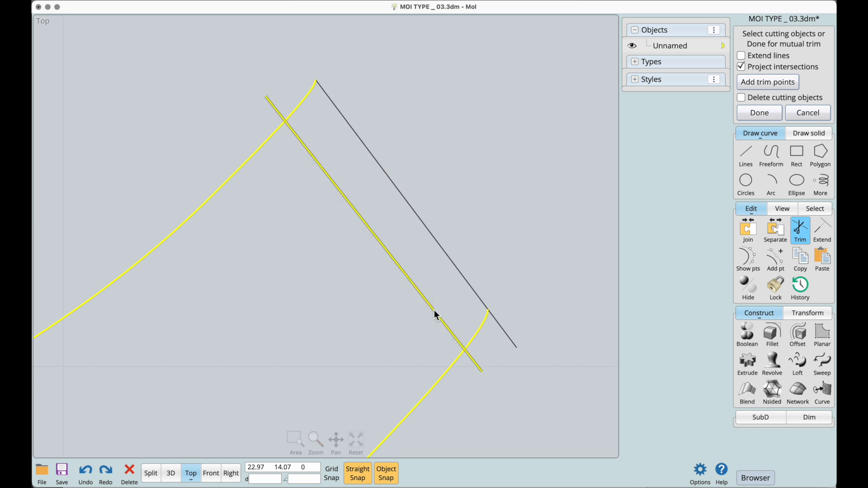
pyautogui.click(763, 113)
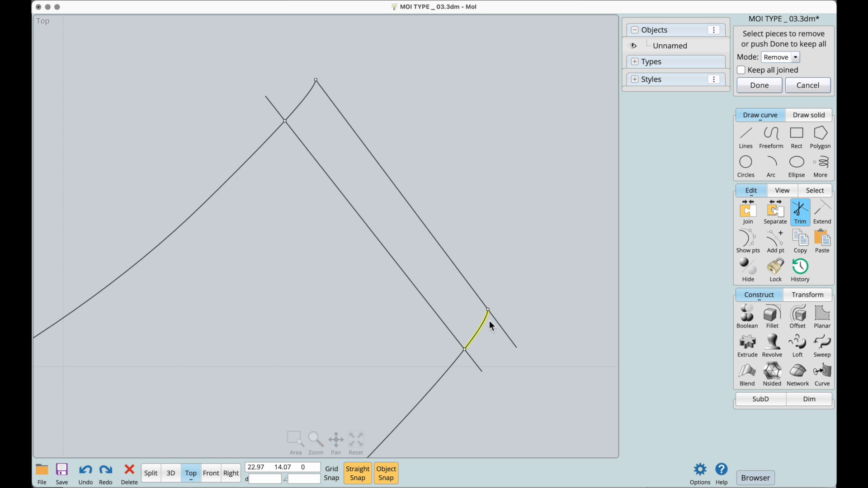
pyautogui.click(302, 100)
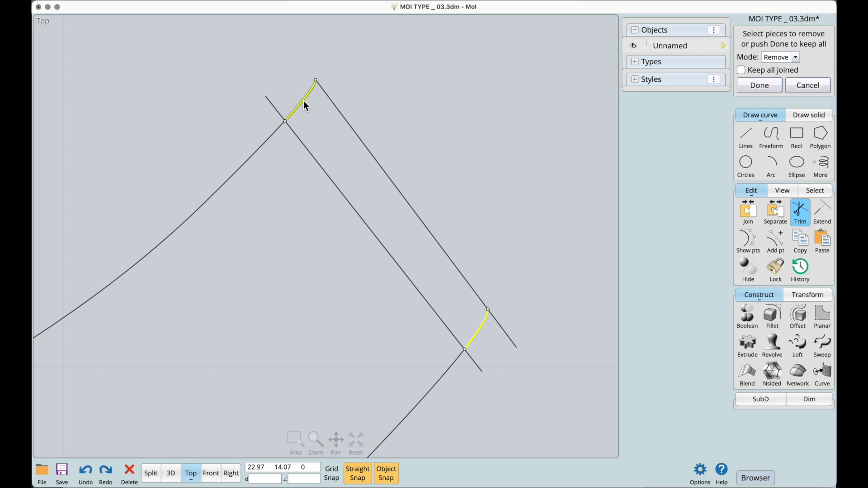
pyautogui.click(768, 87)
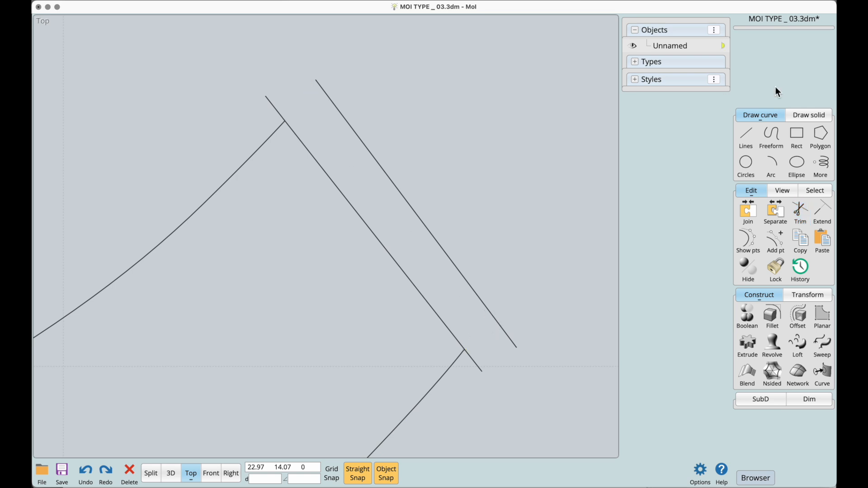
pyautogui.click(399, 265)
pyautogui.press('Delete')
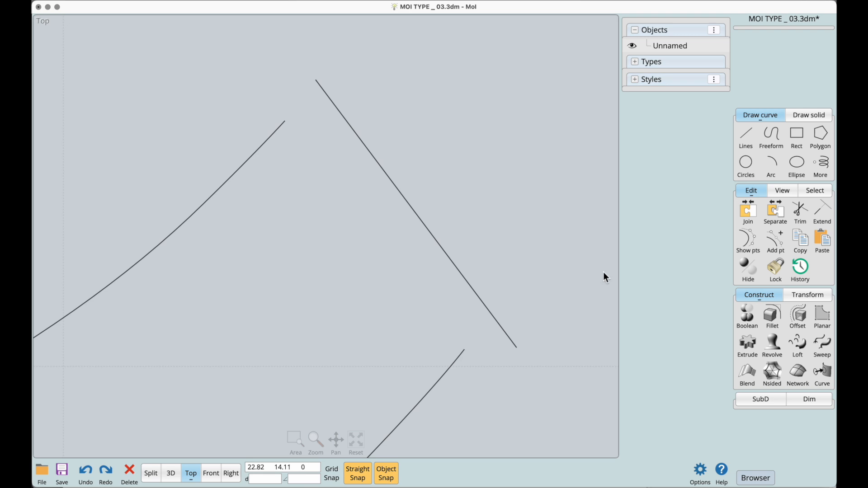
# Extend both trimmed curved sides of the C to the straight end edge of the lower terminal
pyautogui.click(820, 219)
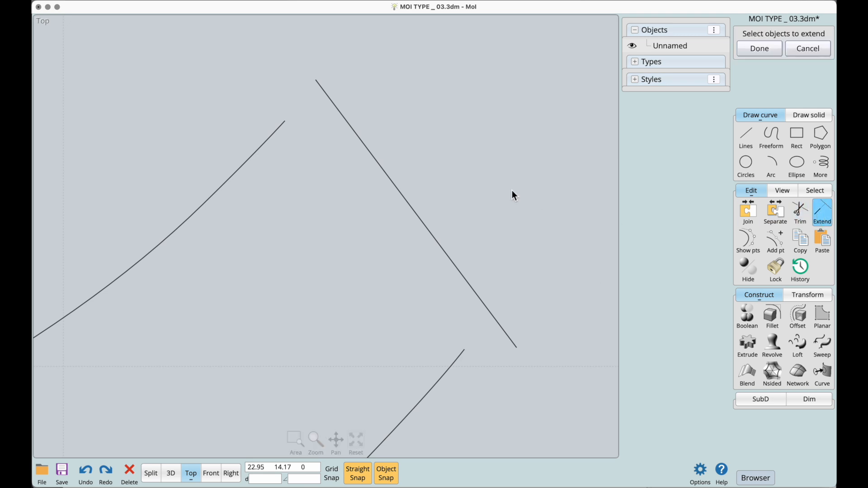
pyautogui.click(455, 360)
pyautogui.click(264, 144)
pyautogui.click(759, 48)
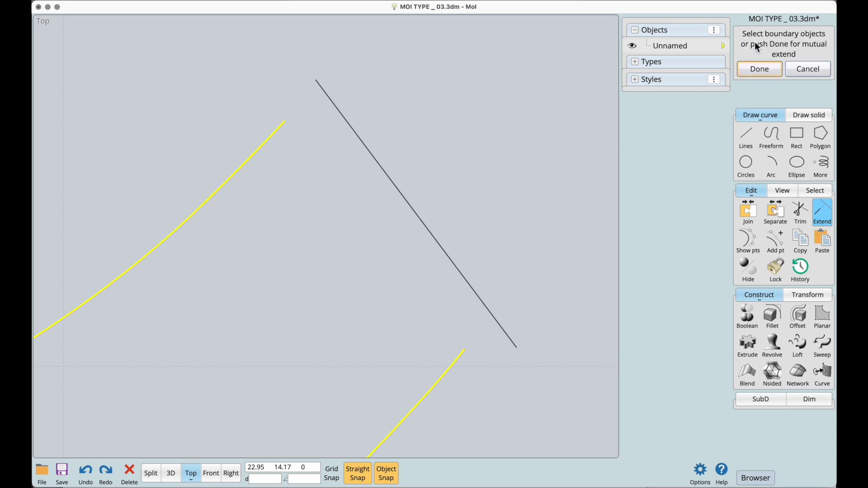
pyautogui.click(431, 224)
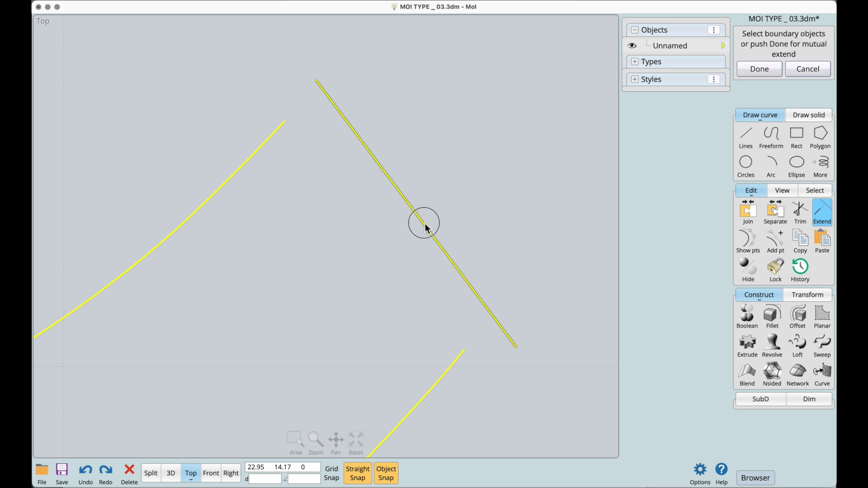
pyautogui.click(763, 71)
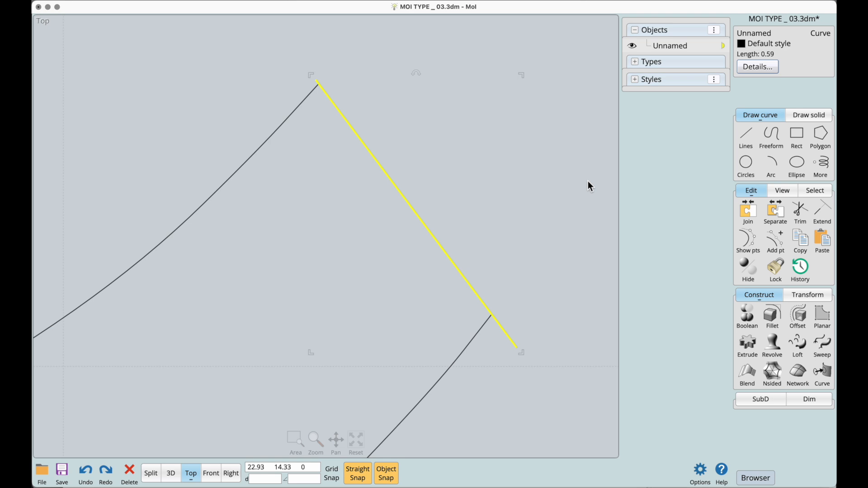
pyautogui.click(568, 182)
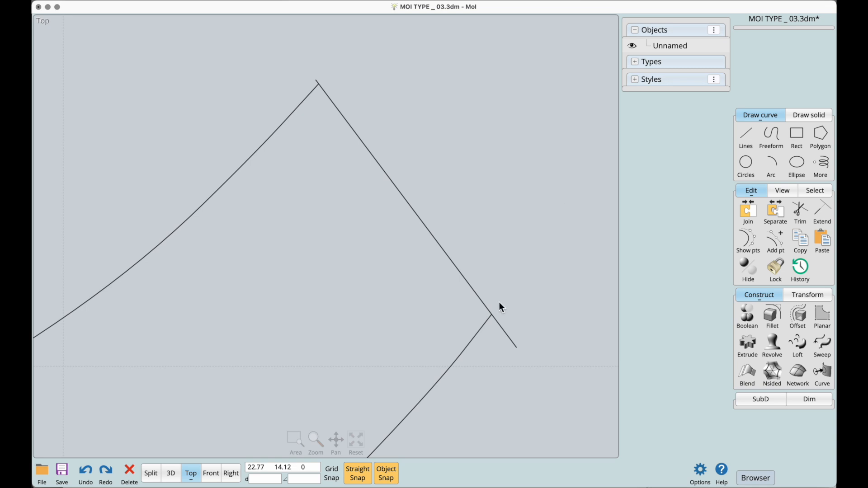
# Trim the overhanging pieces at both ends of the straight end edge, using the two curved sides as cutting objects
pyautogui.click(800, 213)
pyautogui.click(462, 276)
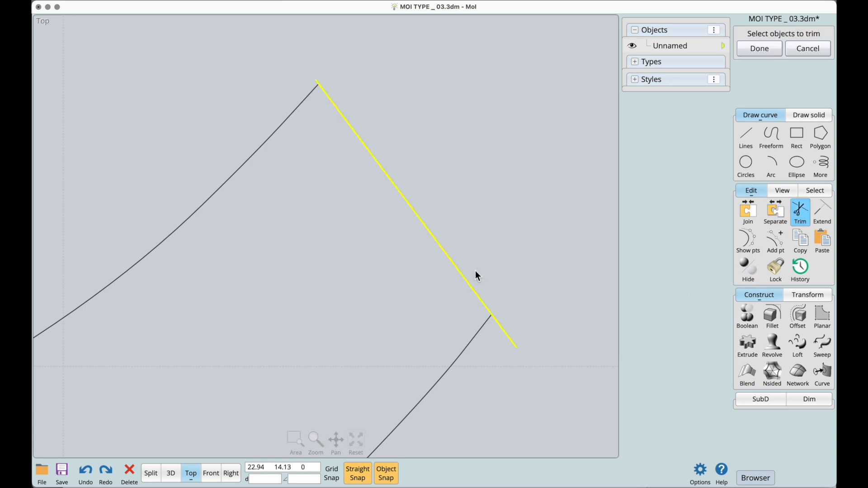
pyautogui.click(755, 49)
pyautogui.click(316, 96)
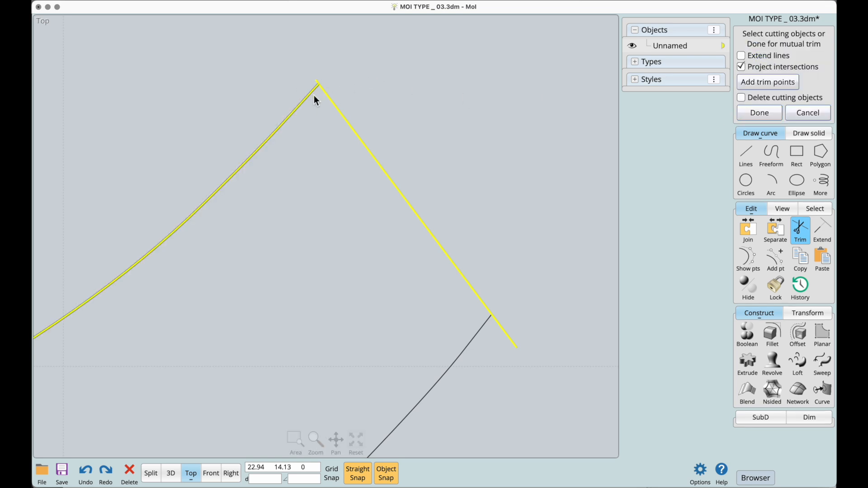
pyautogui.click(487, 335)
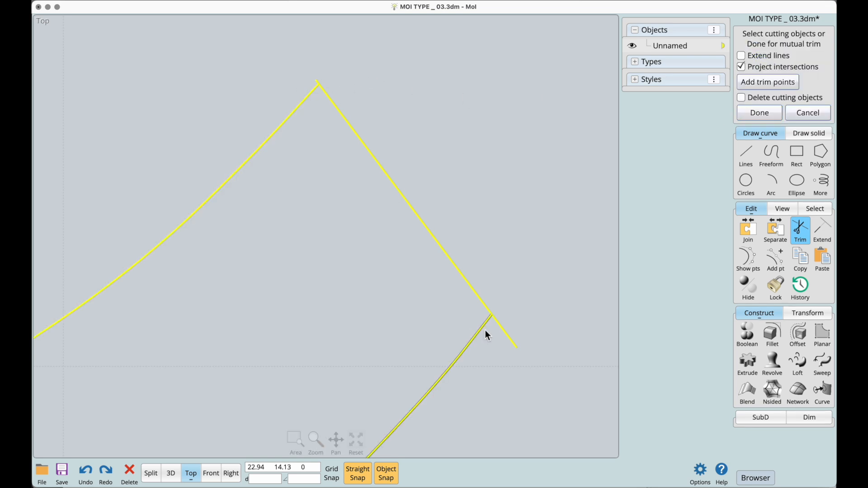
pyautogui.click(759, 112)
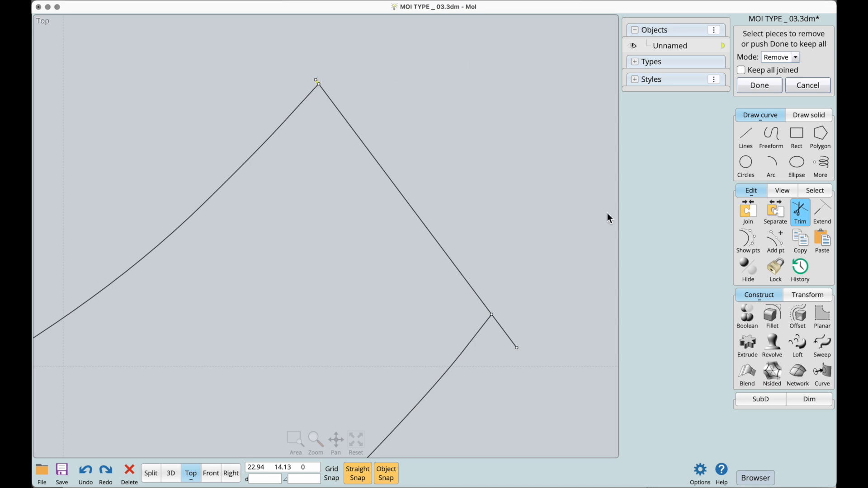
pyautogui.click(762, 87)
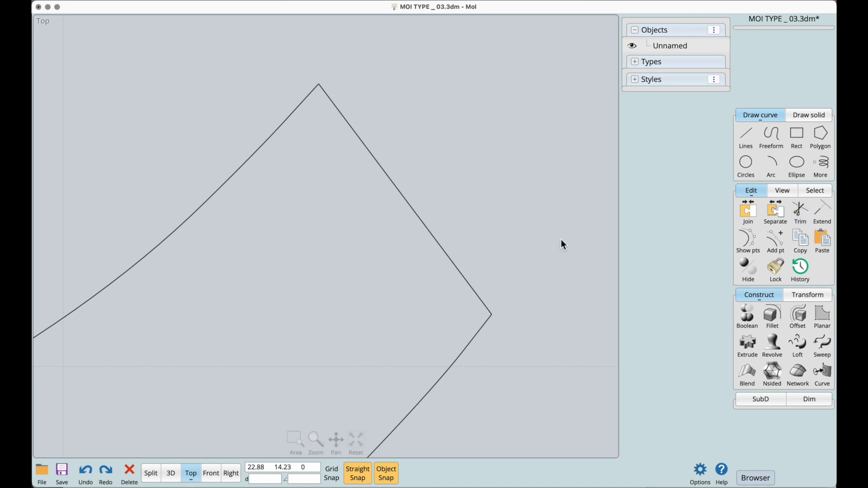
# Join the five separate curves of the C into one closed outline
pyautogui.scroll(-5, 425, 167)
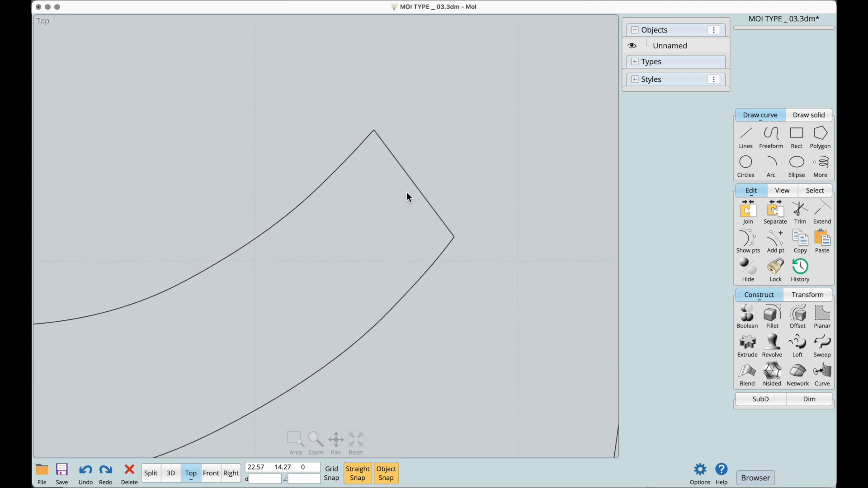
pyautogui.scroll(-6, 410, 200)
pyautogui.moveTo(420, 324); pyautogui.dragTo(415, 362, button='right')
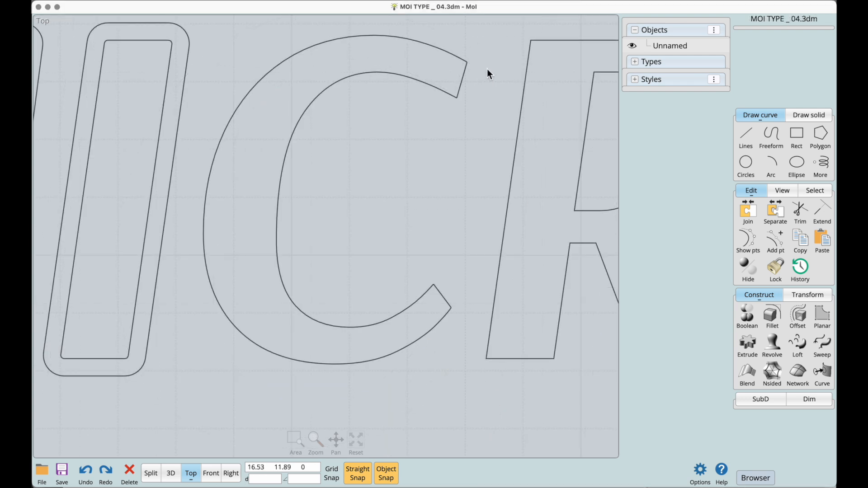
pyautogui.moveTo(486, 22)
pyautogui.mouseDown()
pyautogui.moveTo(200, 335)
pyautogui.moveTo(273, 219)
pyautogui.moveTo(359, 157)
pyautogui.moveTo(467, 101)
pyautogui.moveTo(489, 25)
pyautogui.mouseUp()
pyautogui.moveTo(185, 18); pyautogui.dragTo(498, 398)
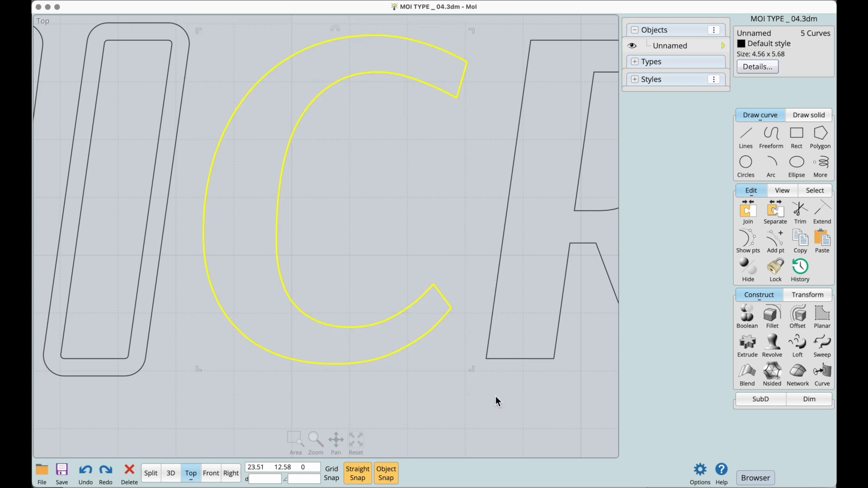
pyautogui.click(755, 214)
# Fillet the two corners of the C's lower terminal with a circular radius of 0.06
pyautogui.scroll(5, 442, 290)
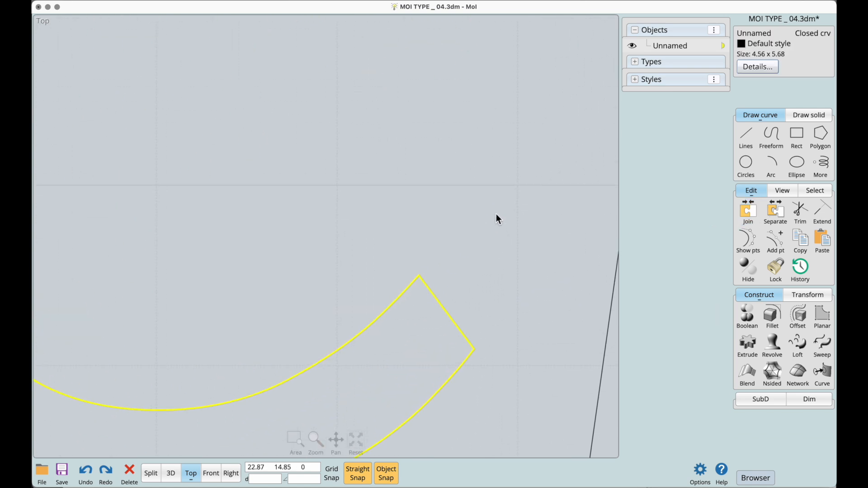
pyautogui.click(772, 316)
pyautogui.moveTo(396, 248); pyautogui.dragTo(456, 301)
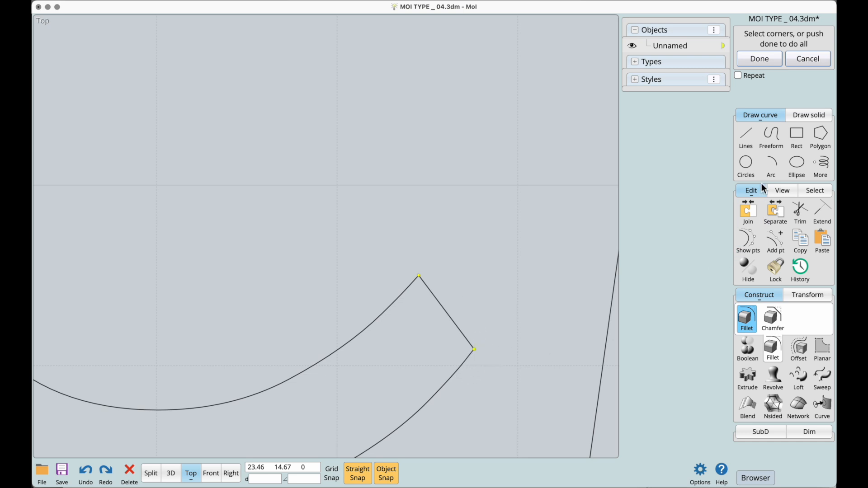
pyautogui.click(760, 58)
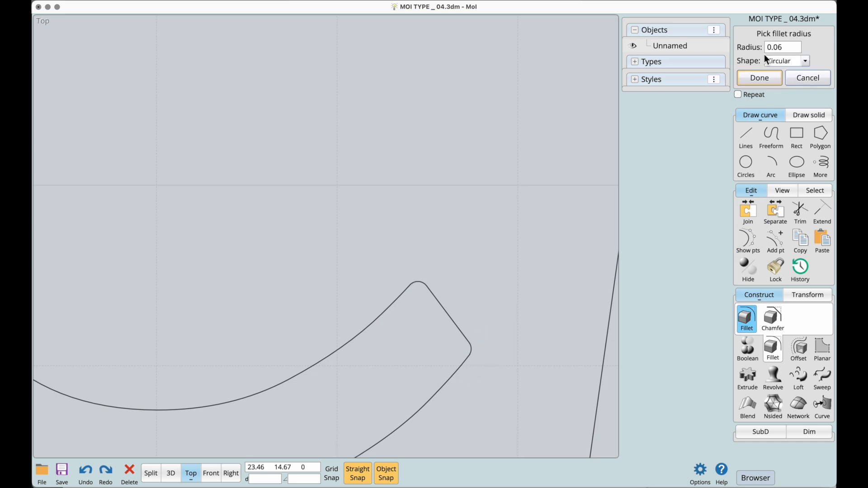
pyautogui.click(757, 79)
# Fillet the two corners of the C's upper terminal with a circular radius of 0.06
pyautogui.scroll(-1, 506, 239)
pyautogui.moveTo(506, 115); pyautogui.dragTo(490, 418, button='right')
pyautogui.moveTo(517, 41); pyautogui.dragTo(502, 288, button='right')
pyautogui.moveTo(511, 139); pyautogui.dragTo(432, 276)
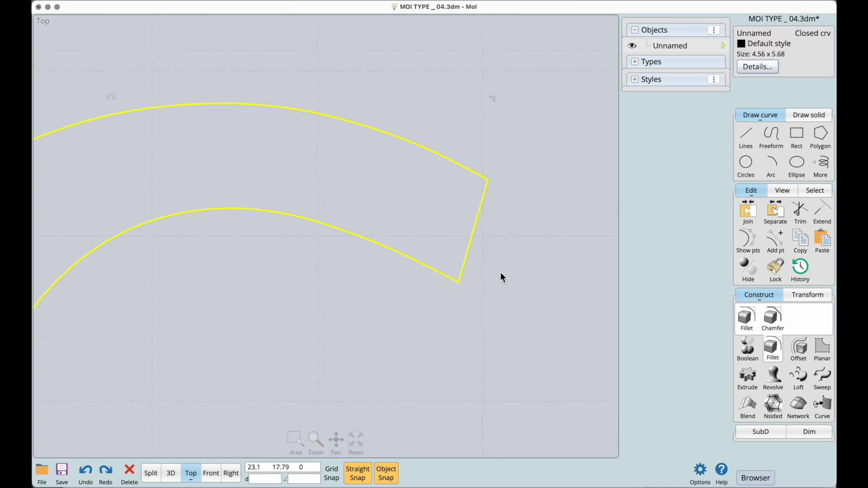
pyautogui.click(746, 322)
pyautogui.click(748, 59)
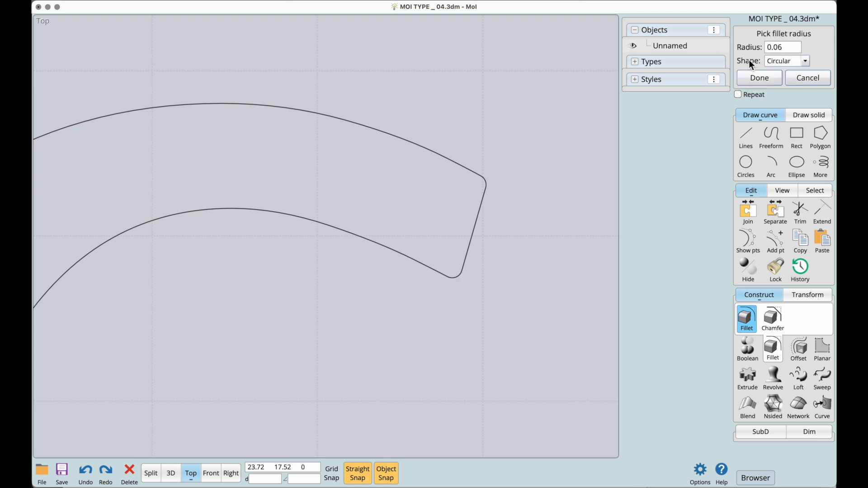
pyautogui.click(759, 84)
# Offset the filleted C outline outward by a distance of 0.3
pyautogui.scroll(-3, 473, 151)
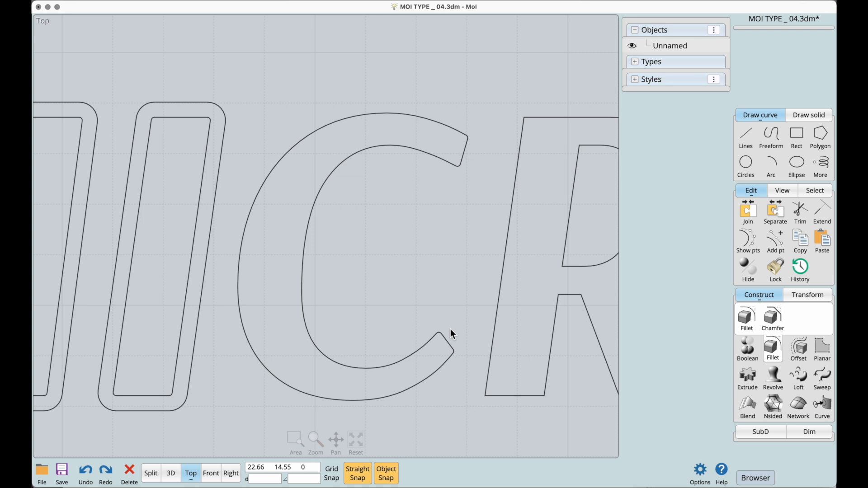
pyautogui.scroll(3, 448, 335)
pyautogui.click(448, 321)
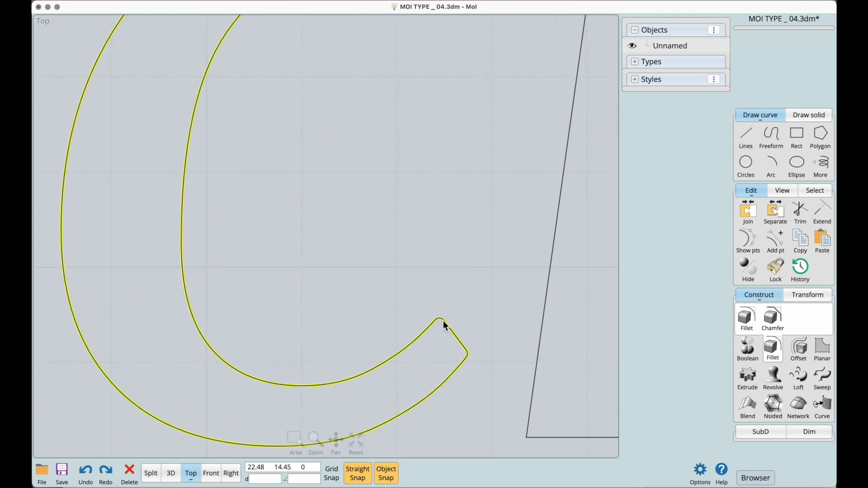
pyautogui.press('Escape')
pyautogui.scroll(-5, 444, 325)
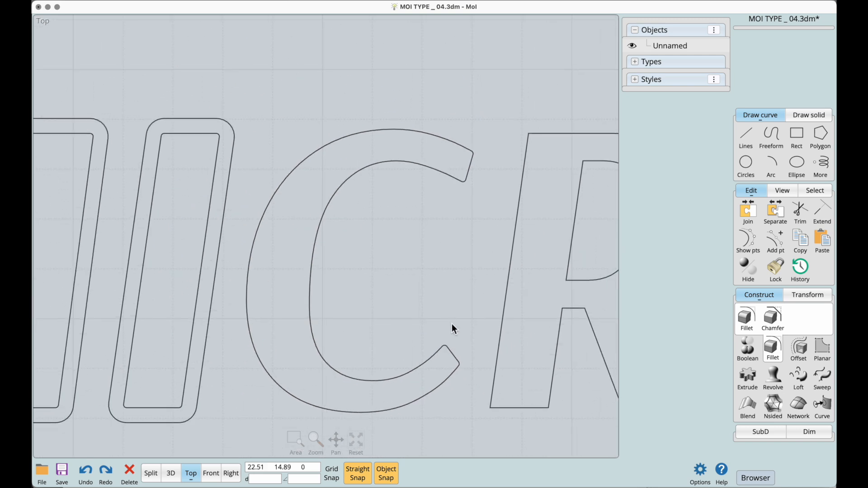
pyautogui.click(430, 356)
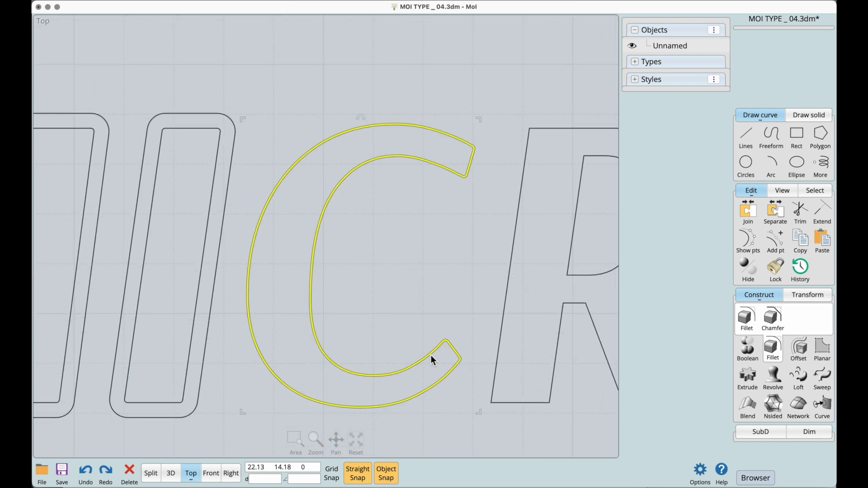
pyautogui.click(800, 350)
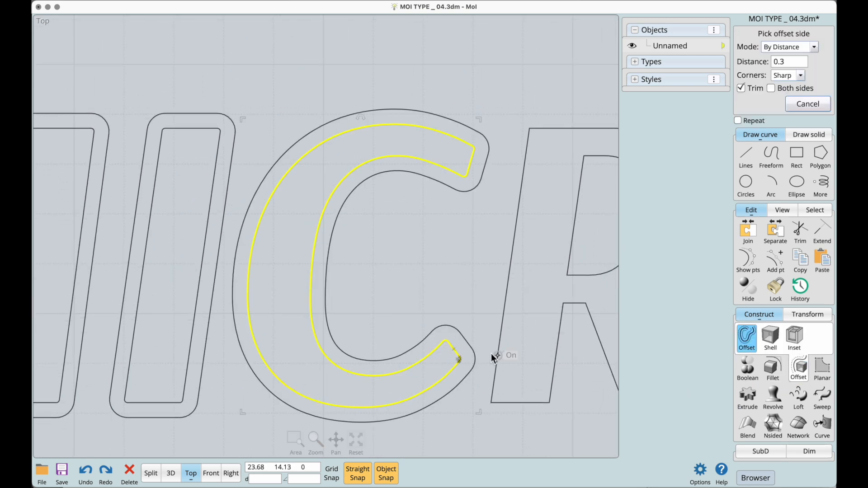
pyautogui.click(463, 333)
pyautogui.click(519, 104)
# Fillet all eight corners of the R's outer outline with a circular radius of 0.06
pyautogui.moveTo(541, 203); pyautogui.dragTo(349, 205, button='right')
pyautogui.scroll(2, 406, 256)
pyautogui.click(449, 82)
pyautogui.scroll(-2, 446, 105)
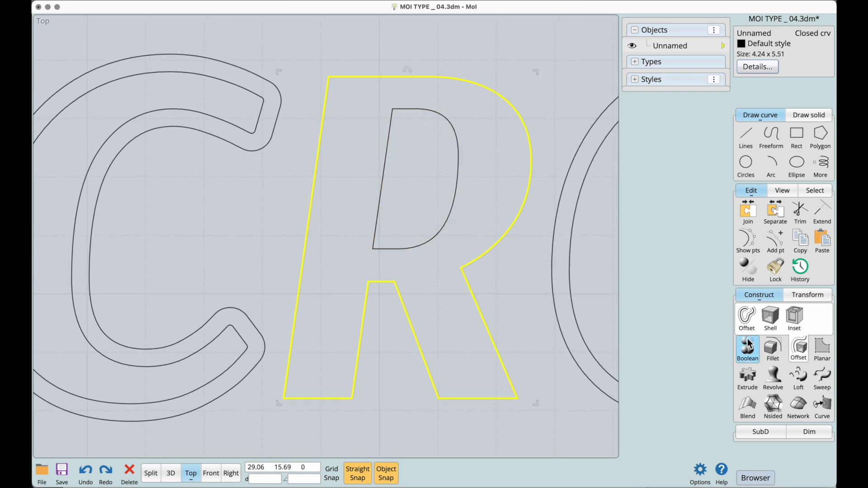
pyautogui.click(777, 348)
pyautogui.click(344, 108)
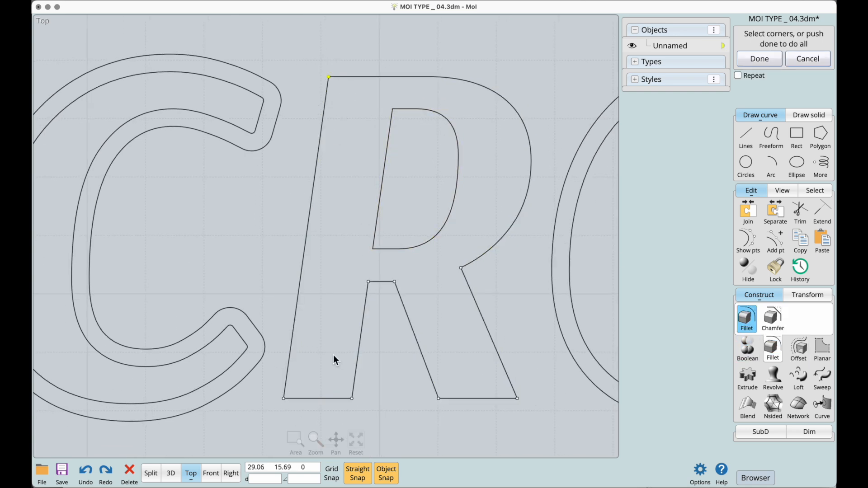
pyautogui.moveTo(270, 386); pyautogui.dragTo(360, 410)
pyautogui.moveTo(400, 387); pyautogui.dragTo(536, 413)
pyautogui.moveTo(344, 262); pyautogui.dragTo(427, 314)
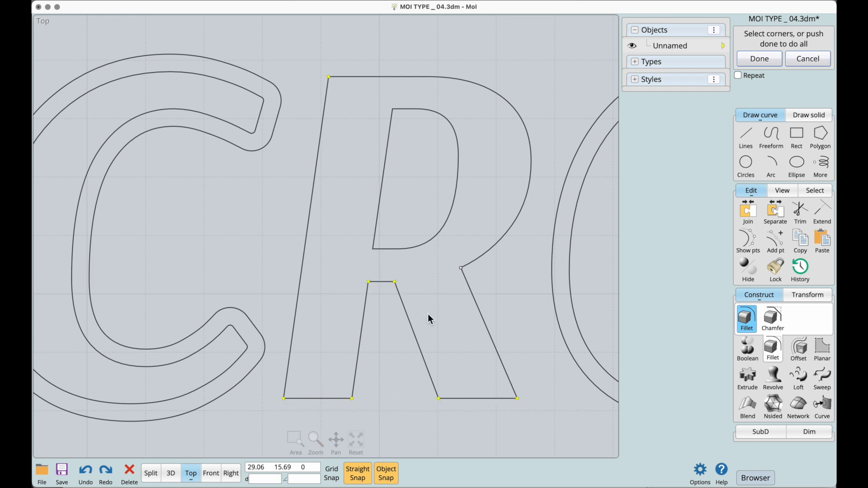
pyautogui.click(759, 58)
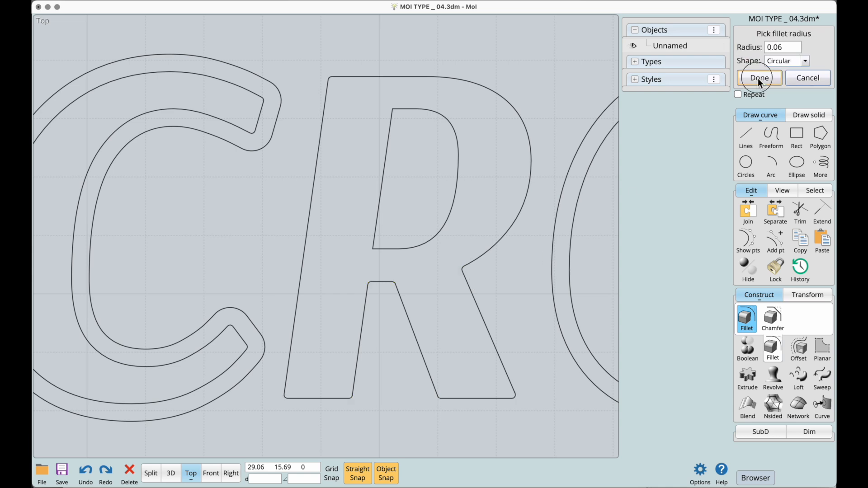
pyautogui.click(759, 78)
# Fillet the two sharp corners of the R's inner counter curve with a radius of 0.06
pyautogui.click(449, 120)
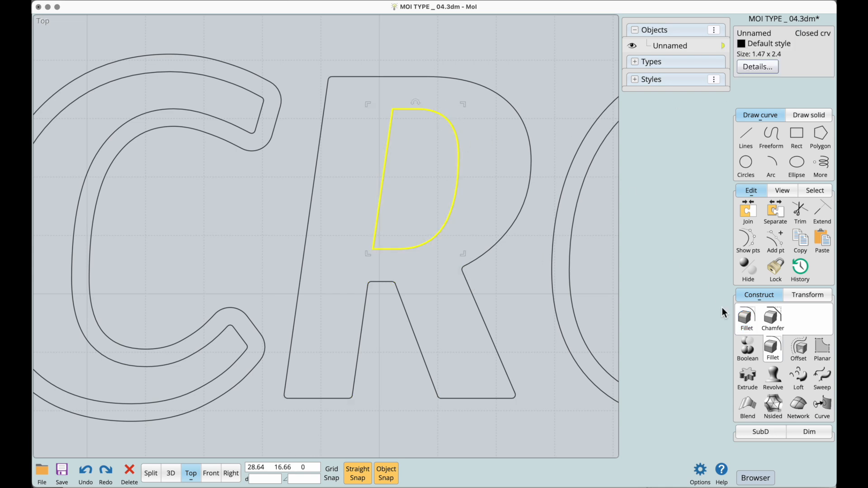
pyautogui.click(746, 319)
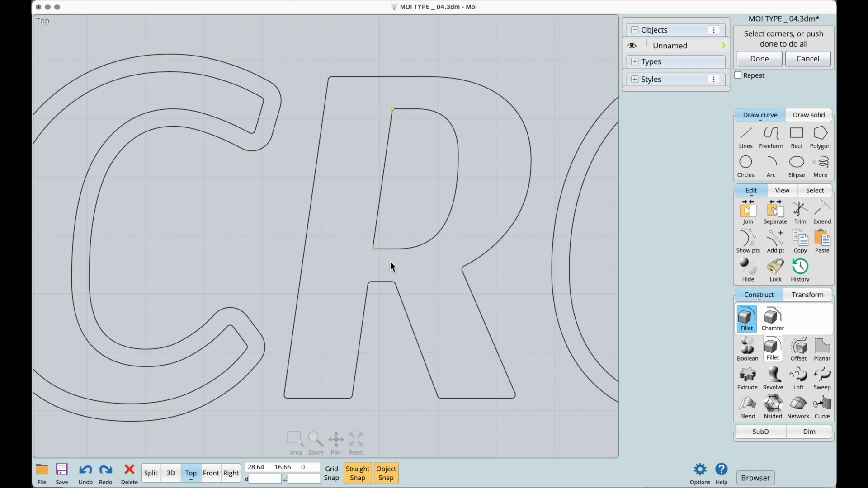
pyautogui.click(771, 57)
pyautogui.click(772, 78)
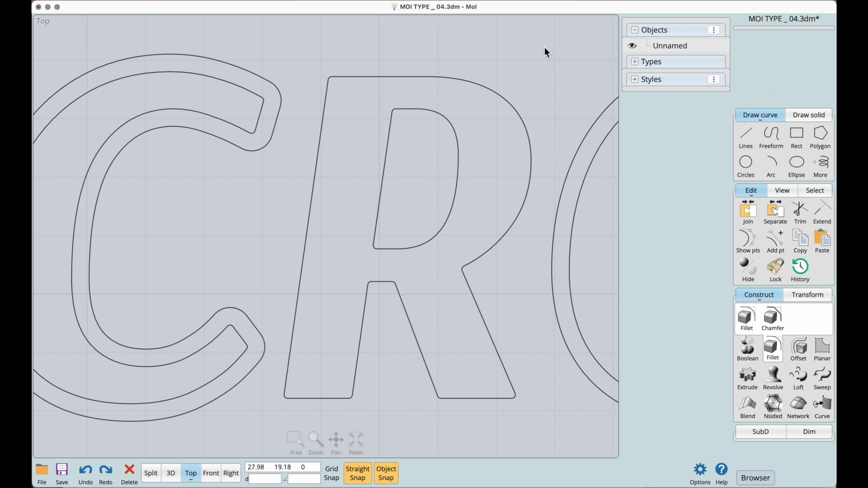
# Offset the R's filleted outer outline outward by a distance of 0.3
pyautogui.click(502, 94)
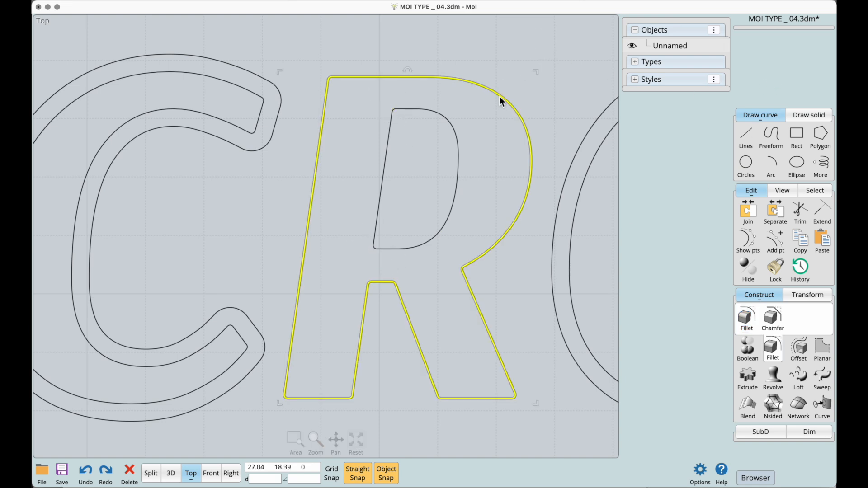
pyautogui.click(801, 351)
pyautogui.click(519, 62)
# Offset the R's counter curve inward by a distance of 0.3
pyautogui.click(455, 138)
pyautogui.click(456, 138)
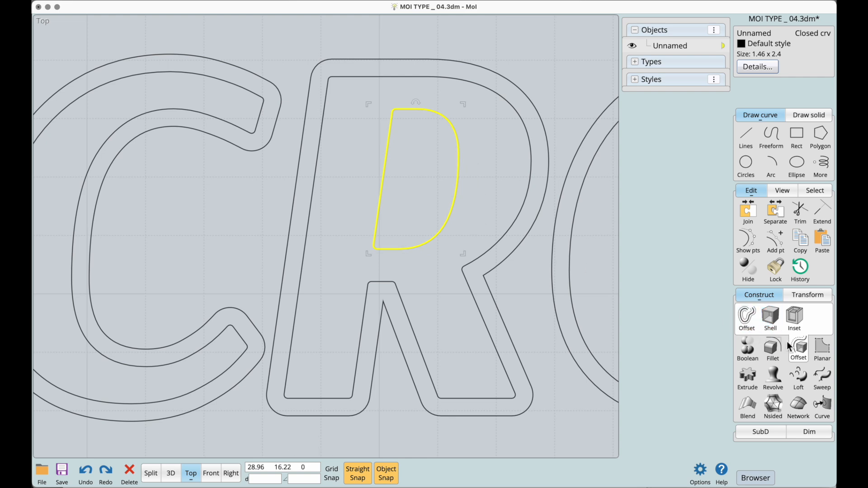
pyautogui.click(747, 321)
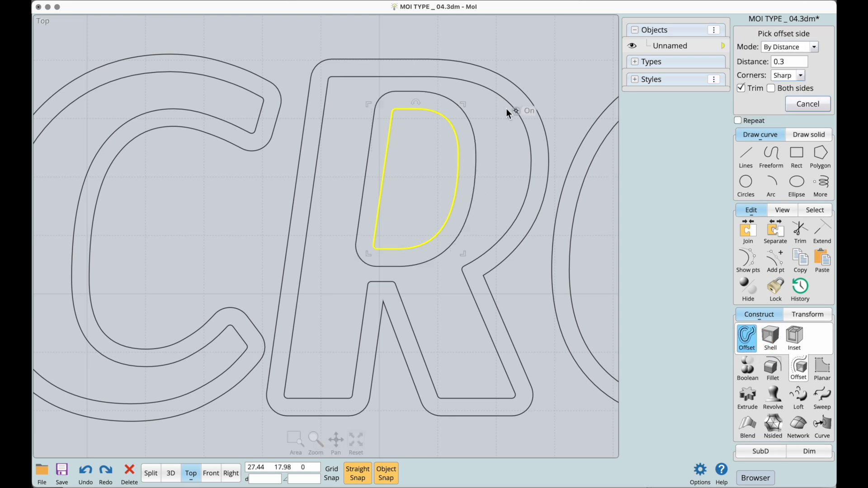
pyautogui.click(433, 145)
# Fillet the two sharp corners of the counter's inward offset curve with a circular radius of 0.06
pyautogui.scroll(6, 449, 101)
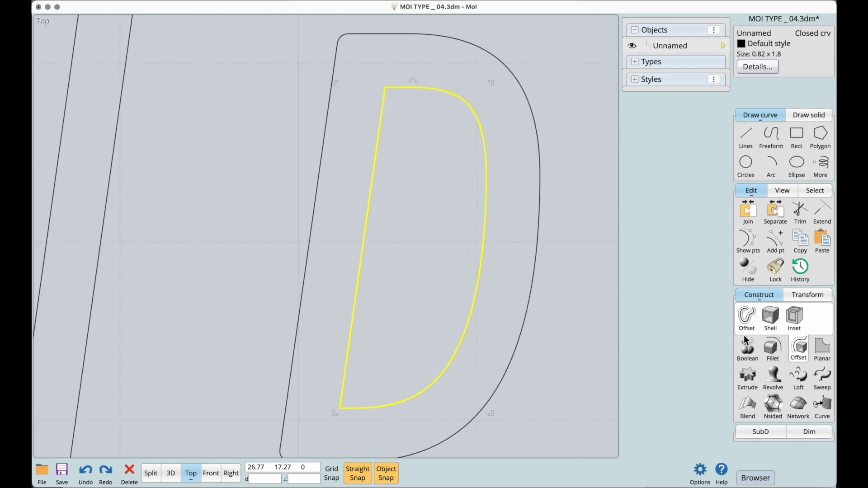
pyautogui.click(774, 347)
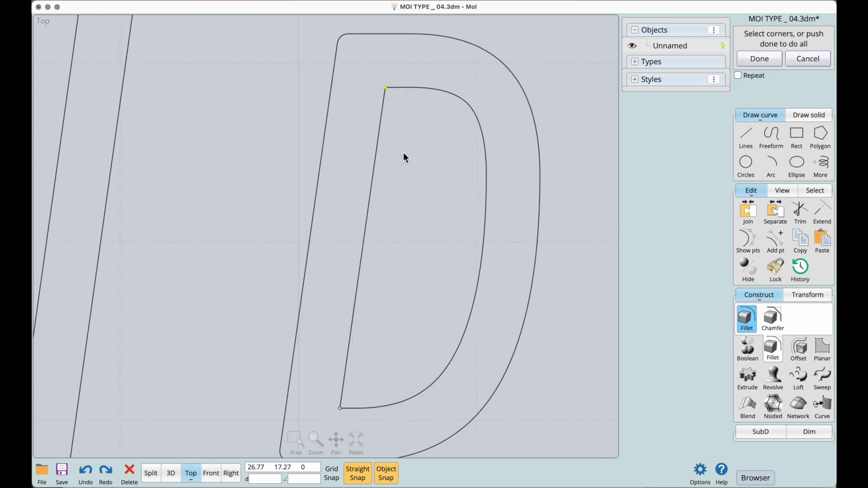
pyautogui.click(346, 389)
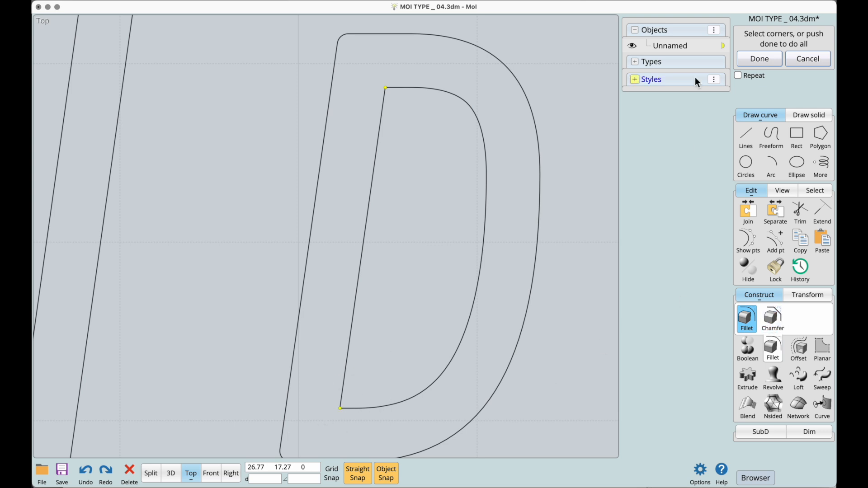
pyautogui.click(775, 57)
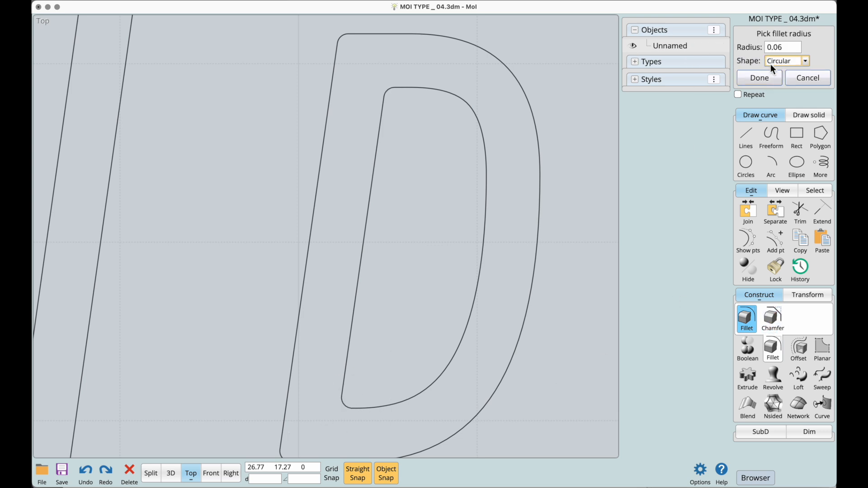
pyautogui.click(765, 77)
# Draw a horizontal cutting line about 0.46 long across the R's offset outline, just below the sharp peak between the legs
pyautogui.scroll(-5, 558, 175)
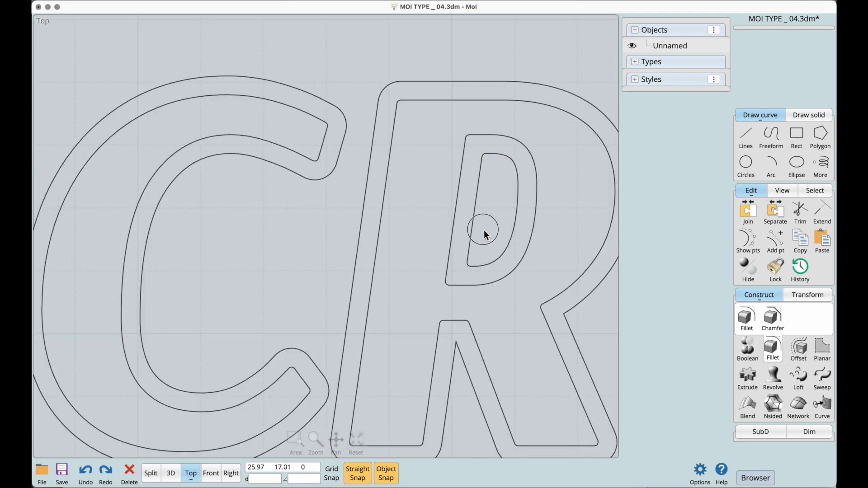
pyautogui.click(500, 272)
pyautogui.moveTo(500, 272); pyautogui.dragTo(465, 306, button='right')
pyautogui.scroll(-5, 452, 283)
pyautogui.click(465, 307)
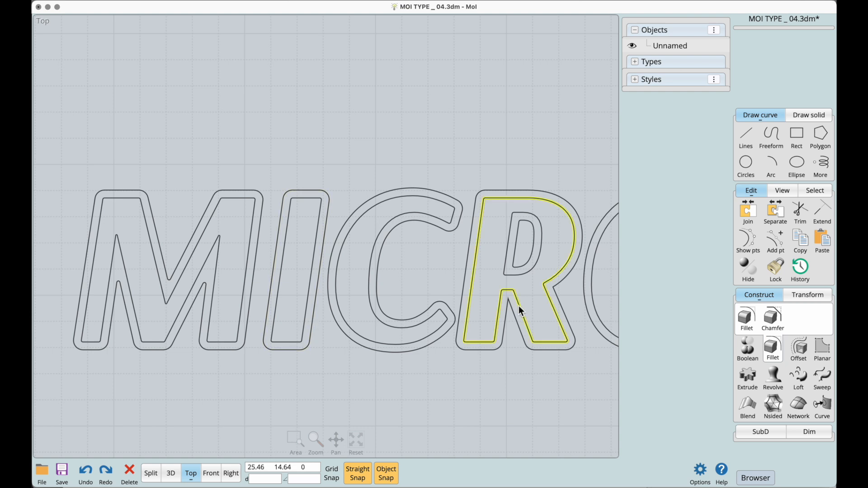
pyautogui.scroll(5, 519, 305)
pyautogui.scroll(-2, 456, 316)
pyautogui.scroll(6, 446, 311)
pyautogui.moveTo(489, 276); pyautogui.dragTo(447, 216, button='middle')
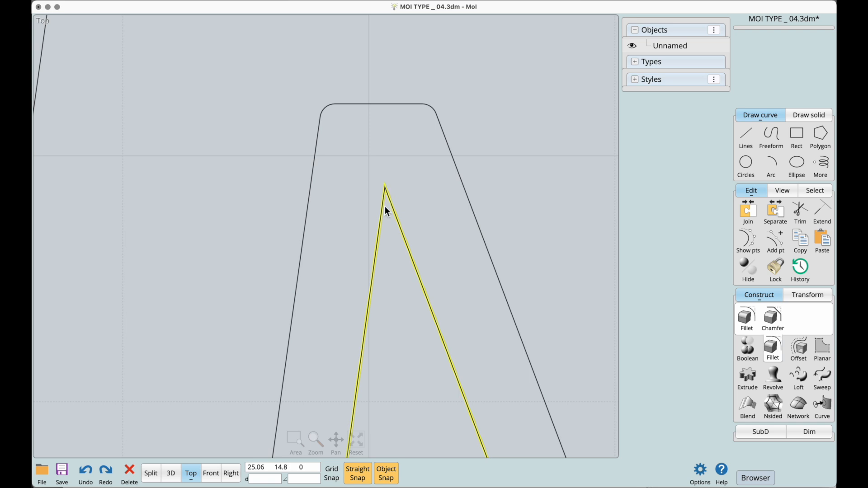
pyautogui.click(746, 136)
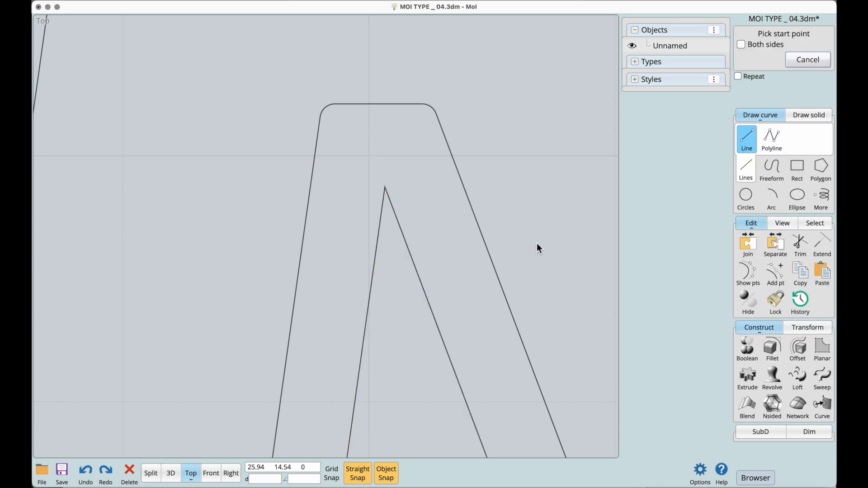
pyautogui.click(344, 295)
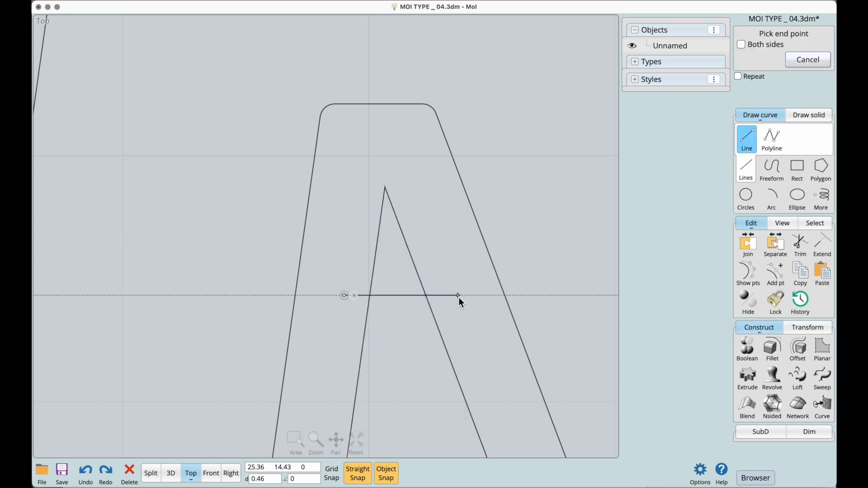
pyautogui.click(459, 296)
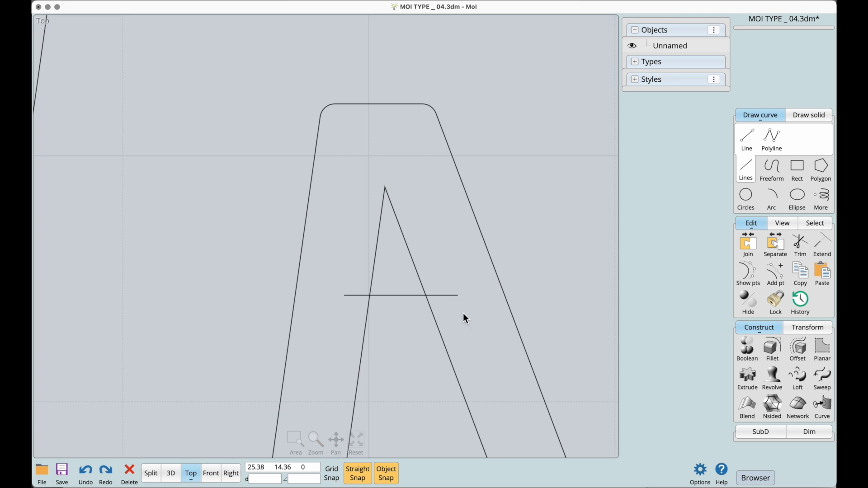
# Trim the R's offset outline with the short horizontal line, removing the sharp peak above it
pyautogui.click(416, 271)
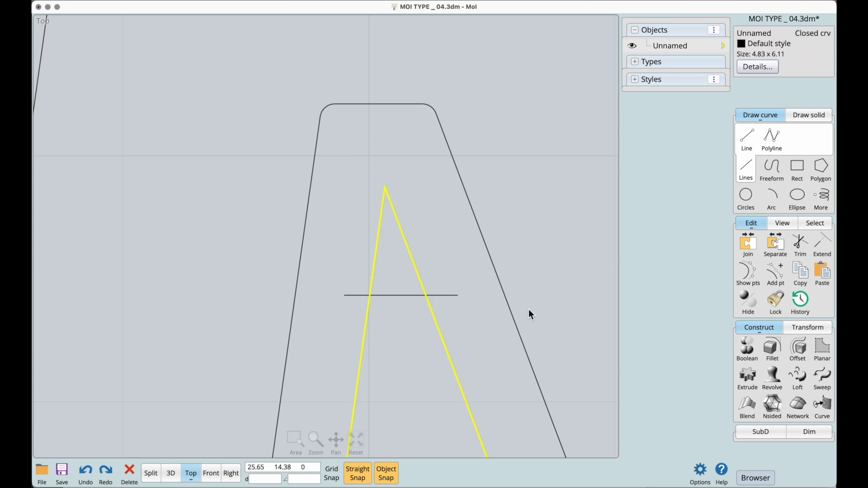
pyautogui.click(800, 244)
pyautogui.click(418, 296)
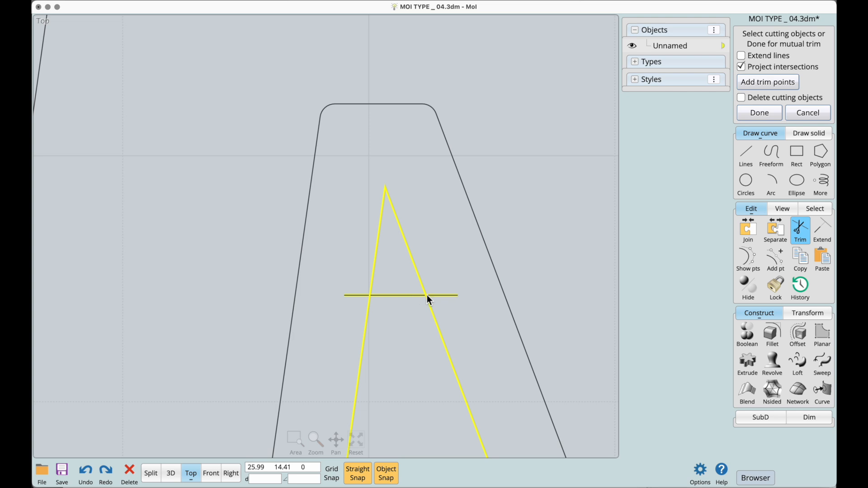
pyautogui.click(758, 113)
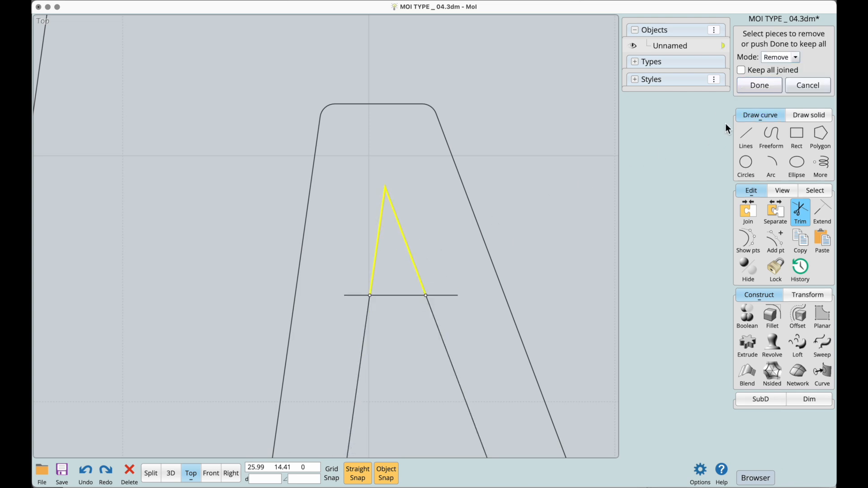
pyautogui.click(760, 85)
# Shorten the cutting line by moving both end points onto the open ends of the trimmed offset outline
pyautogui.click(448, 296)
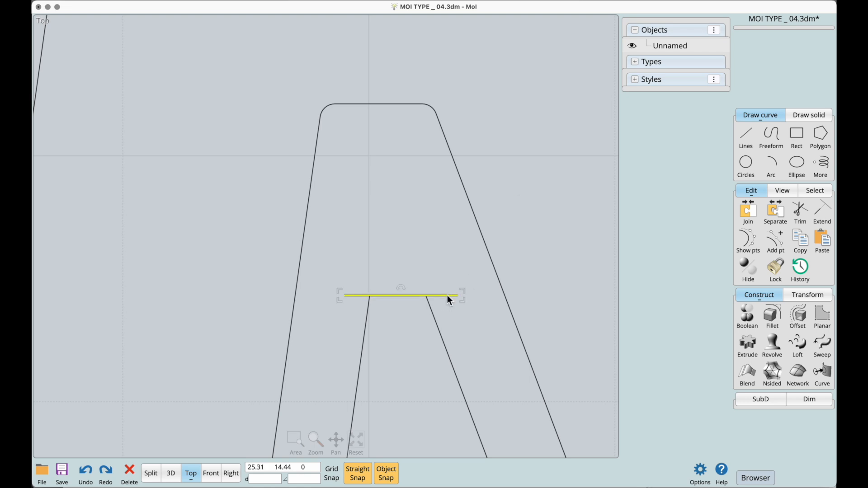
pyautogui.click(749, 241)
pyautogui.moveTo(459, 296); pyautogui.dragTo(428, 296)
pyautogui.moveTo(343, 295); pyautogui.dragTo(370, 296)
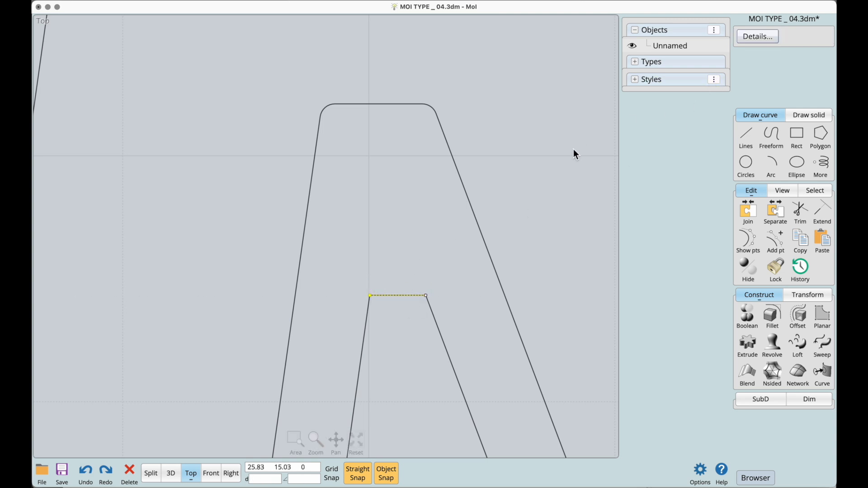
pyautogui.click(748, 240)
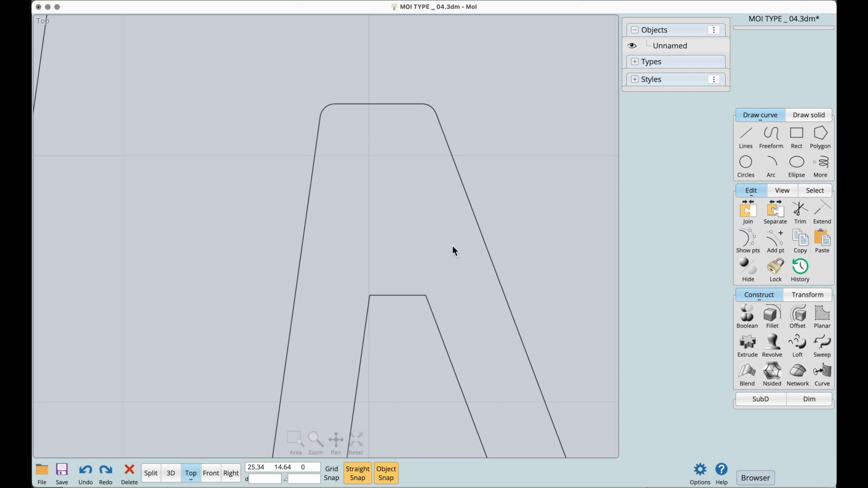
# Join the shortened line and the trimmed R offset outline into one closed curve
pyautogui.click(423, 296)
pyautogui.click(434, 316)
pyautogui.scroll(-3, 445, 278)
pyautogui.scroll(-3, 446, 278)
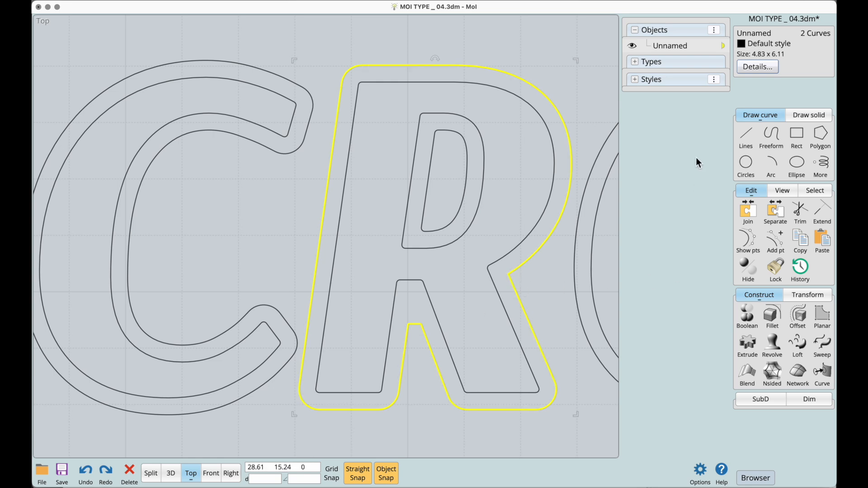
pyautogui.click(746, 212)
# Fillet the two corners of the new flat top between the R's legs with a radius of 0.06
pyautogui.scroll(5, 484, 263)
pyautogui.moveTo(484, 263); pyautogui.dragTo(495, 284, button='right')
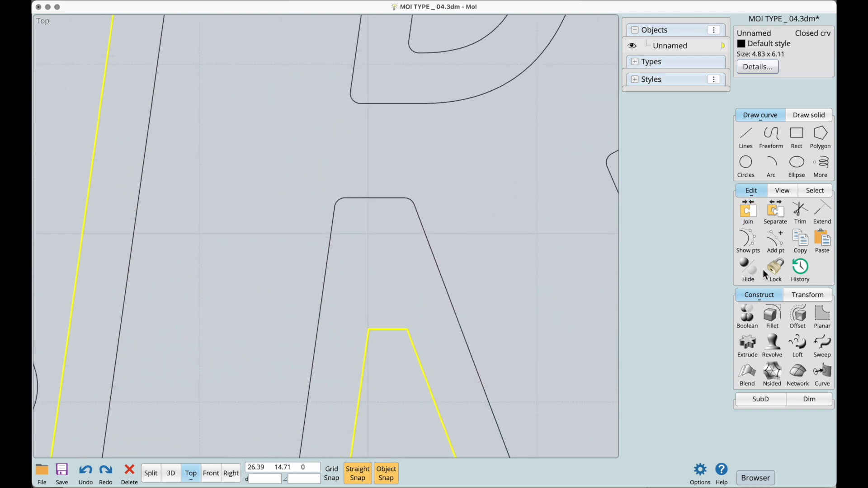
pyautogui.click(772, 317)
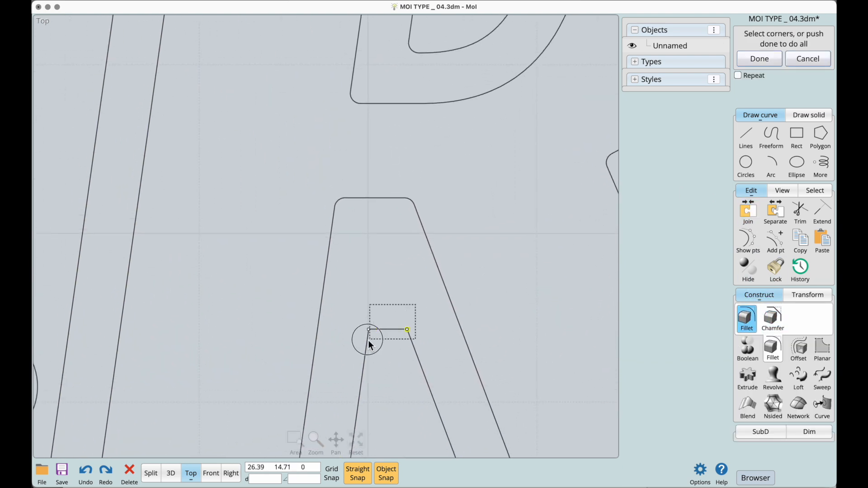
pyautogui.click(760, 58)
pyautogui.click(759, 77)
# Fillet the R offset outline's sharp corner where the bowl meets the diagonal leg with a circular radius of 0.06
pyautogui.scroll(3, 587, 155)
pyautogui.click(516, 267)
pyautogui.moveTo(535, 289); pyautogui.dragTo(448, 286, button='right')
pyautogui.click(747, 319)
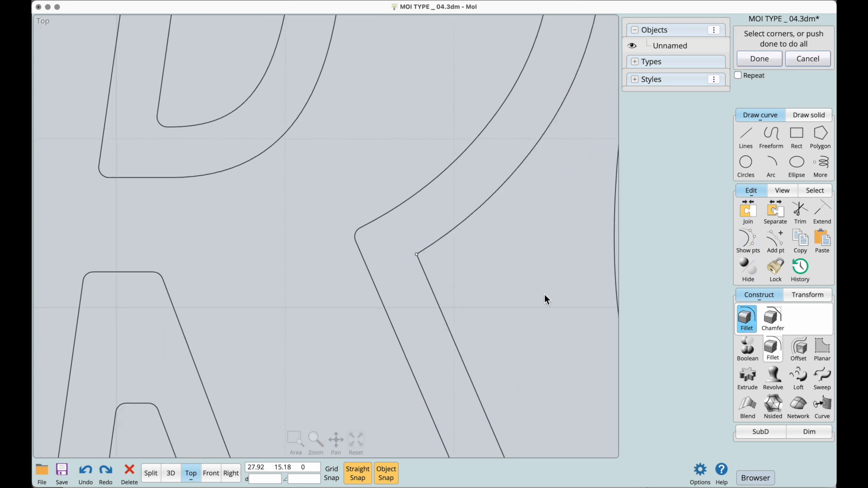
pyautogui.click(751, 57)
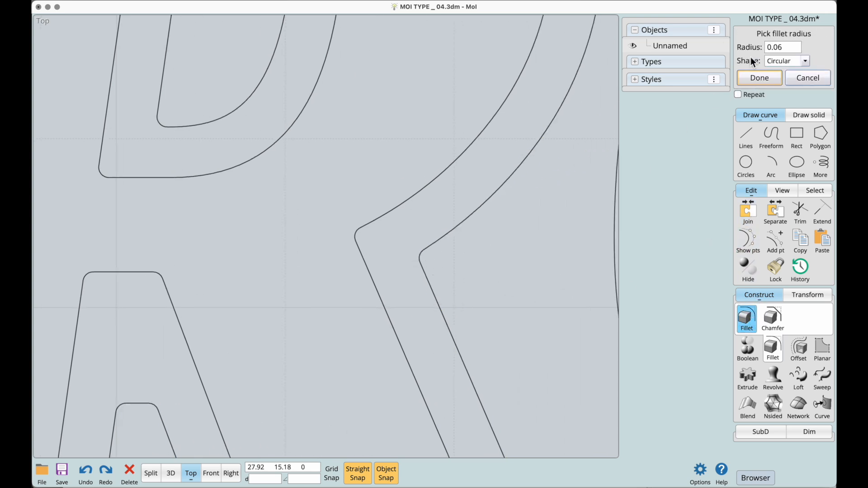
pyautogui.click(755, 77)
# Inspect the outlines and their offsets across the MICRO lettering in the Top view and the 3D view
pyautogui.scroll(-3, 504, 211)
pyautogui.scroll(-4, 457, 241)
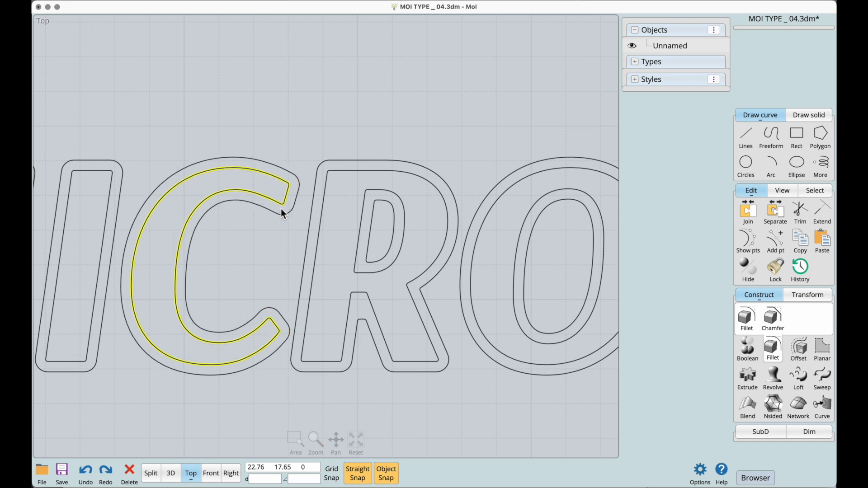
pyautogui.scroll(3, 420, 154)
pyautogui.moveTo(406, 164); pyautogui.dragTo(361, 196, button='right')
pyautogui.scroll(-3, 363, 194)
pyautogui.moveTo(304, 218); pyautogui.dragTo(483, 219, button='right')
pyautogui.moveTo(235, 193); pyautogui.dragTo(401, 206, button='right')
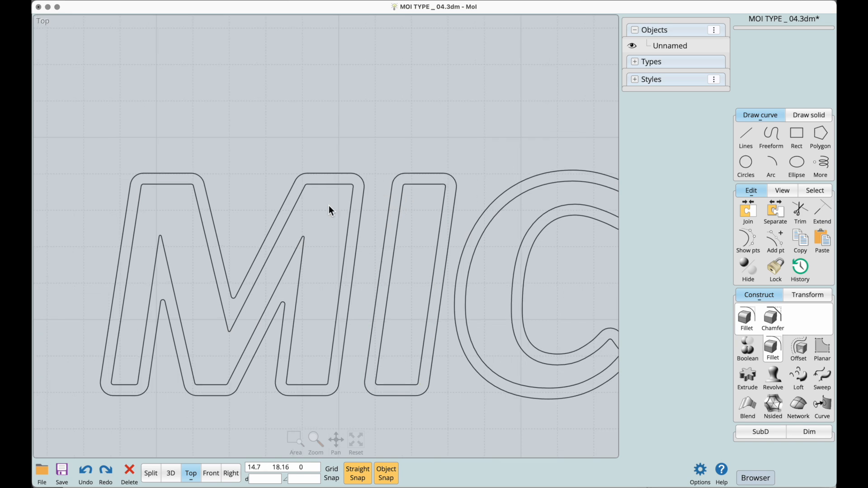
pyautogui.click(171, 474)
pyautogui.moveTo(445, 248); pyautogui.dragTo(498, 234, button='right')
pyautogui.moveTo(522, 191); pyautogui.dragTo(349, 336, button='middle')
pyautogui.moveTo(351, 341); pyautogui.dragTo(470, 312, button='right')
pyautogui.scroll(5, 284, 254)
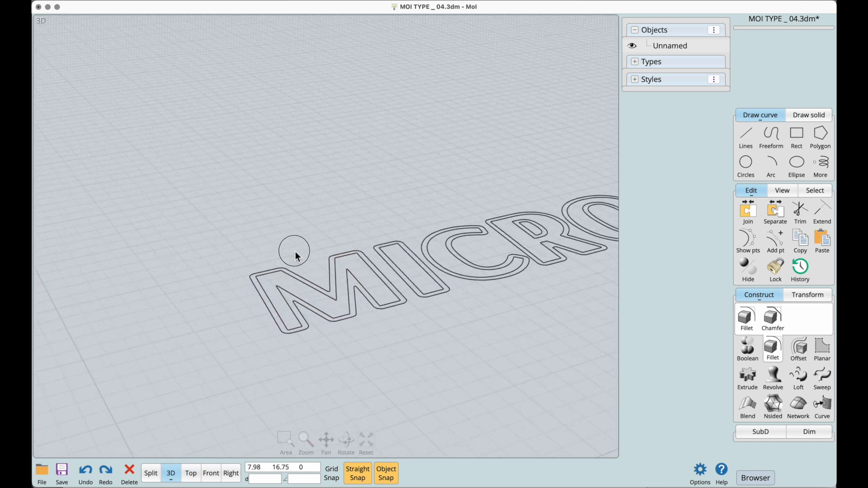
pyautogui.moveTo(352, 207); pyautogui.dragTo(240, 181, button='middle')
# Select the seven original outline curves of the MICRO letters, including the counters of the R and O
pyautogui.click(273, 276)
pyautogui.click(449, 258)
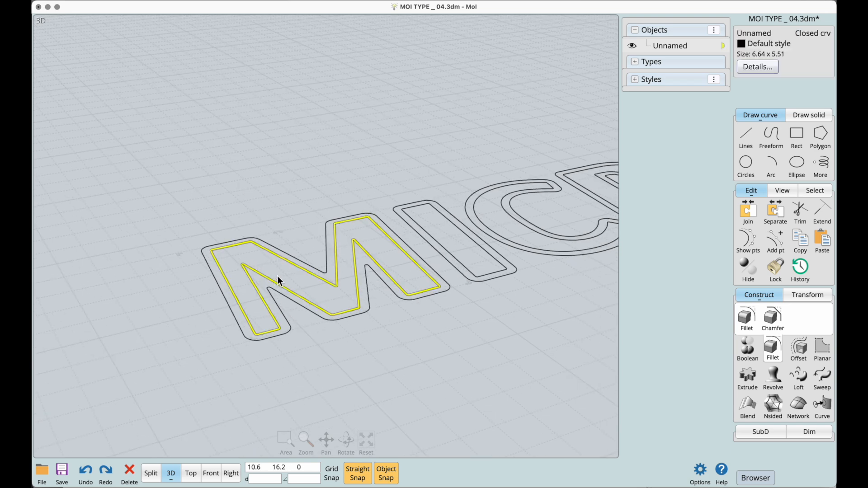
pyautogui.click(518, 225)
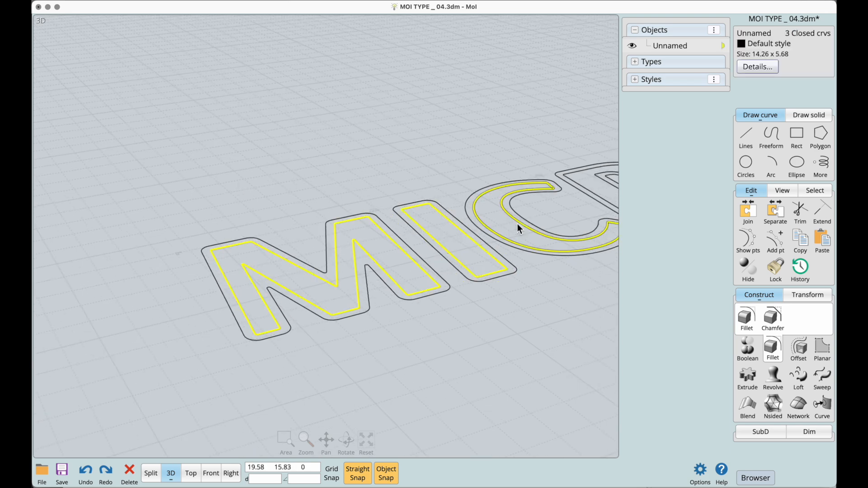
pyautogui.moveTo(517, 224); pyautogui.dragTo(259, 281, button='middle')
pyautogui.moveTo(420, 233); pyautogui.dragTo(319, 271, button='middle')
pyautogui.click(413, 258)
pyautogui.click(460, 262)
pyautogui.click(510, 238)
pyautogui.click(500, 248)
# Try to raise the selected original outlines freehand above their offset curves, and undo the move
pyautogui.scroll(4, 315, 322)
pyautogui.moveTo(351, 277); pyautogui.dragTo(371, 270, button='middle')
pyautogui.moveTo(420, 204); pyautogui.dragTo(426, 170)
pyautogui.moveTo(426, 171); pyautogui.dragTo(430, 289, button='right')
pyautogui.click(364, 439)
pyautogui.moveTo(367, 362); pyautogui.dragTo(425, 343, button='right')
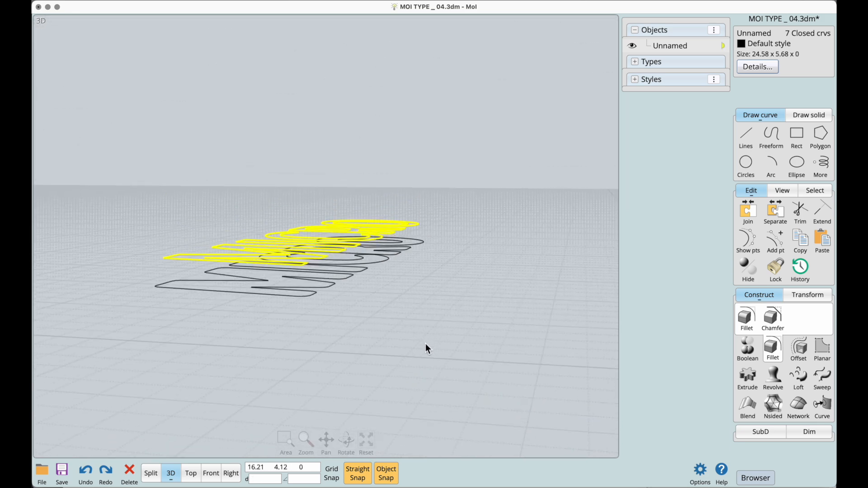
pyautogui.moveTo(209, 261); pyautogui.dragTo(259, 226, button='right')
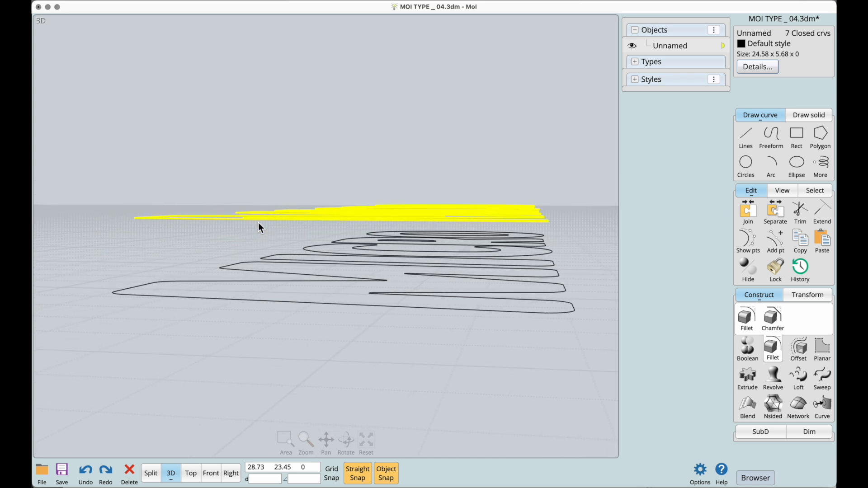
pyautogui.press('super+z')
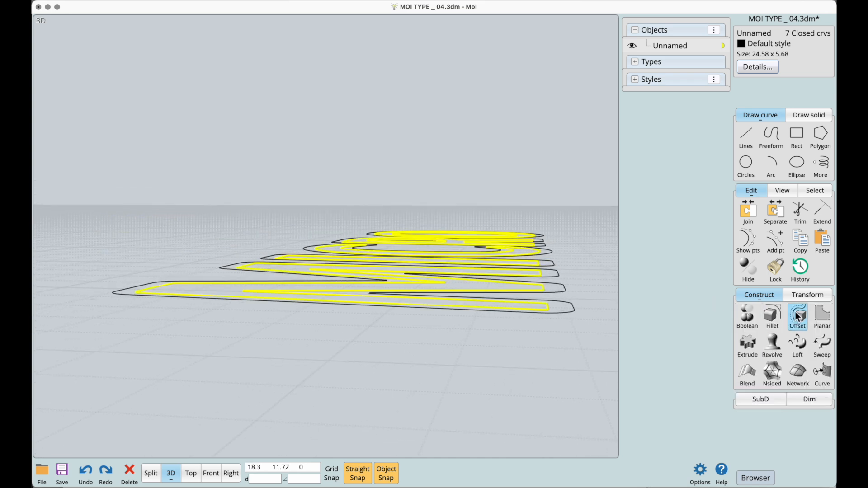
# Move the seven selected original outlines straight up along Z by a distance of 0.55
pyautogui.click(805, 296)
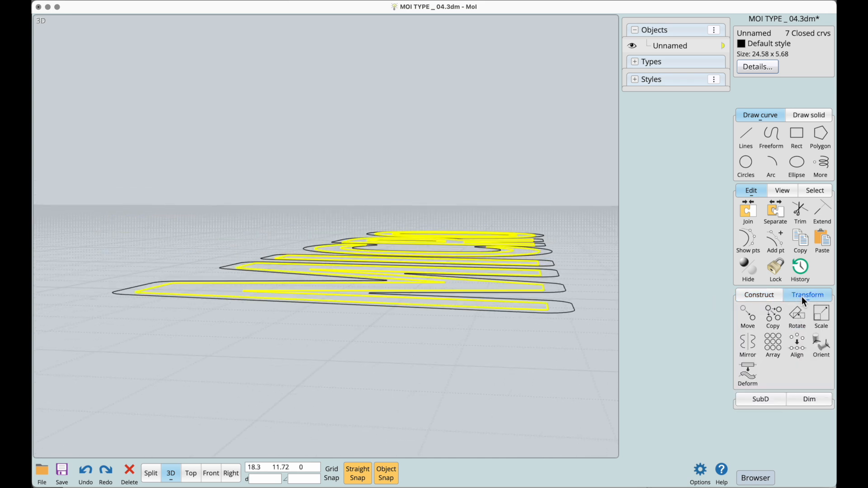
pyautogui.click(748, 316)
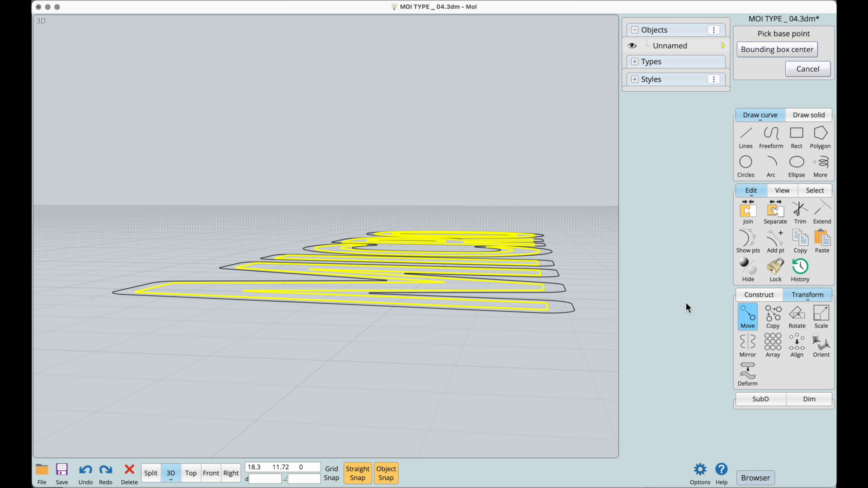
pyautogui.click(186, 294)
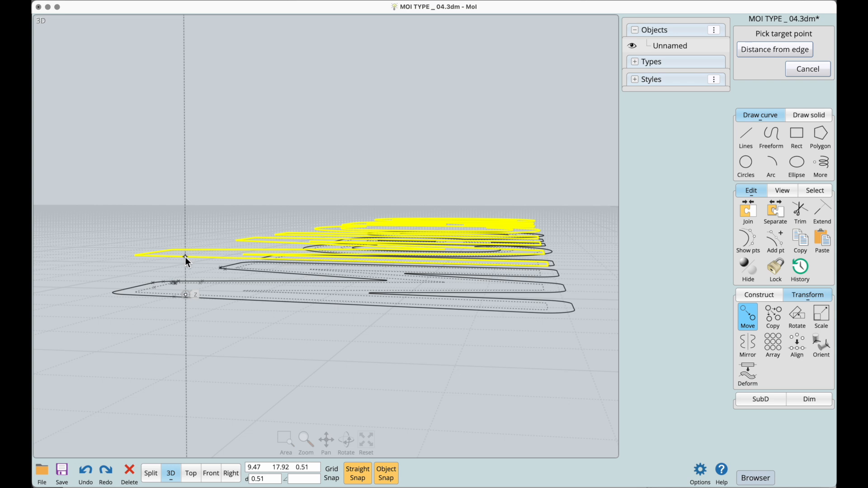
pyautogui.press('Tab')
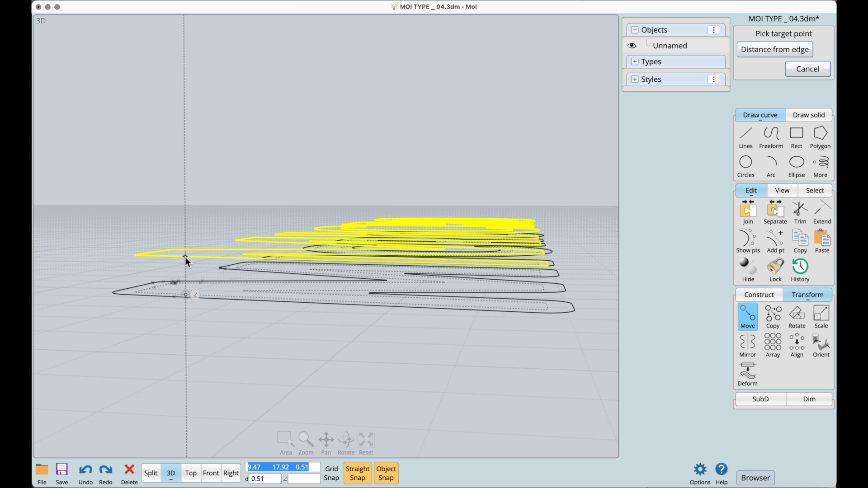
pyautogui.press('Tab')
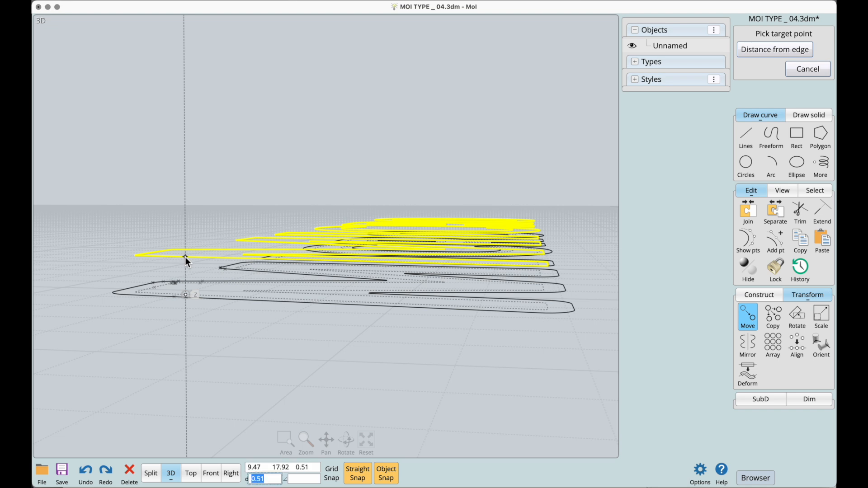
pyautogui.write('.55')
pyautogui.press('Return')
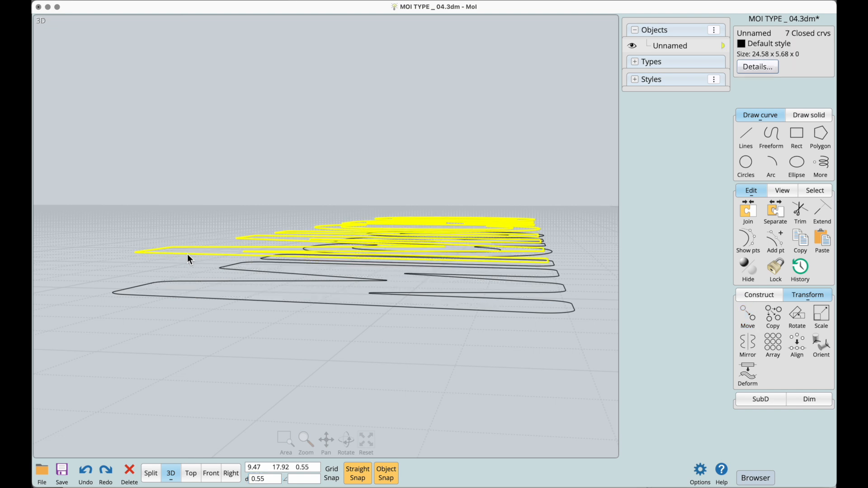
# Name the seven raised original outlines "Source Profiles"
pyautogui.moveTo(254, 288); pyautogui.dragTo(224, 300, button='right')
pyautogui.moveTo(224, 300); pyautogui.dragTo(354, 227, button='middle')
pyautogui.moveTo(354, 227); pyautogui.dragTo(336, 260, button='right')
pyautogui.scroll(3, 335, 260)
pyautogui.moveTo(362, 246); pyautogui.dragTo(345, 254, button='middle')
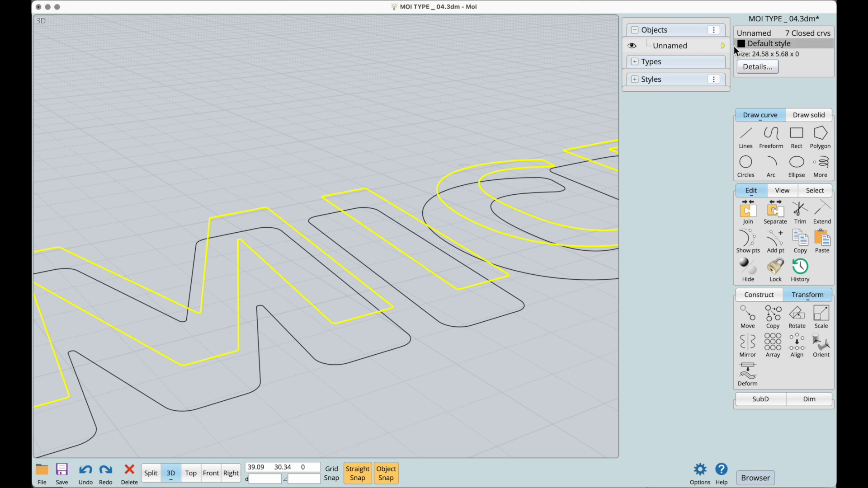
pyautogui.scroll(-3, 473, 159)
pyautogui.scroll(3, 478, 186)
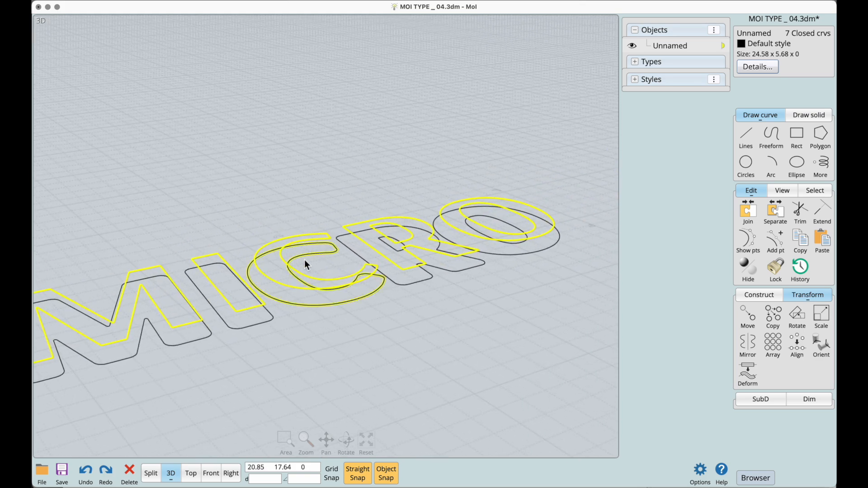
pyautogui.click(757, 35)
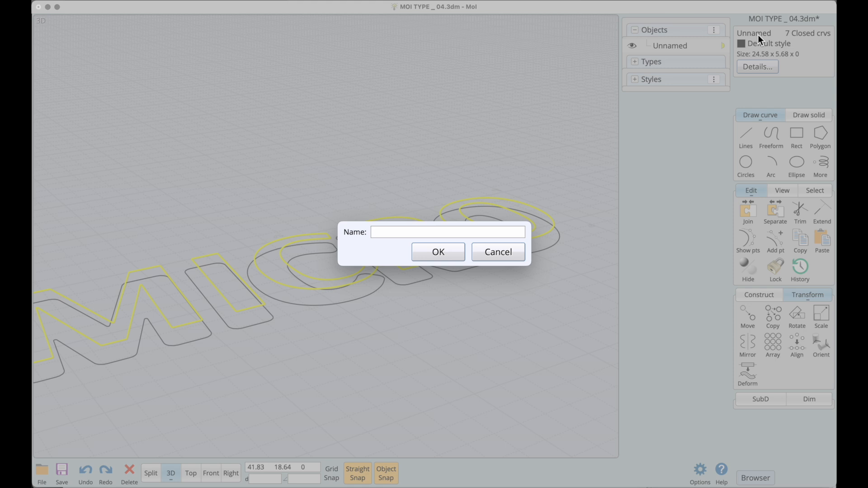
pyautogui.write('Source Profiles')
pyautogui.press('Return')
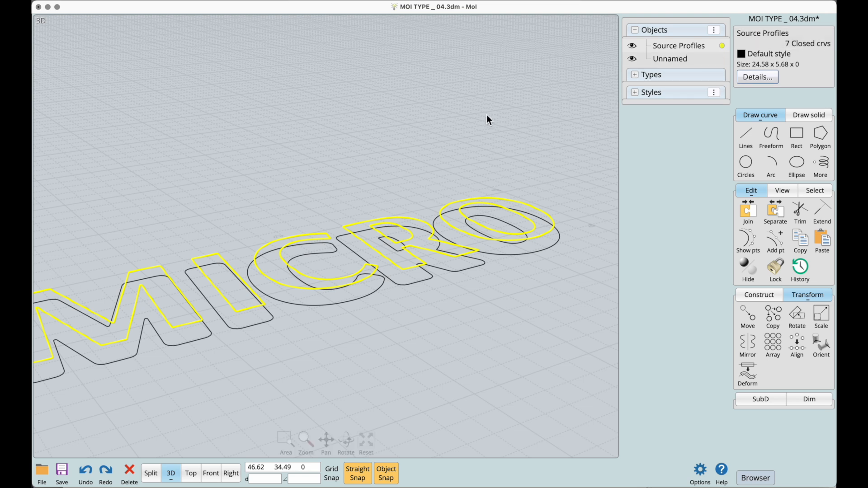
# Invert the selection to the seven offset curves, name them "Offset Profiles" and clear the selection
pyautogui.click(809, 191)
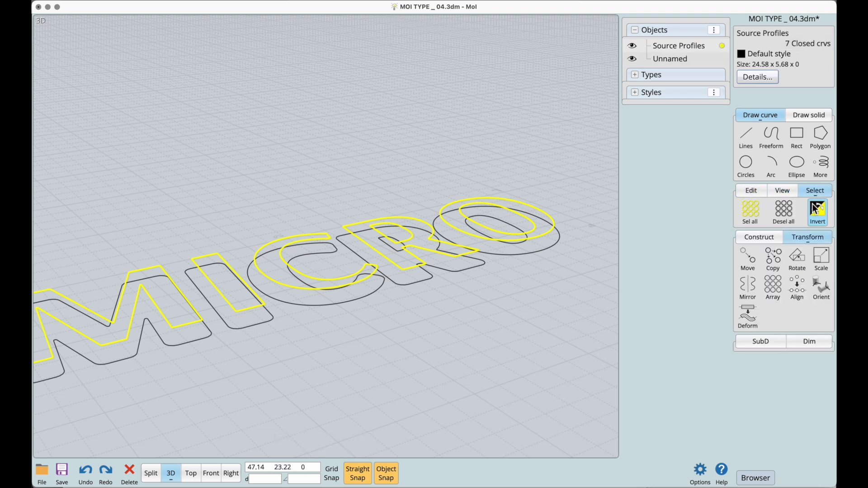
pyautogui.click(817, 209)
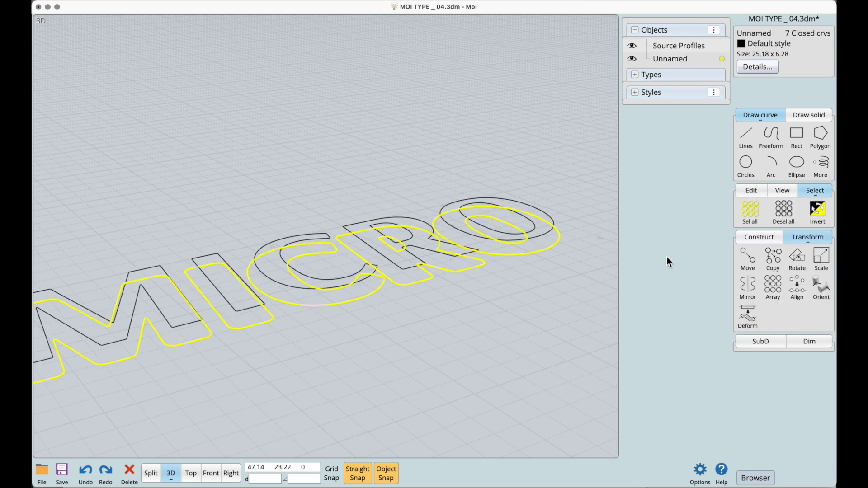
pyautogui.click(747, 35)
pyautogui.write('Offset Profiles')
pyautogui.press('Return')
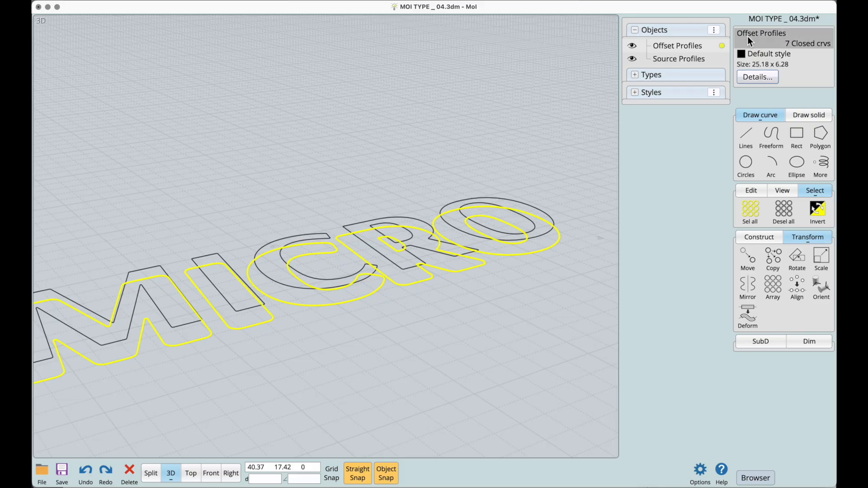
pyautogui.click(544, 111)
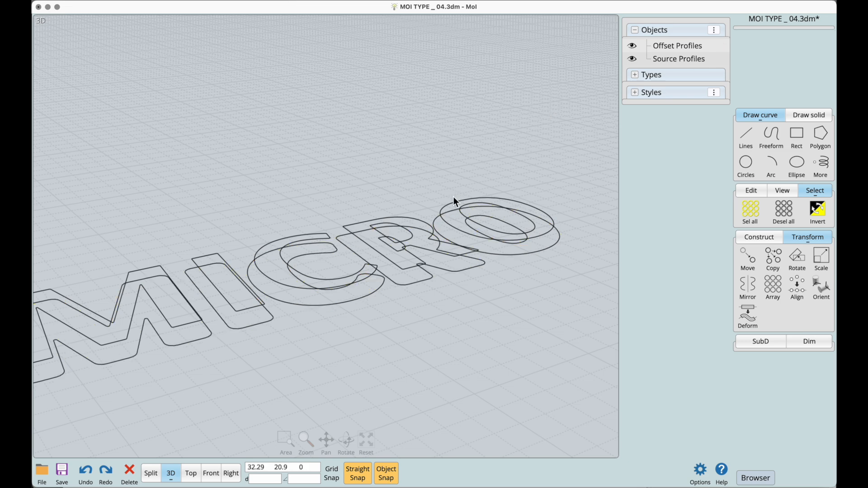
# Save the model as the new version MOI TYPE _ 05.3dm and show the lettering in the Top view
pyautogui.moveTo(430, 214); pyautogui.dragTo(514, 190, button='right')
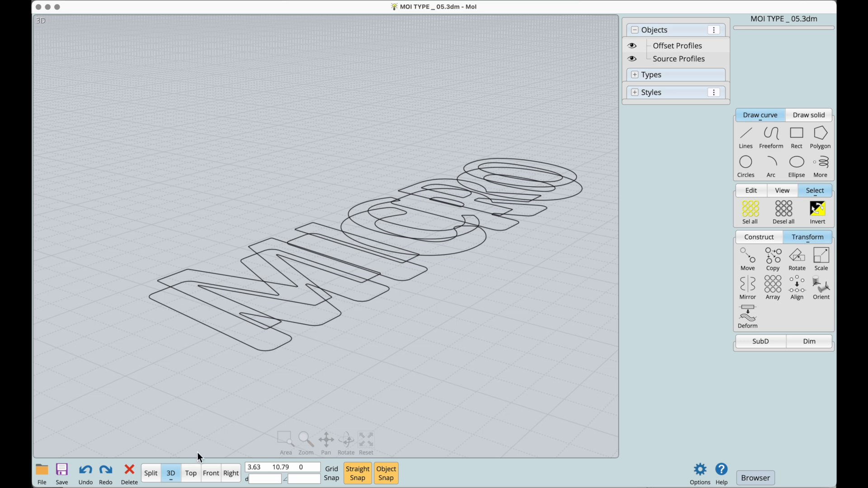
pyautogui.click(190, 472)
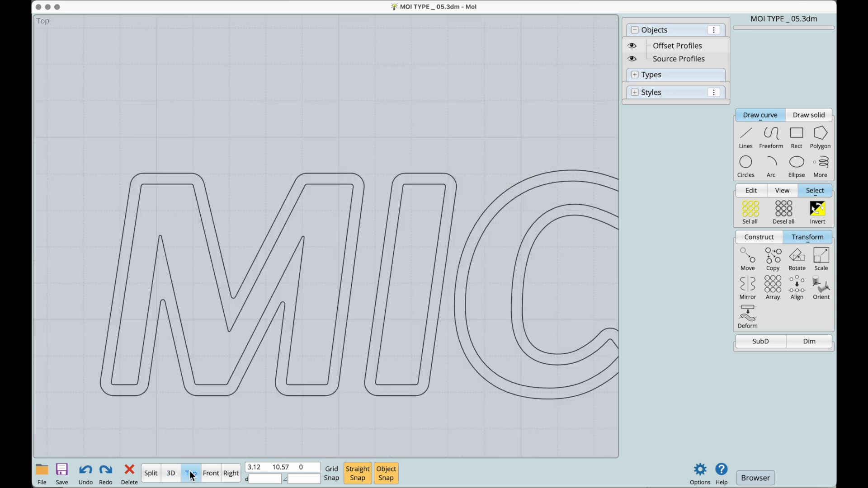
# Loft between the M's source and offset outlines with the Straight style and uncapped ends, then clear the selection
pyautogui.scroll(5, 264, 324)
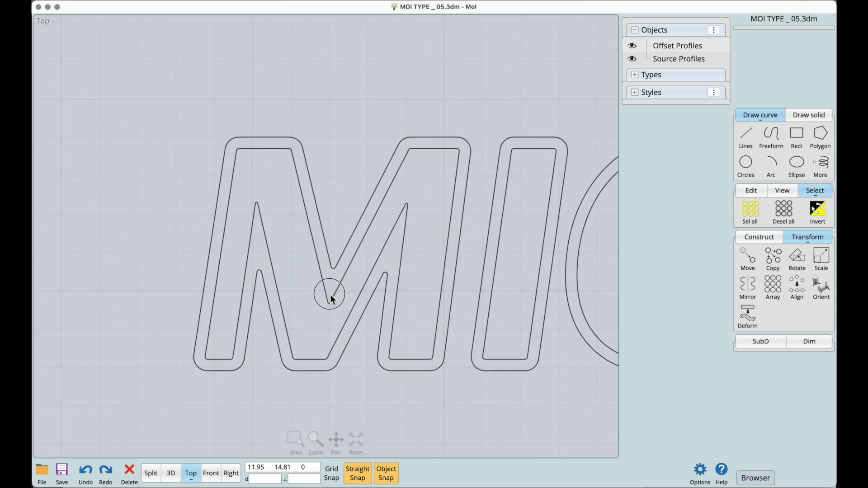
pyautogui.click(467, 159)
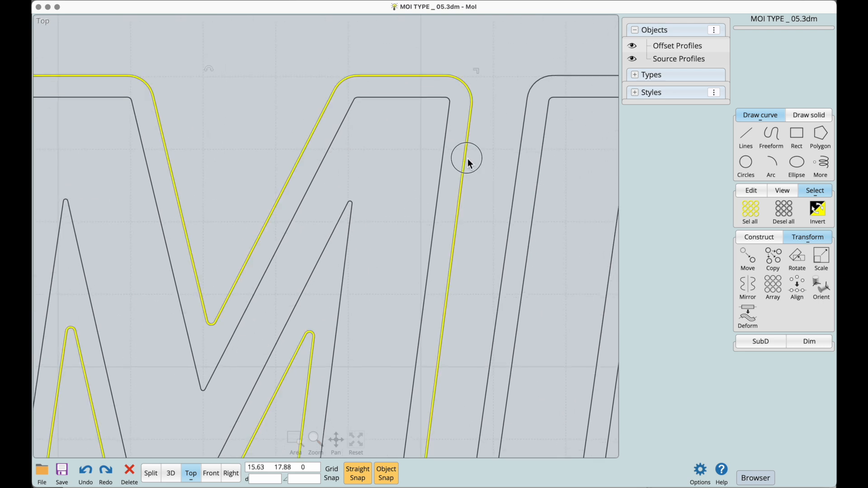
pyautogui.click(441, 161)
pyautogui.scroll(-4, 471, 223)
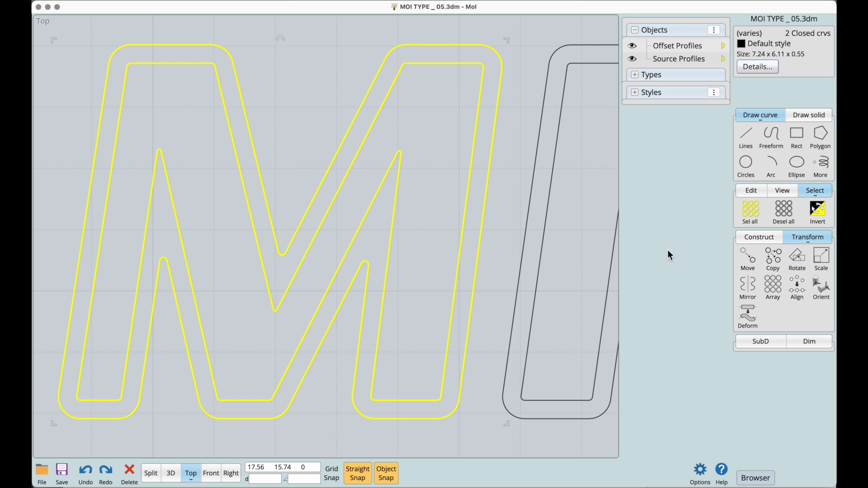
pyautogui.click(759, 237)
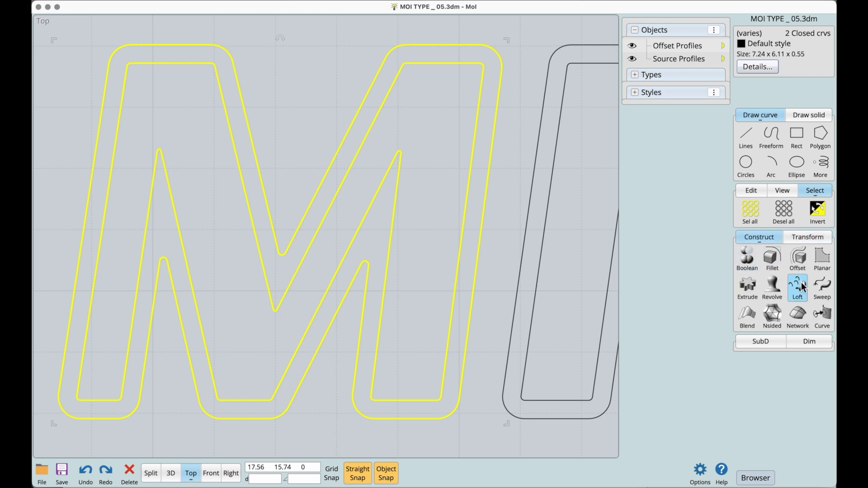
pyautogui.click(798, 284)
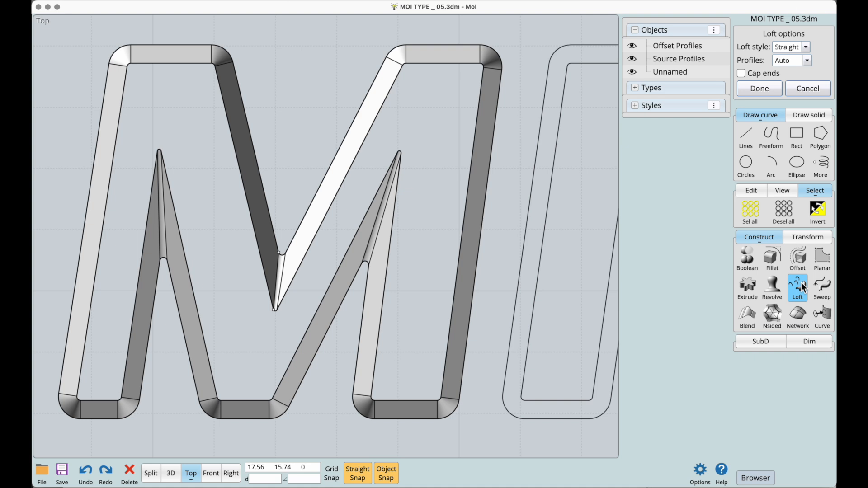
pyautogui.click(760, 89)
pyautogui.click(519, 153)
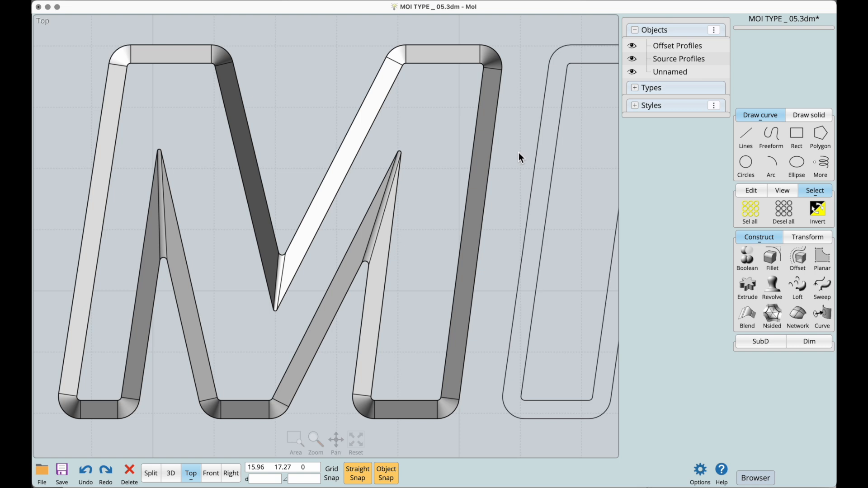
# Loft between the letter I's source and offset outlines with the Straight style, leaving the ends uncapped
pyautogui.moveTo(519, 153); pyautogui.dragTo(253, 180, button='right')
pyautogui.click(329, 92)
pyautogui.click(328, 82)
pyautogui.click(798, 283)
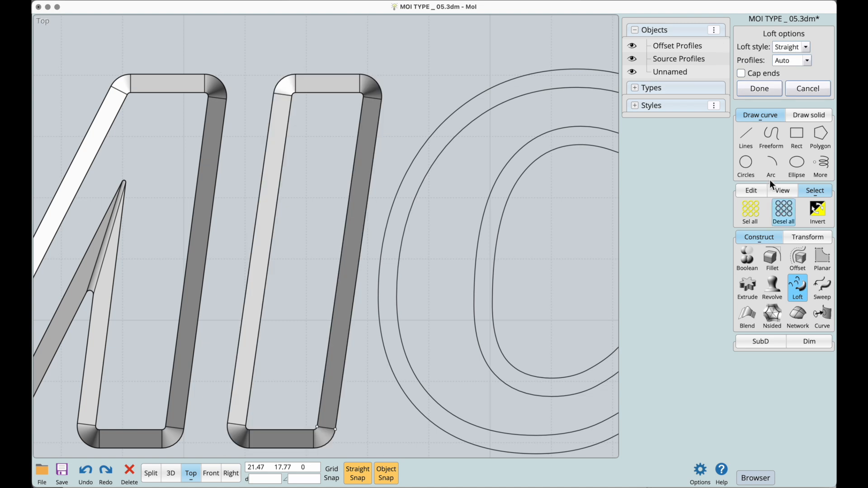
pyautogui.click(759, 88)
pyautogui.click(474, 179)
# Start a Straight loft between the C's source and offset outlines
pyautogui.moveTo(475, 179); pyautogui.dragTo(327, 179, button='right')
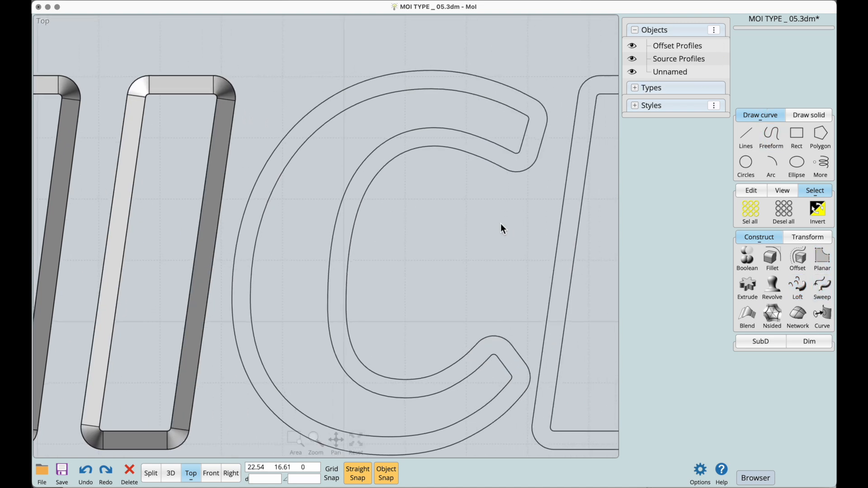
pyautogui.moveTo(500, 224); pyautogui.dragTo(459, 260, button='right')
pyautogui.click(454, 186)
pyautogui.click(455, 199)
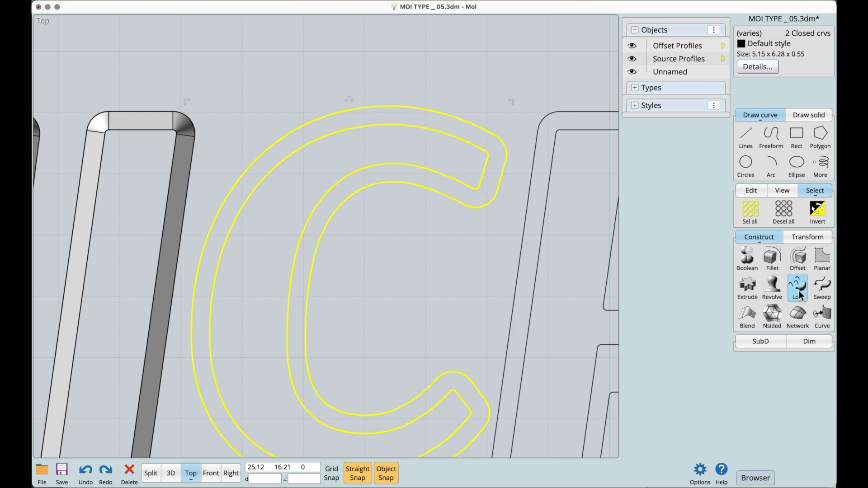
pyautogui.click(798, 291)
# Examine the C's loft preview around its rounded stroke ends and along the whole letter
pyautogui.moveTo(469, 304); pyautogui.dragTo(412, 319, button='right')
pyautogui.scroll(5, 411, 315)
pyautogui.scroll(-4, 469, 239)
pyautogui.moveTo(456, 251); pyautogui.dragTo(421, 295, button='right')
pyautogui.moveTo(415, 199); pyautogui.dragTo(434, 336, button='right')
pyautogui.scroll(5, 480, 185)
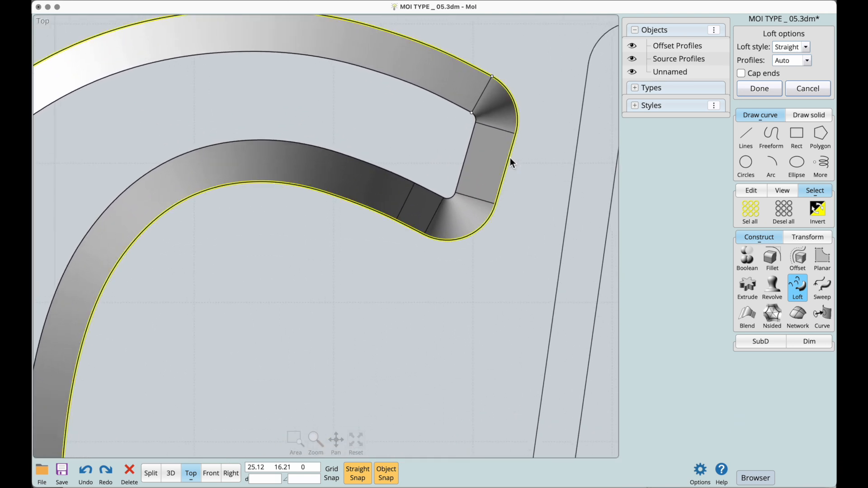
pyautogui.scroll(-5, 495, 159)
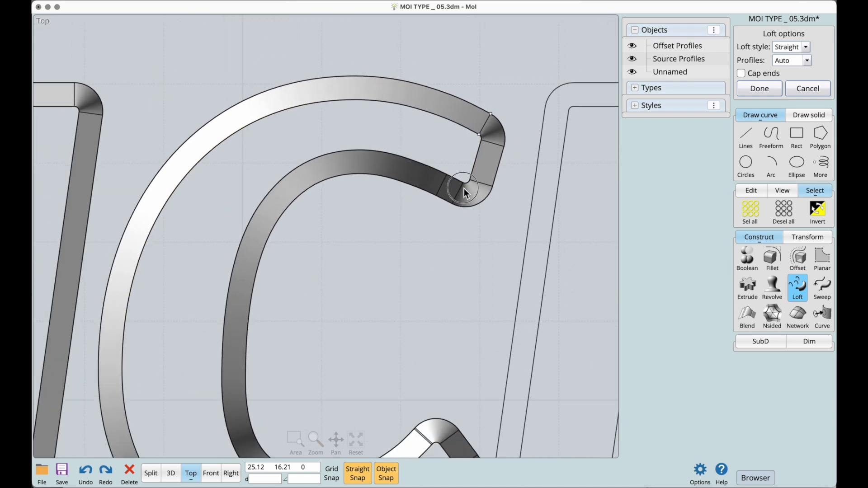
pyautogui.scroll(-1, 466, 256)
pyautogui.moveTo(461, 262); pyautogui.dragTo(462, 204, button='right')
pyautogui.scroll(-2, 466, 212)
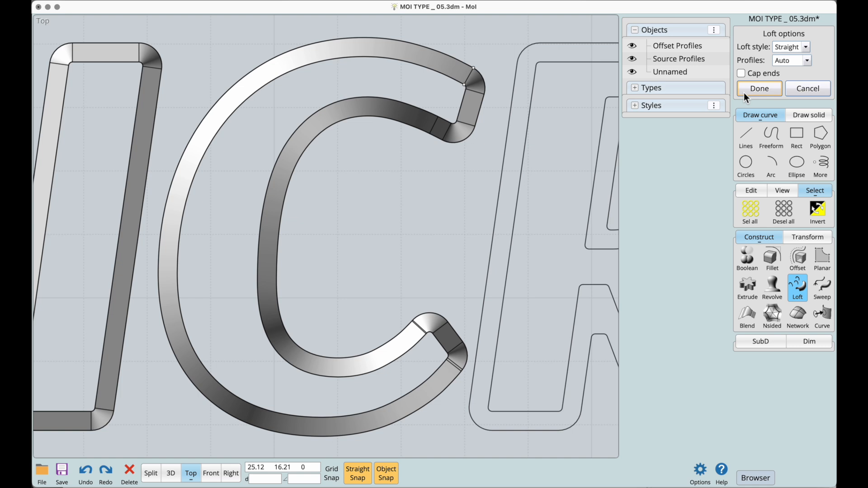
# Cap the ends of the C's loft, complete it and clear the selection
pyautogui.click(747, 75)
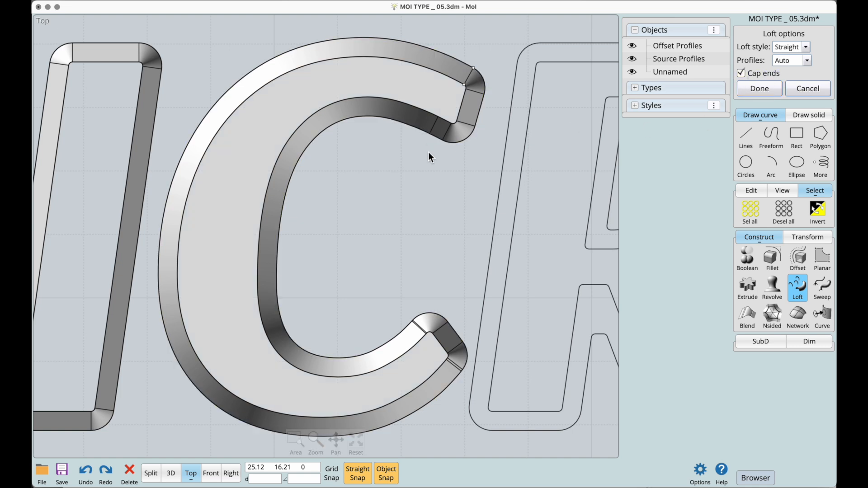
pyautogui.click(759, 88)
pyautogui.click(450, 225)
# Loft between the R's outer source and offset outlines with capped ends, leaving out its counter, and clear the selection
pyautogui.moveTo(450, 225); pyautogui.dragTo(300, 235, button='right')
pyautogui.moveTo(387, 276); pyautogui.dragTo(398, 257, button='right')
pyautogui.click(443, 260)
pyautogui.click(450, 270)
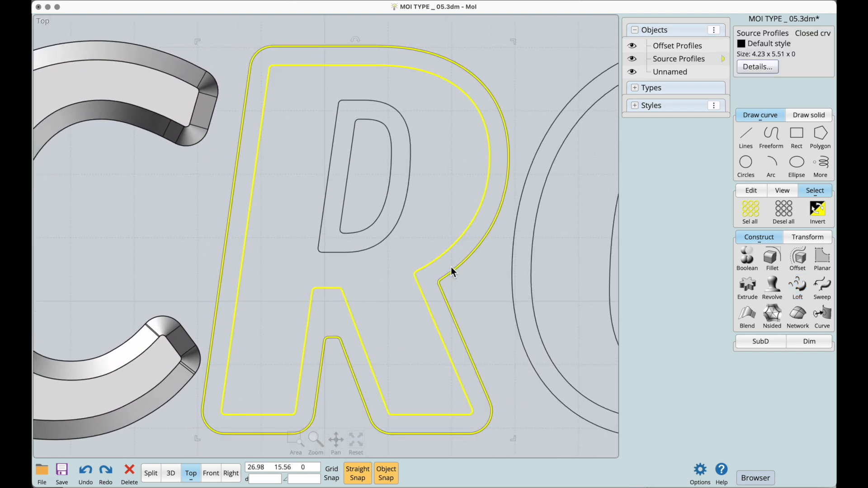
pyautogui.click(801, 281)
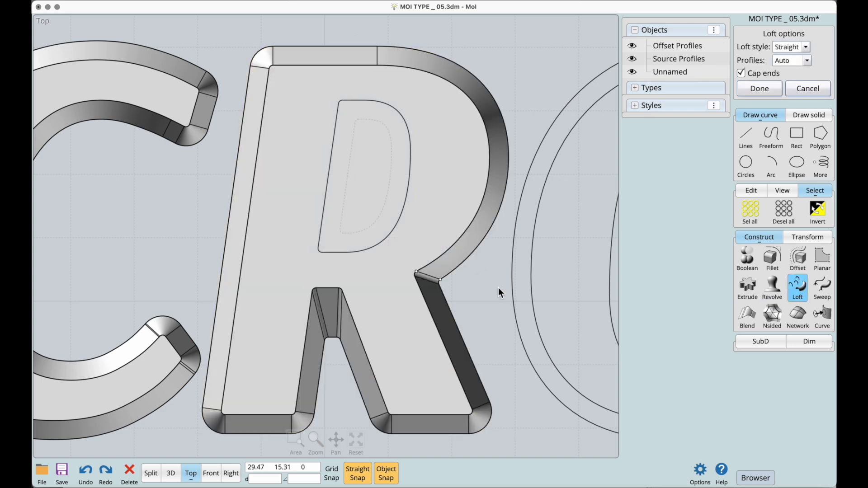
pyautogui.click(762, 87)
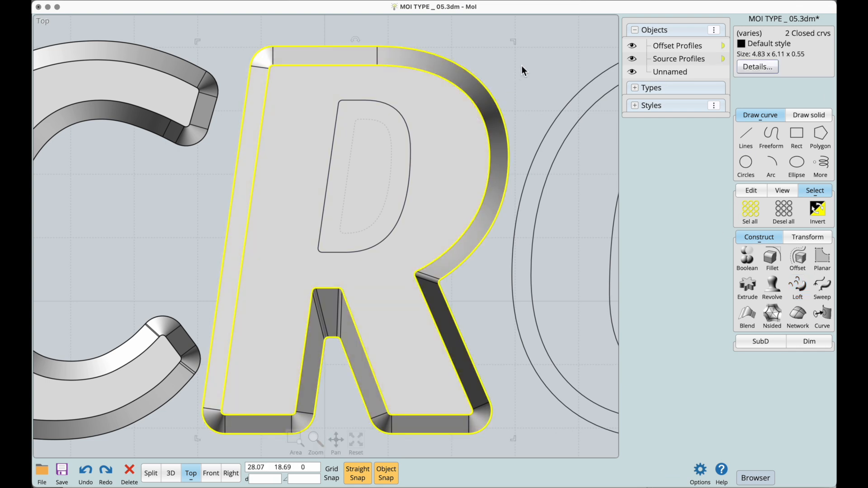
pyautogui.press('Escape')
# Delete the top and bottom cap faces of the R solid in the 3D view, keeping its side walls
pyautogui.scroll(3, 410, 212)
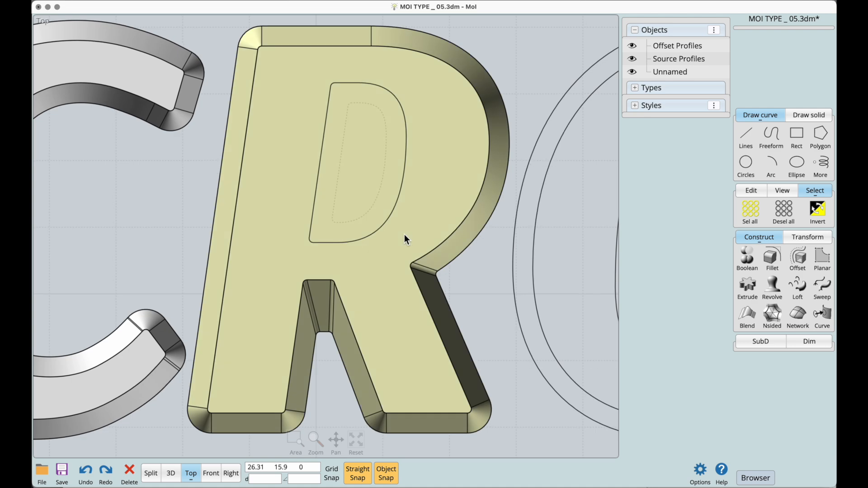
pyautogui.click(171, 474)
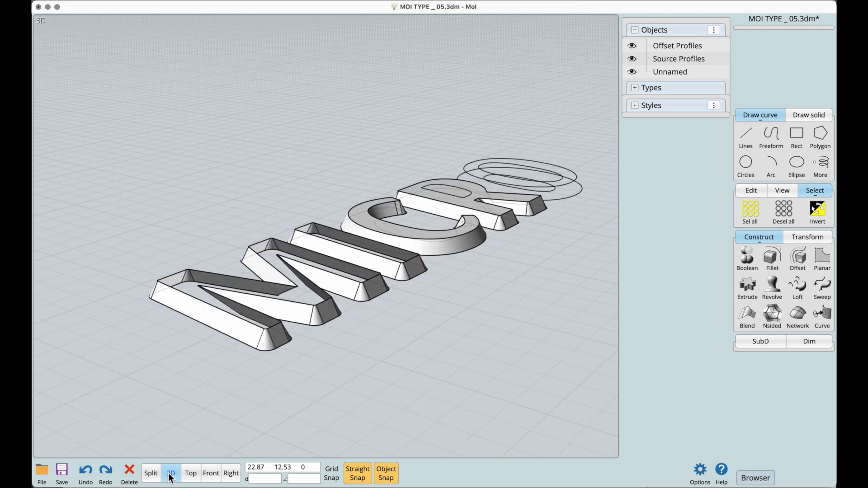
pyautogui.scroll(10, 448, 276)
pyautogui.scroll(2, 387, 286)
pyautogui.click(316, 266)
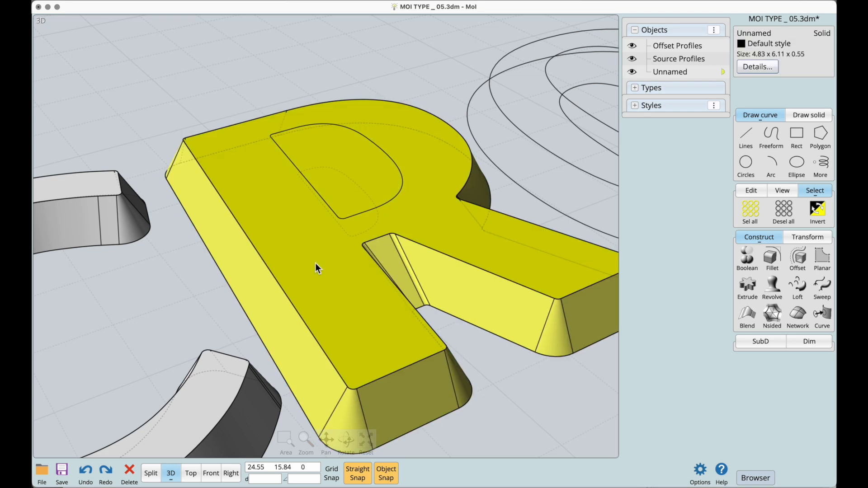
pyautogui.click(316, 265)
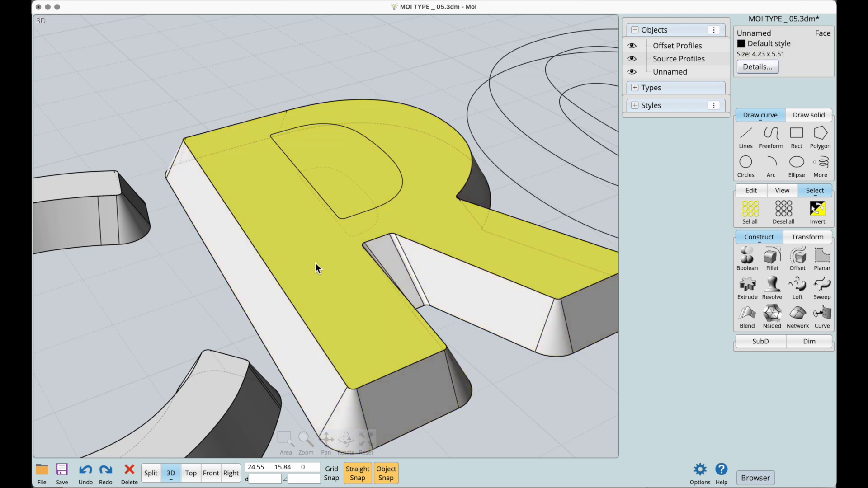
pyautogui.press('Delete')
pyautogui.click(315, 263)
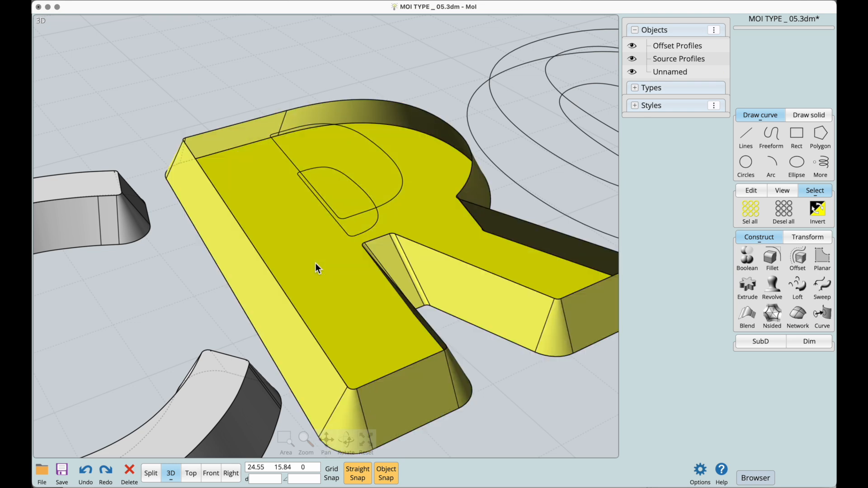
pyautogui.click(316, 263)
pyautogui.press('Delete')
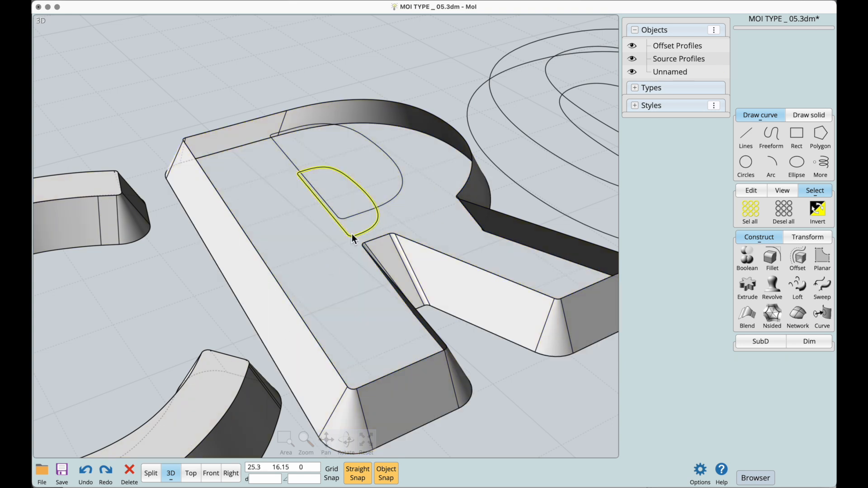
# Loft between the two counter curves inside the R with the Straight style and uncapped ends
pyautogui.click(385, 221)
pyautogui.click(380, 226)
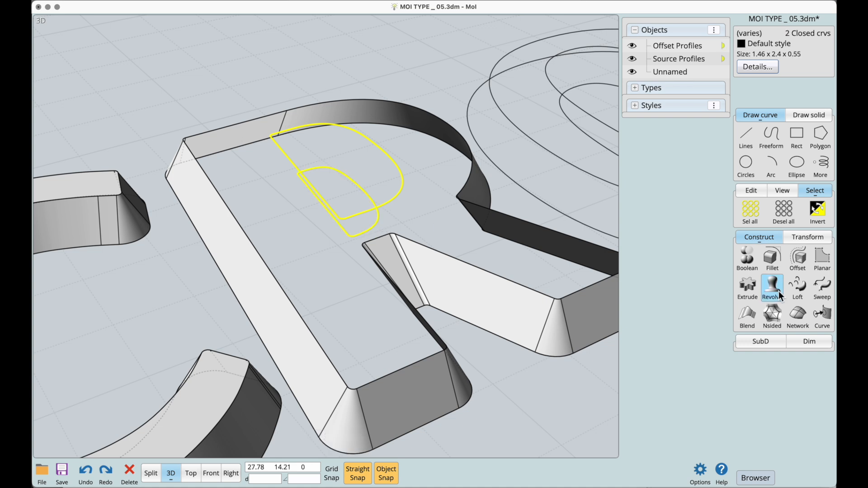
pyautogui.click(797, 287)
pyautogui.click(758, 76)
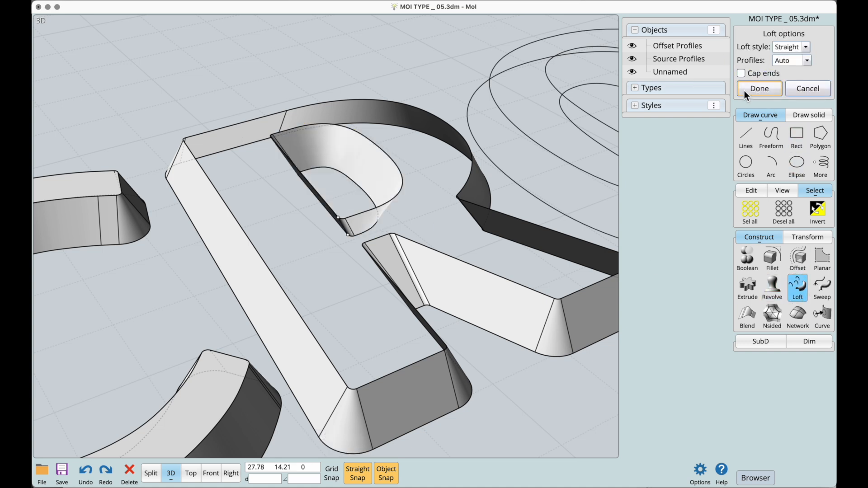
pyautogui.click(757, 90)
pyautogui.click(441, 225)
# Select the five lofted pieces of the M, I, C and R and name them "3D GEOMETRY"
pyautogui.moveTo(440, 225)
pyautogui.mouseDown(button='right')
pyautogui.moveTo(393, 252)
pyautogui.moveTo(422, 219)
pyautogui.moveTo(401, 219)
pyautogui.moveTo(459, 199)
pyautogui.moveTo(470, 184)
pyautogui.moveTo(485, 213)
pyautogui.moveTo(427, 228)
pyautogui.mouseUp(button='right')
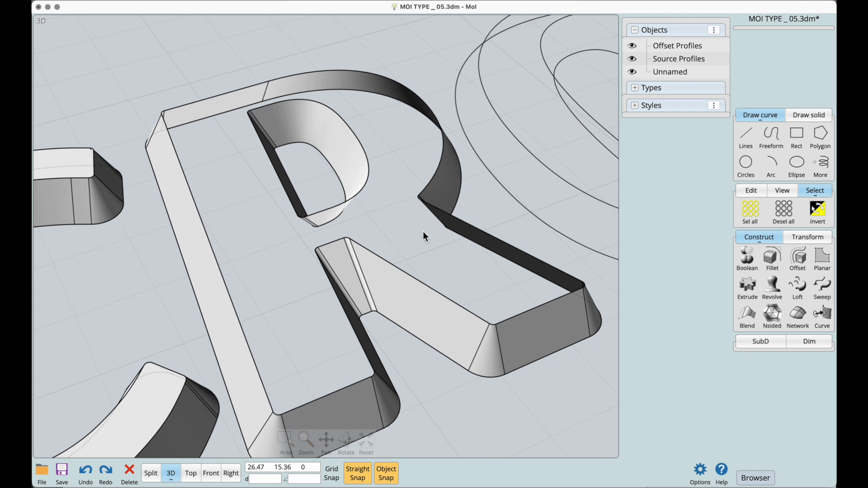
pyautogui.click(387, 283)
pyautogui.click(347, 158)
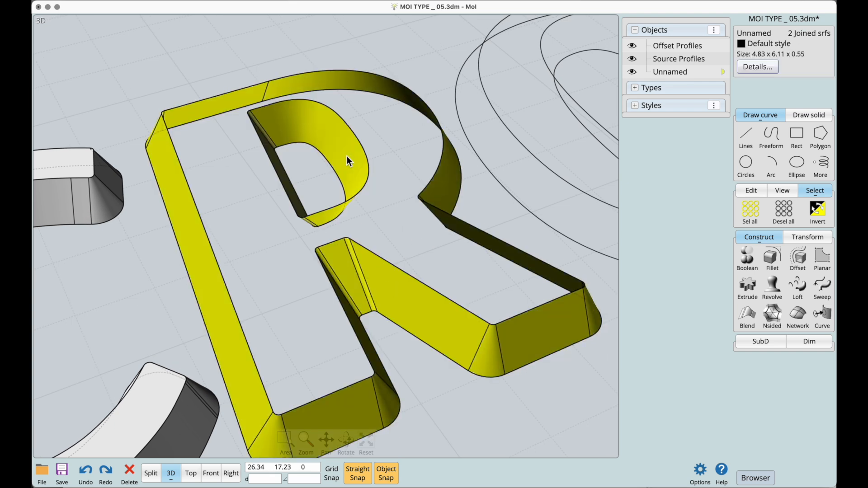
pyautogui.scroll(-3, 346, 156)
pyautogui.click(241, 327)
pyautogui.moveTo(241, 327); pyautogui.dragTo(475, 260, button='middle')
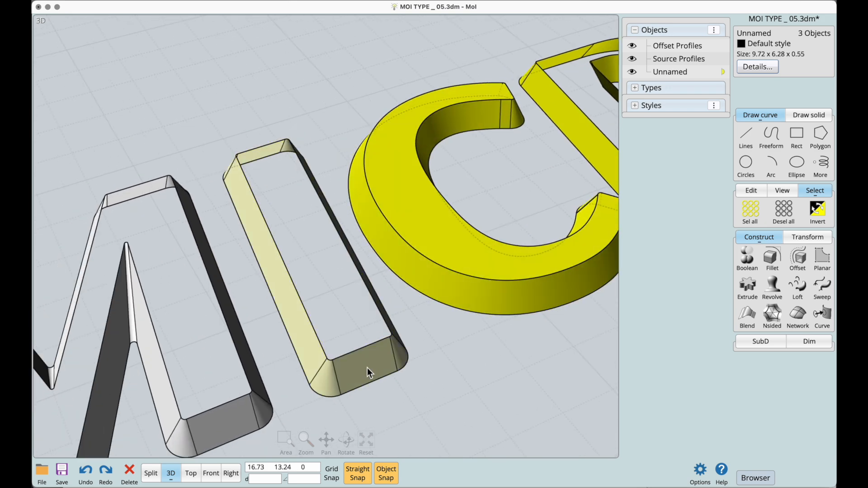
pyautogui.click(354, 377)
pyautogui.click(246, 416)
pyautogui.moveTo(246, 416); pyautogui.dragTo(218, 371, button='middle')
pyautogui.click(758, 33)
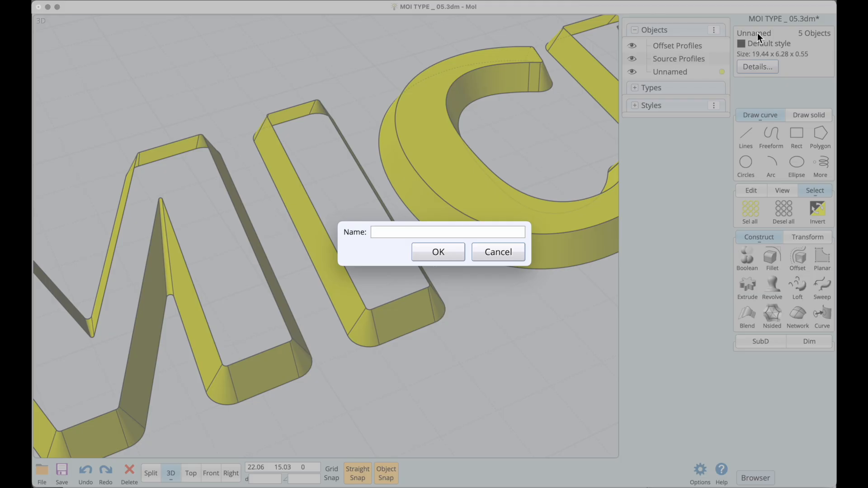
pyautogui.write('3D GEOMETRY')
pyautogui.click(428, 251)
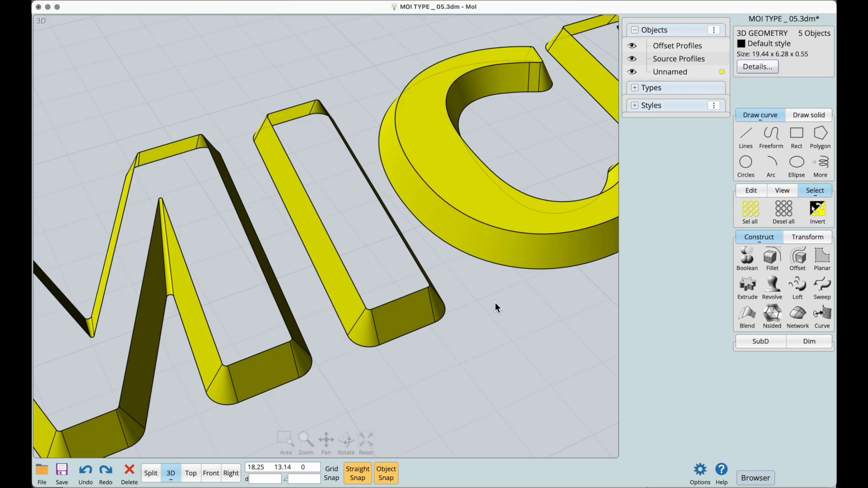
# Hide the 3D GEOMETRY objects to leave only the profile curves on display
pyautogui.moveTo(499, 310); pyautogui.dragTo(363, 335, button='middle')
pyautogui.moveTo(401, 335); pyautogui.dragTo(354, 360, button='middle')
pyautogui.scroll(3, 476, 222)
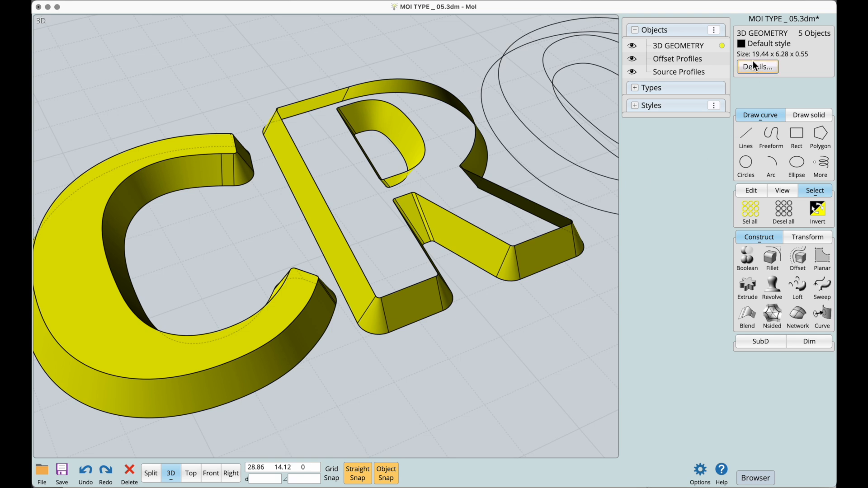
pyautogui.click(632, 46)
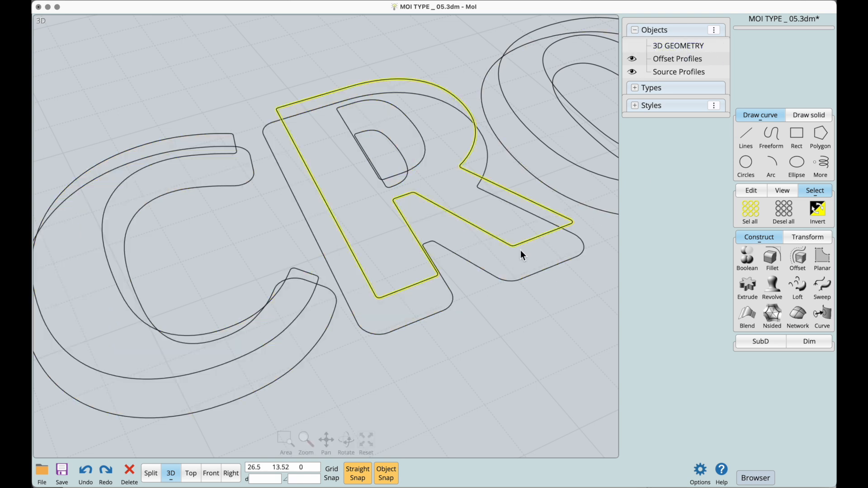
# Create a planar surface from the R's raised outer and counter source curves
pyautogui.click(532, 244)
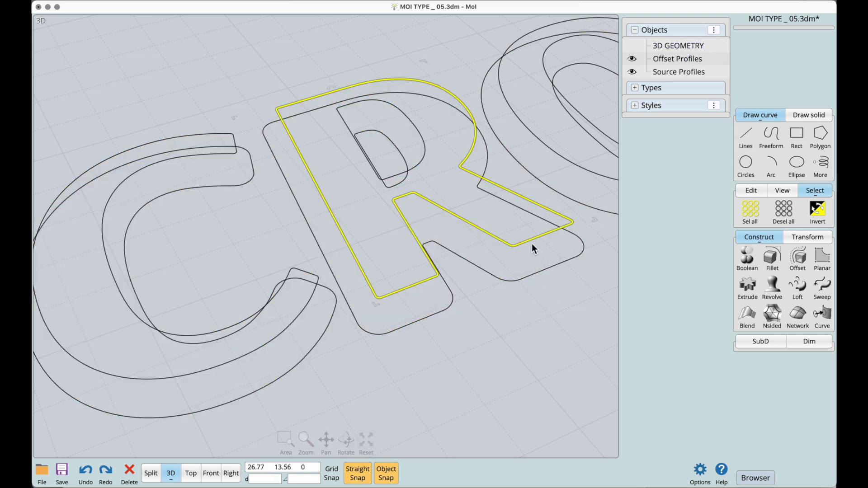
pyautogui.click(427, 159)
pyautogui.moveTo(428, 160); pyautogui.dragTo(472, 159, button='right')
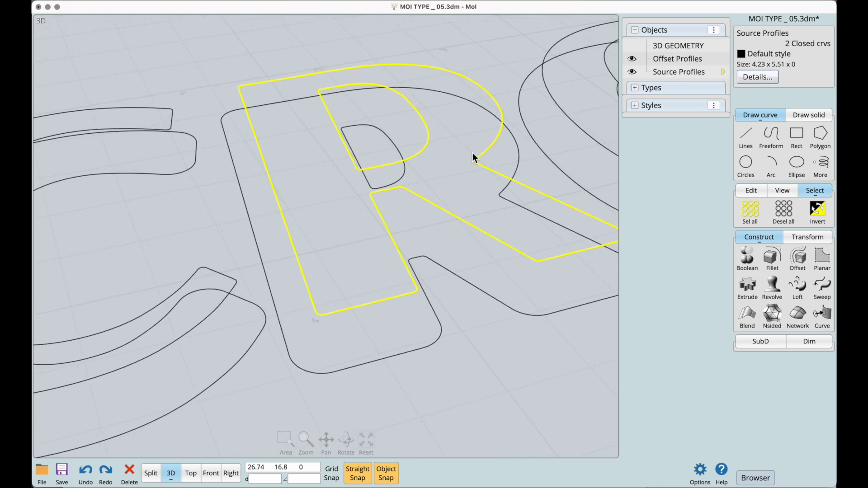
pyautogui.click(823, 253)
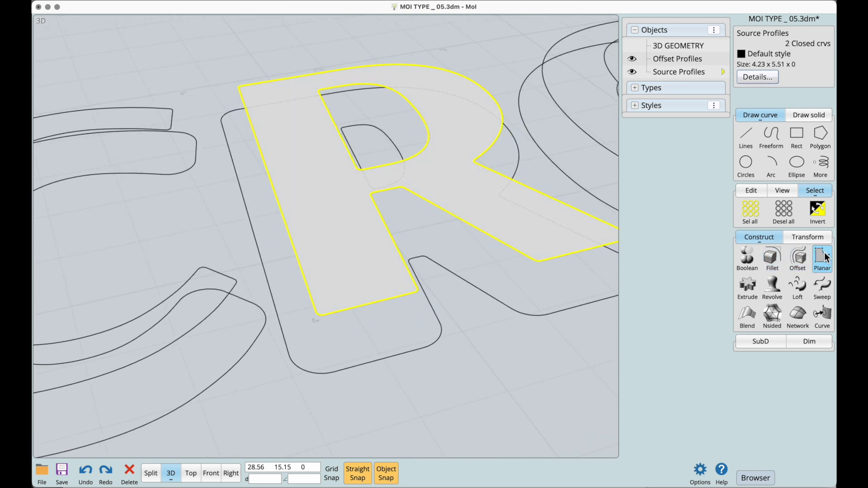
pyautogui.click(494, 375)
# Create a planar surface from the R's lower outer and counter offset curves
pyautogui.moveTo(468, 205); pyautogui.dragTo(440, 227, button='right')
pyautogui.click(467, 227)
pyautogui.click(368, 178)
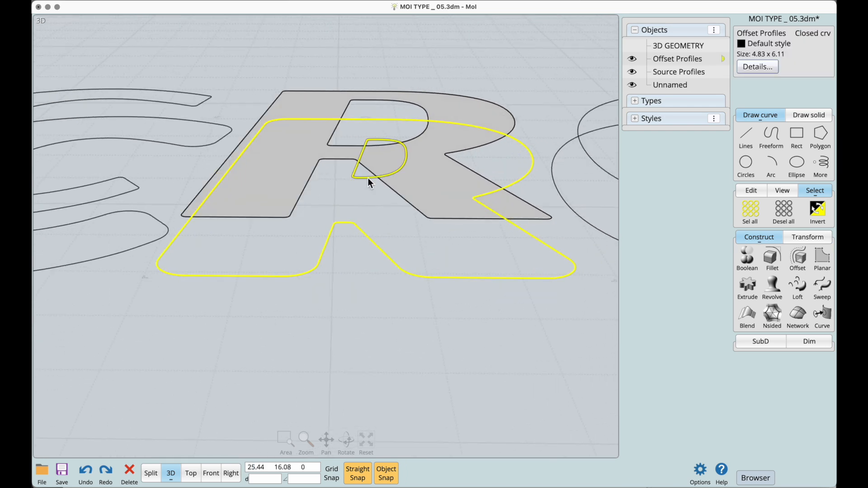
pyautogui.click(823, 264)
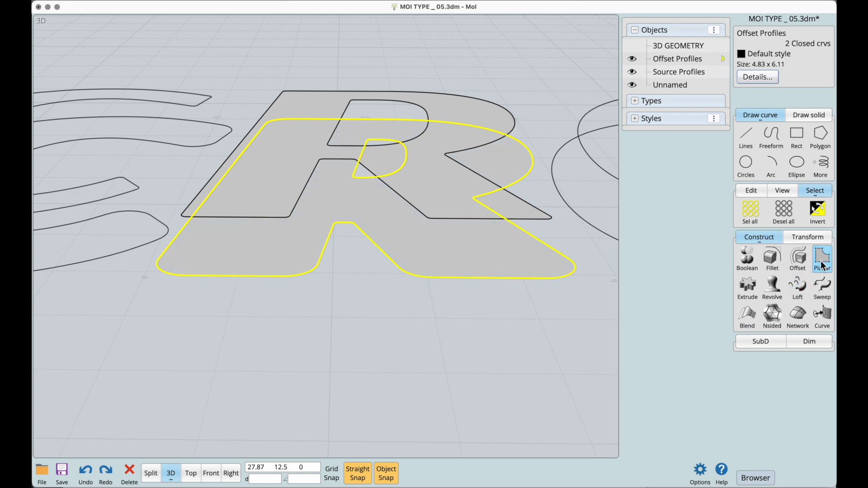
# Select the R's two planar surfaces and assign them to the 3D GEOMETRY object
pyautogui.click(419, 272)
pyautogui.click(432, 194)
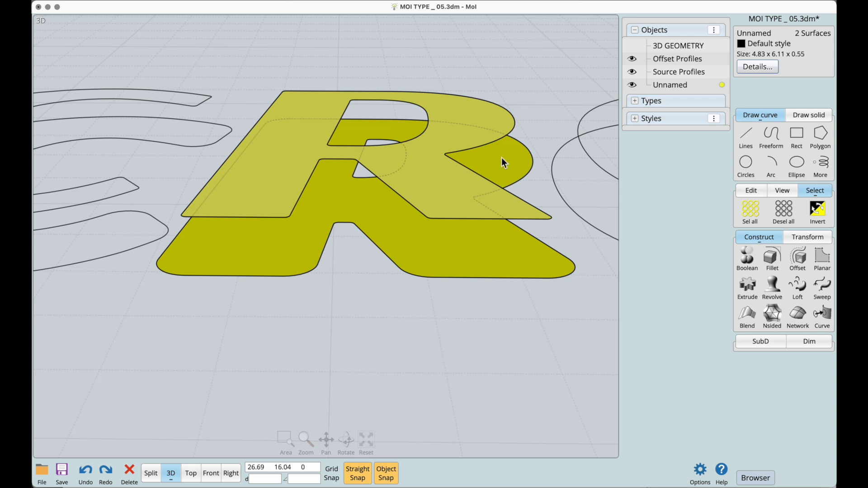
pyautogui.click(684, 47)
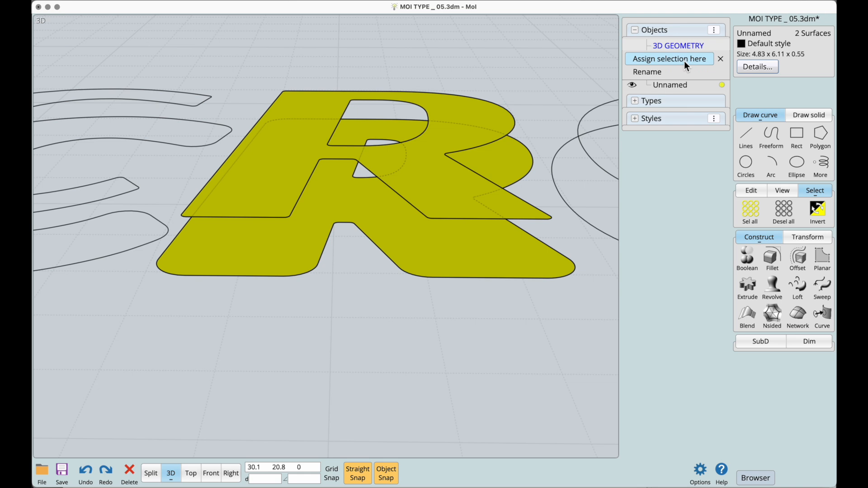
pyautogui.click(684, 60)
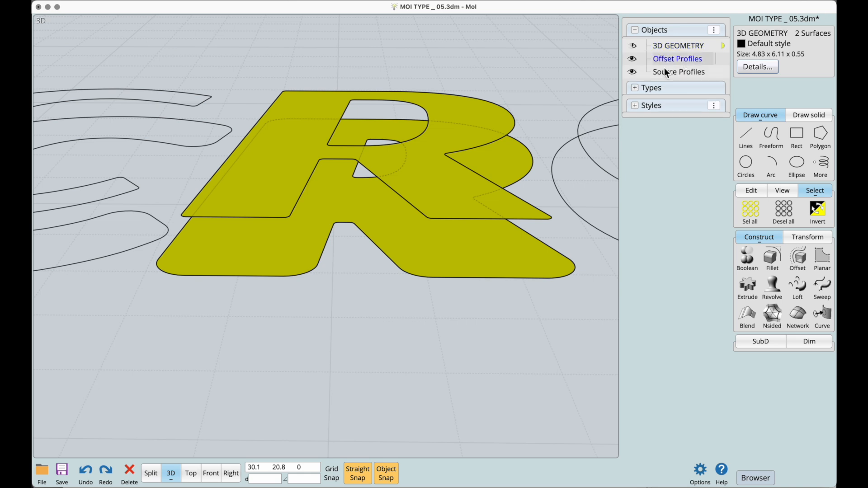
pyautogui.click(479, 75)
# Hide the Offset Profiles and Source Profiles curves and show all 3D GEOMETRY objects
pyautogui.moveTo(473, 86); pyautogui.dragTo(460, 145, button='right')
pyautogui.scroll(-2, 460, 144)
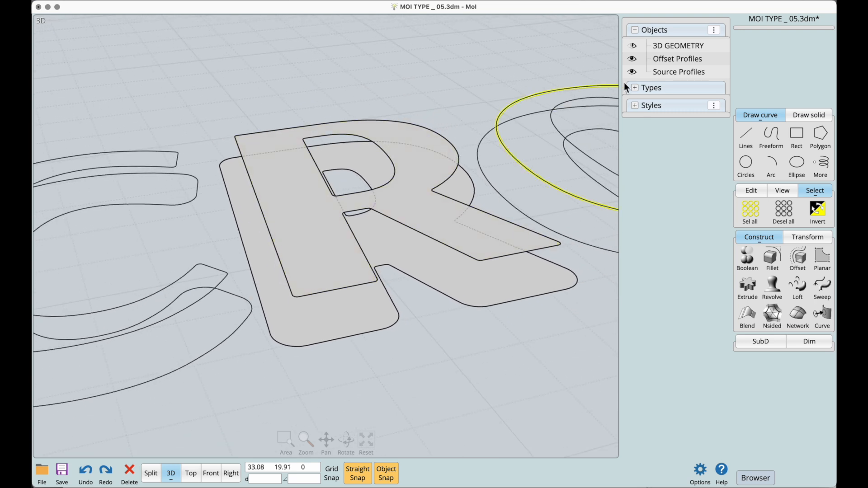
pyautogui.click(633, 59)
pyautogui.click(633, 72)
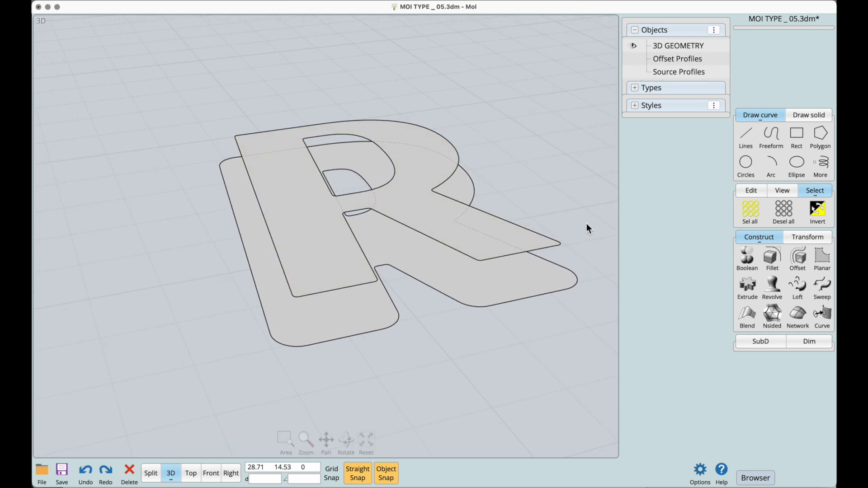
pyautogui.click(633, 46)
# Select the R's lofted walls and planar surfaces and join them into one object
pyautogui.moveTo(538, 112); pyautogui.dragTo(515, 128, button='right')
pyautogui.moveTo(120, 48); pyautogui.dragTo(562, 444)
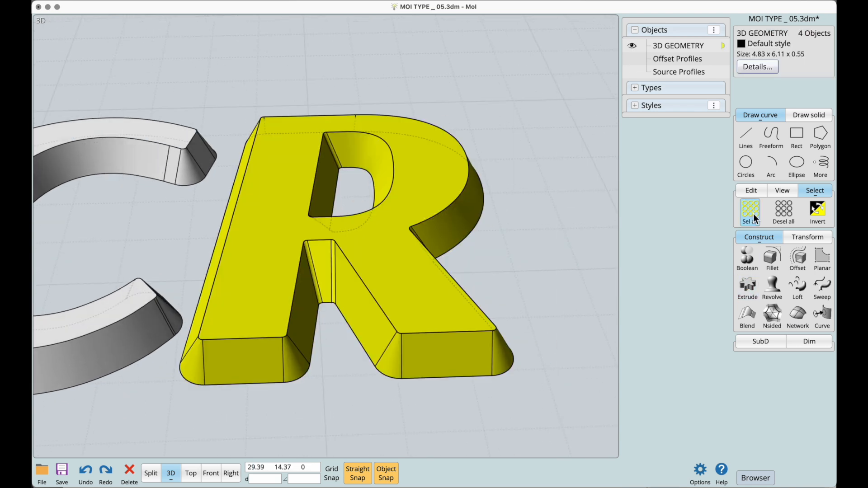
pyautogui.click(752, 192)
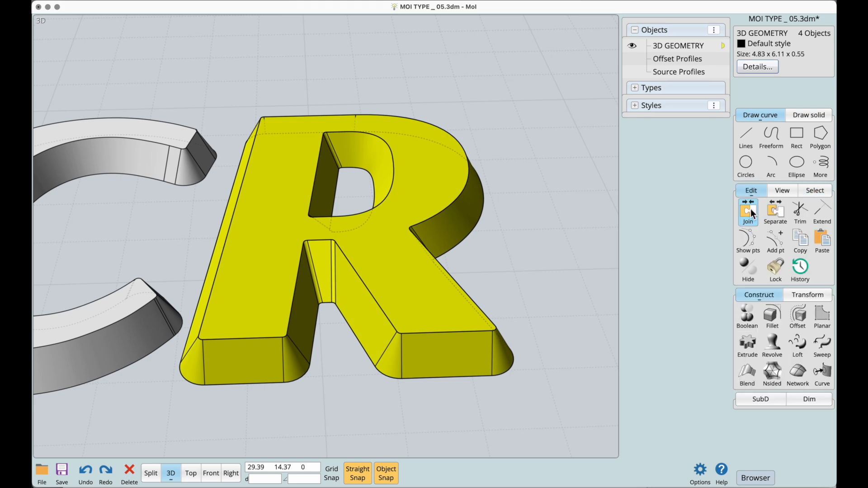
pyautogui.click(751, 210)
pyautogui.click(515, 241)
# Show both profile sets again and loft between the O's two counter curves with the Straight style and uncapped ends
pyautogui.moveTo(514, 241); pyautogui.dragTo(561, 204, button='right')
pyautogui.click(632, 59)
pyautogui.click(632, 71)
pyautogui.keyDown('shift'); pyautogui.moveTo(547, 151); pyautogui.dragTo(374, 223, button='right'); pyautogui.keyUp('shift')
pyautogui.click(497, 242)
pyautogui.click(520, 217)
pyautogui.click(797, 344)
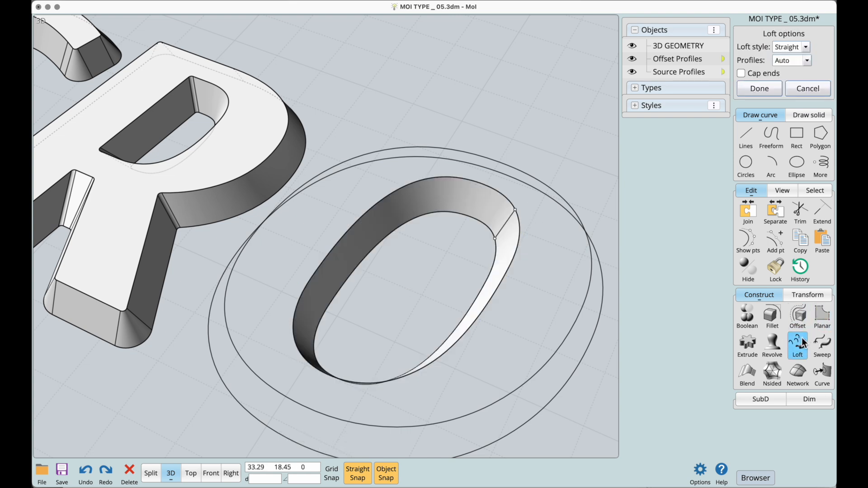
pyautogui.click(770, 92)
pyautogui.click(571, 122)
# Loft between the O's outer source and offset curves
pyautogui.click(587, 316)
pyautogui.click(593, 326)
pyautogui.click(798, 345)
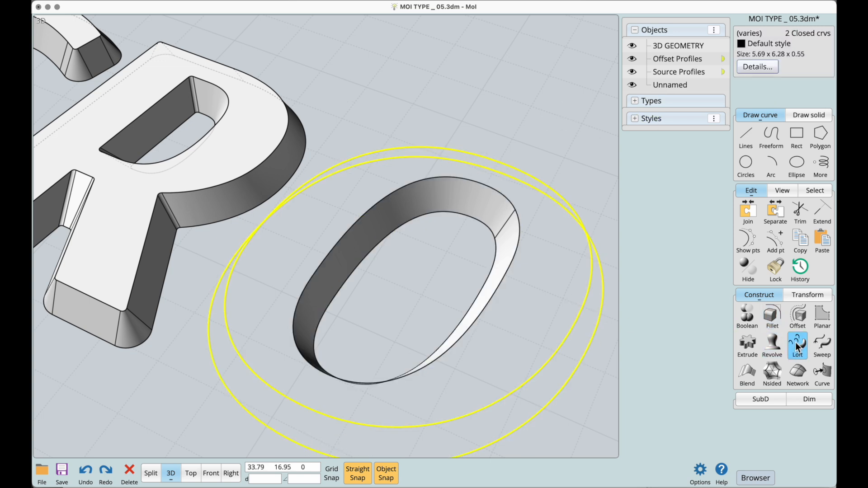
pyautogui.click(758, 88)
pyautogui.click(527, 81)
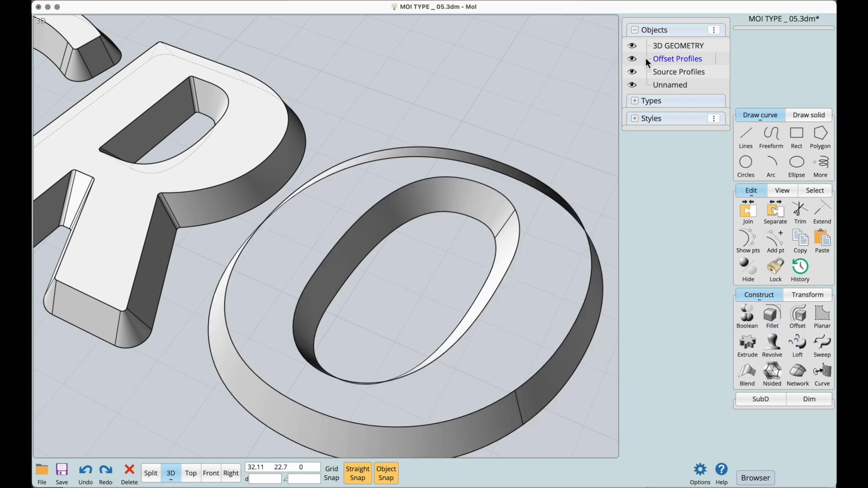
# Assign the O's inner and outer lofted surfaces to the 3D GEOMETRY object
pyautogui.click(497, 224)
pyautogui.click(484, 424)
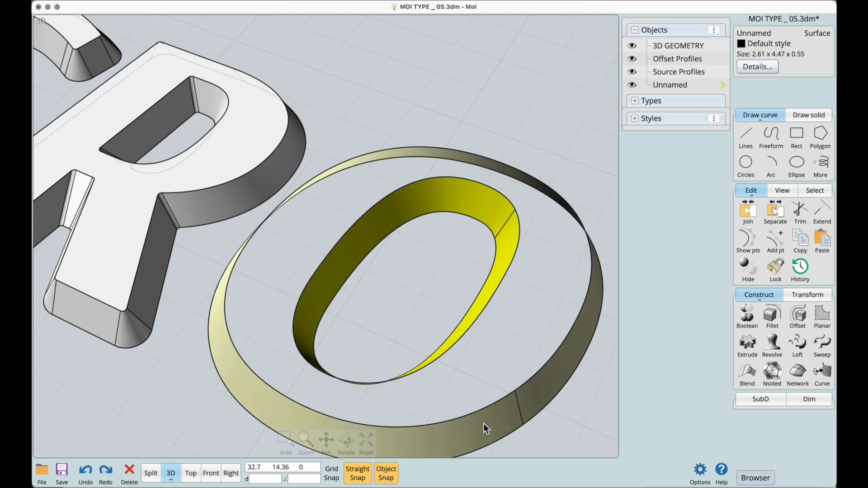
pyautogui.click(679, 44)
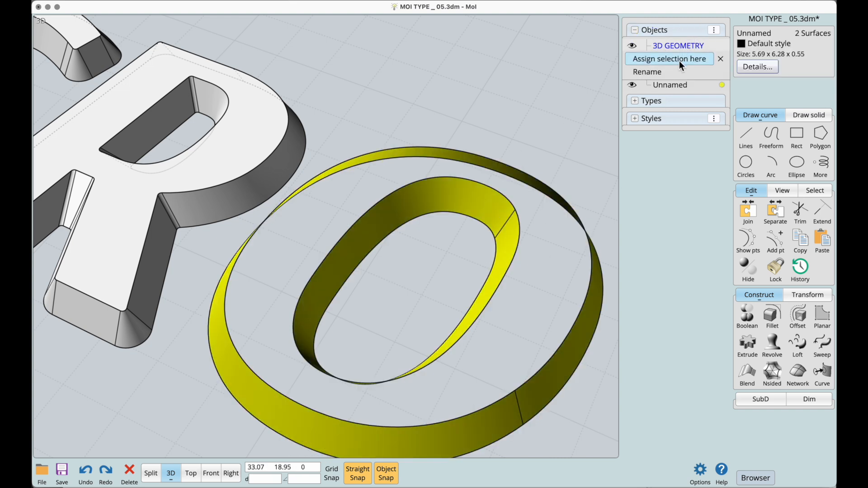
pyautogui.click(679, 60)
# Hide the 3D GEOMETRY objects and create a planar surface from the O's two source curves
pyautogui.click(632, 45)
pyautogui.click(519, 232)
pyautogui.click(560, 339)
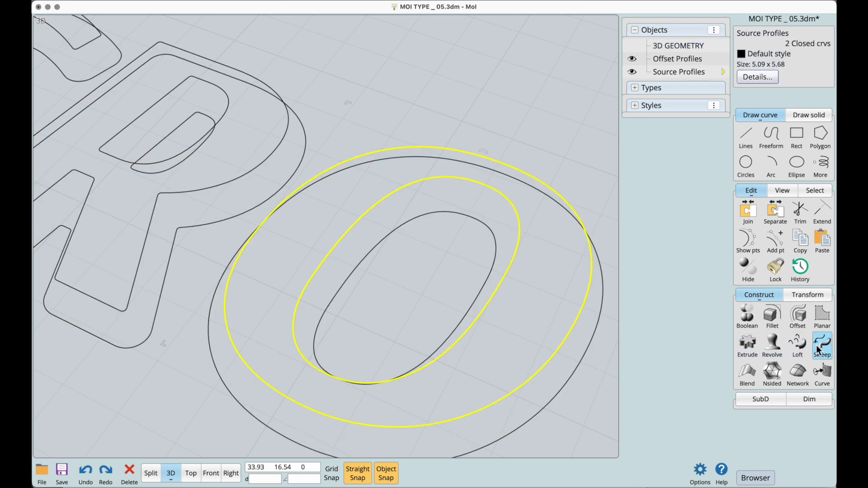
pyautogui.click(821, 327)
# Create a planar surface from the O's outer and counter offset curves
pyautogui.click(479, 292)
pyautogui.click(569, 375)
pyautogui.click(822, 314)
pyautogui.click(578, 149)
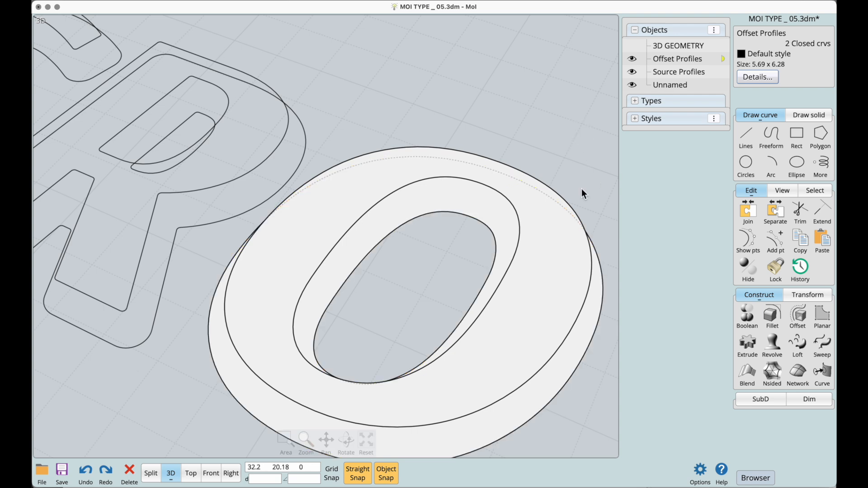
# Select the O's two planar surfaces and assign them to the 3D GEOMETRY object
pyautogui.click(527, 398)
pyautogui.click(524, 410)
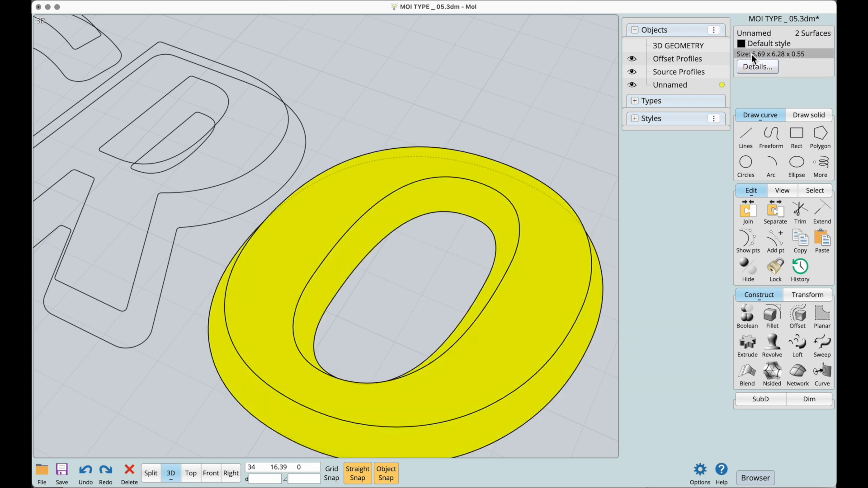
pyautogui.click(668, 48)
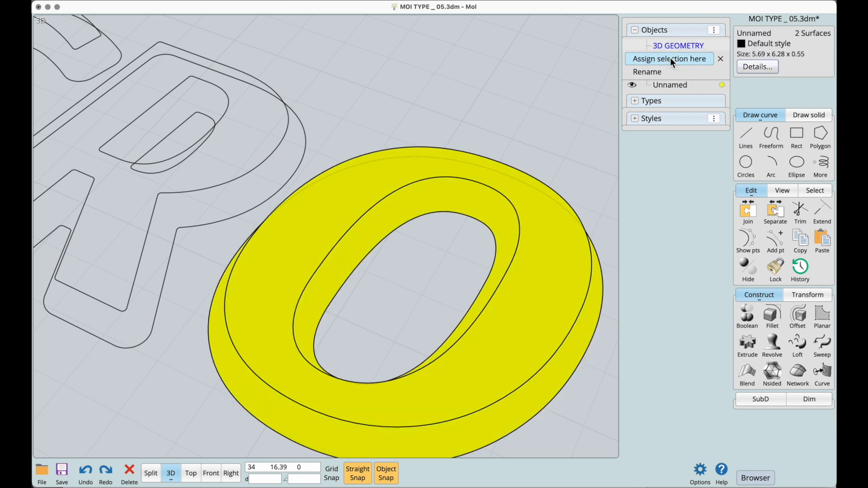
pyautogui.click(670, 58)
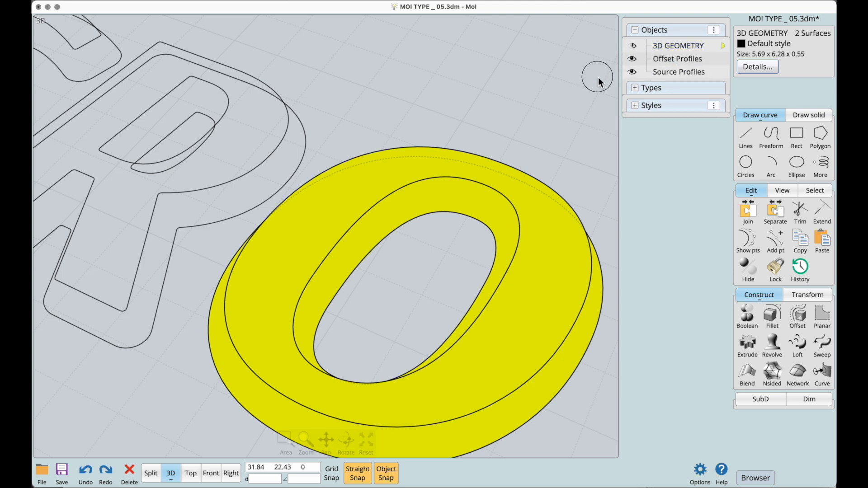
pyautogui.click(589, 70)
# Hide both sets of profile curves and show all 3D GEOMETRY objects, including the O's lofted walls
pyautogui.click(635, 59)
pyautogui.click(636, 71)
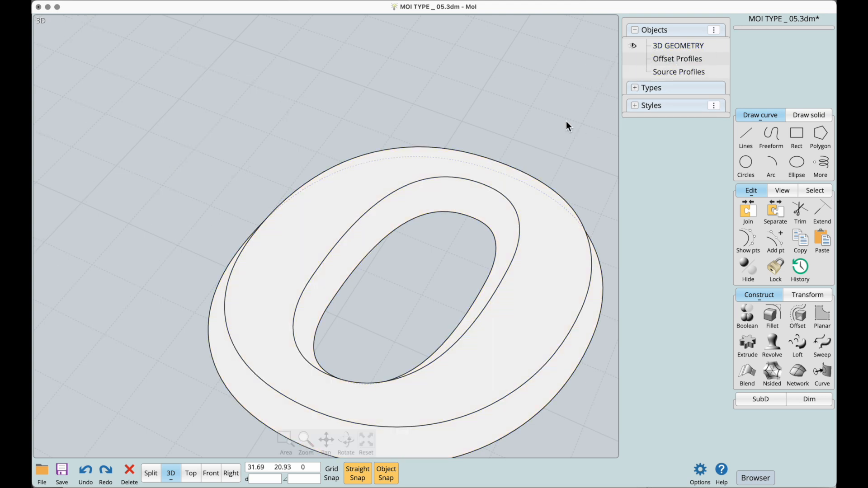
pyautogui.click(633, 45)
pyautogui.click(541, 183)
# Select the O's four surfaces and join them into one object
pyautogui.scroll(-3, 542, 183)
pyautogui.moveTo(511, 210); pyautogui.dragTo(538, 199, button='right')
pyautogui.moveTo(292, 63); pyautogui.dragTo(602, 386)
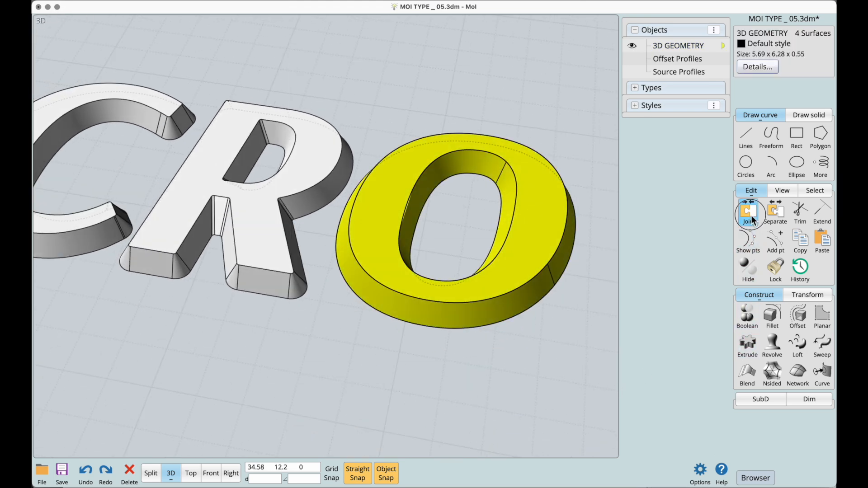
pyautogui.click(560, 362)
# Close the open M and I lofts with planar caps and check both letters' object types
pyautogui.moveTo(498, 335); pyautogui.dragTo(394, 329, button='right')
pyautogui.moveTo(337, 339); pyautogui.dragTo(543, 198, button='middle')
pyautogui.moveTo(372, 289); pyautogui.dragTo(485, 213, button='middle')
pyautogui.moveTo(485, 213); pyautogui.dragTo(467, 198, button='right')
pyautogui.moveTo(452, 200); pyautogui.dragTo(524, 228, button='middle')
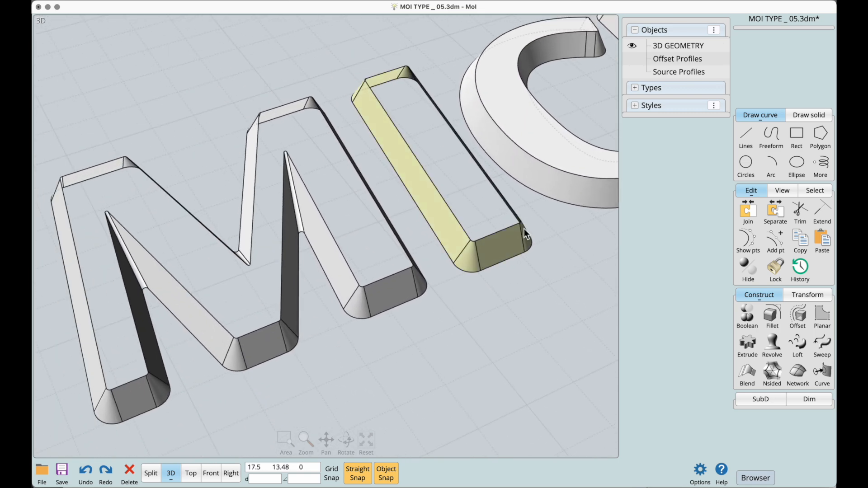
pyautogui.click(392, 276)
pyautogui.scroll(3, 466, 229)
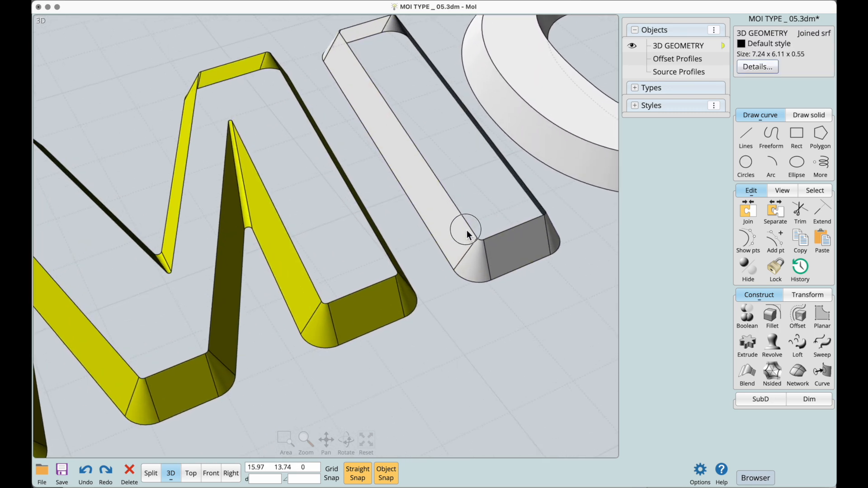
pyautogui.click(509, 250)
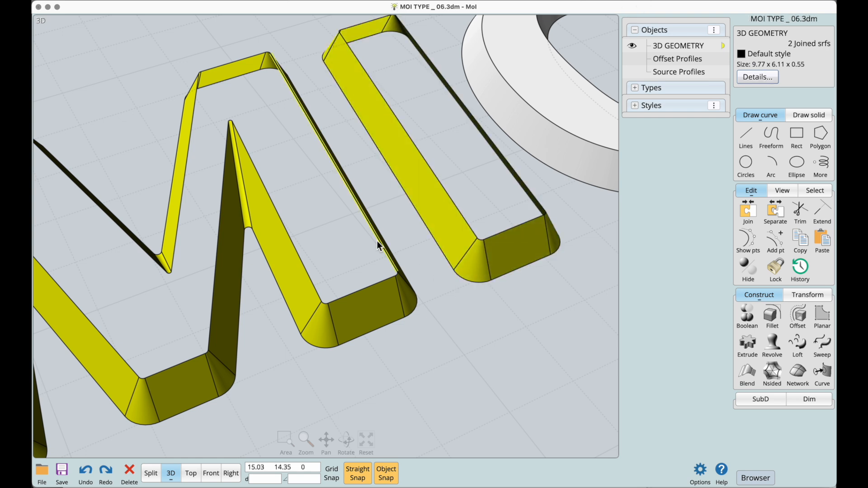
pyautogui.click(823, 319)
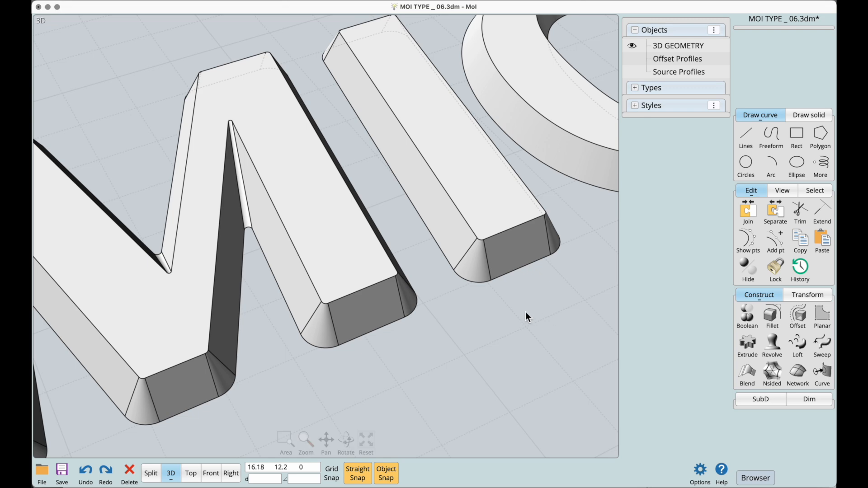
pyautogui.click(357, 264)
pyautogui.click(482, 221)
pyautogui.moveTo(461, 323); pyautogui.dragTo(455, 395, button='right')
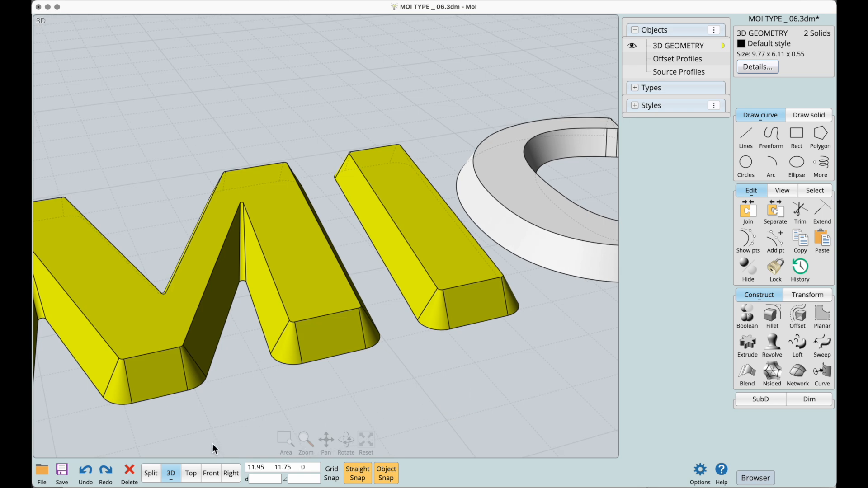
# Switch to the Top view of the lettering and save the model incrementally as MOI TYPE _ 07.3dm
pyautogui.click(191, 473)
pyautogui.click(477, 265)
pyautogui.scroll(-3, 477, 266)
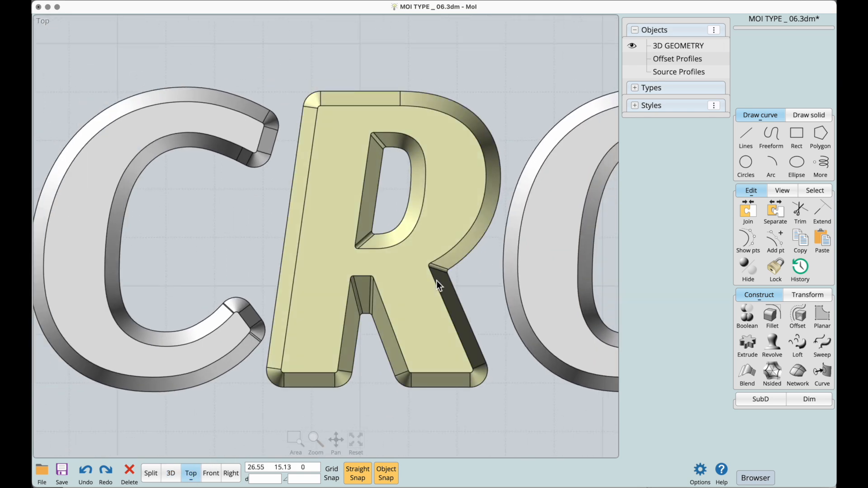
pyautogui.scroll(-3, 458, 273)
pyautogui.moveTo(316, 292); pyautogui.dragTo(497, 293, button='right')
pyautogui.moveTo(395, 292); pyautogui.dragTo(528, 293, button='right')
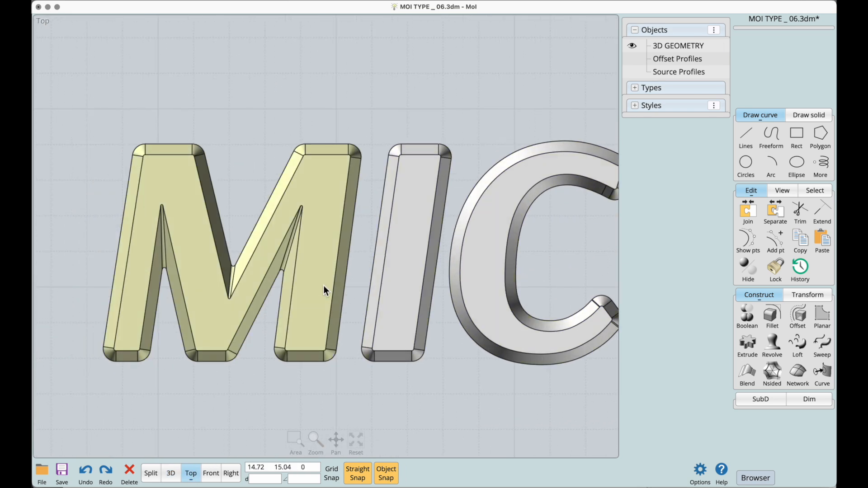
pyautogui.scroll(5, 330, 288)
pyautogui.moveTo(359, 267); pyautogui.dragTo(394, 248, button='right')
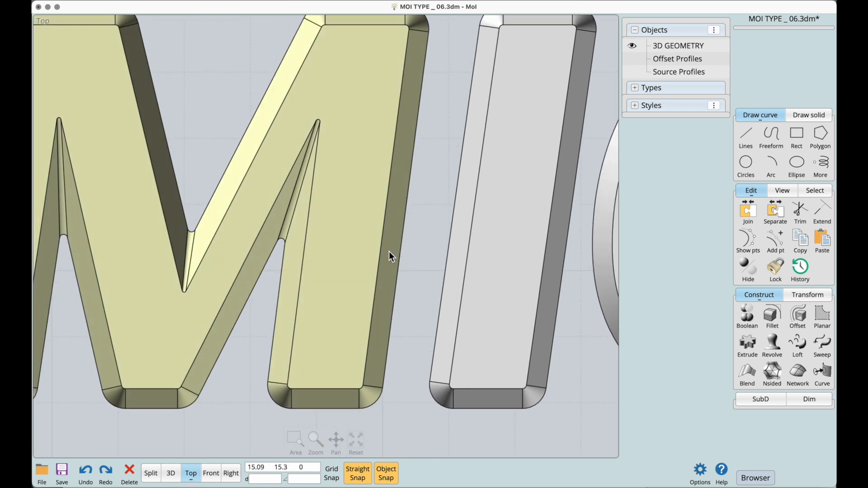
pyautogui.hotkey('ctrl', 'shift', 's')
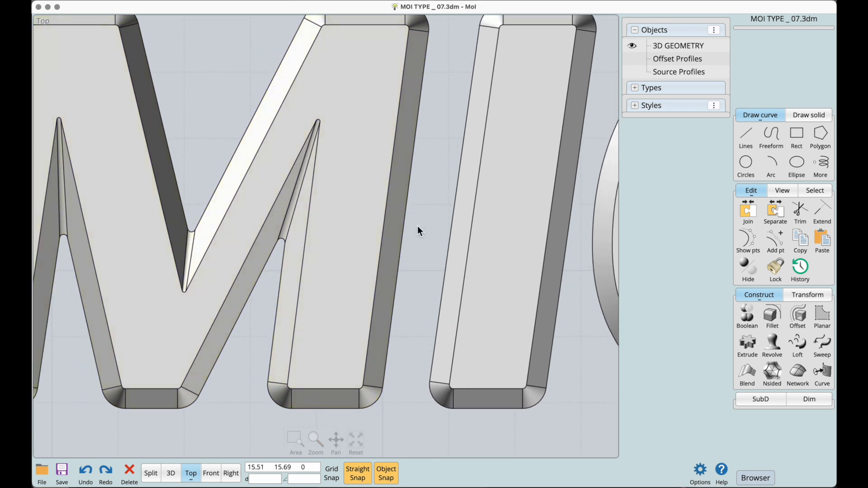
# Fillet the edges of the I's top face with a 0.06 radius, circular shape and the ACIS library
pyautogui.moveTo(417, 226); pyautogui.dragTo(493, 257, button='right')
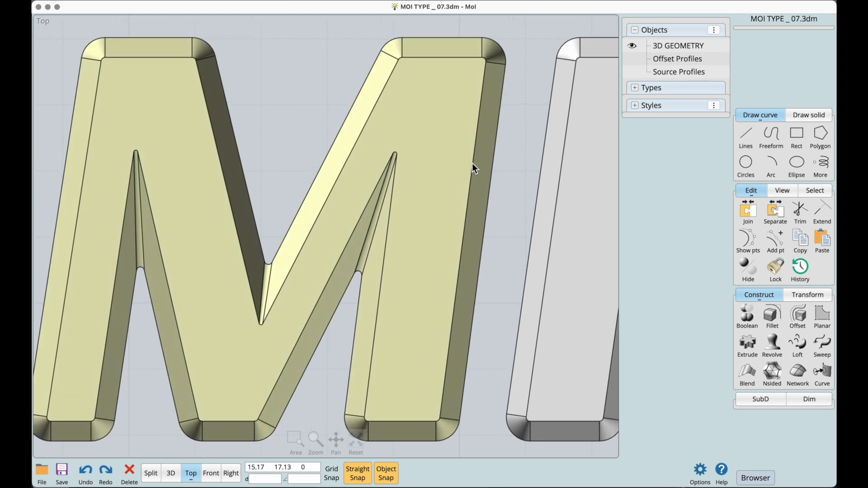
pyautogui.moveTo(471, 164); pyautogui.dragTo(343, 183, button='right')
pyautogui.click(438, 174)
pyautogui.click(438, 174)
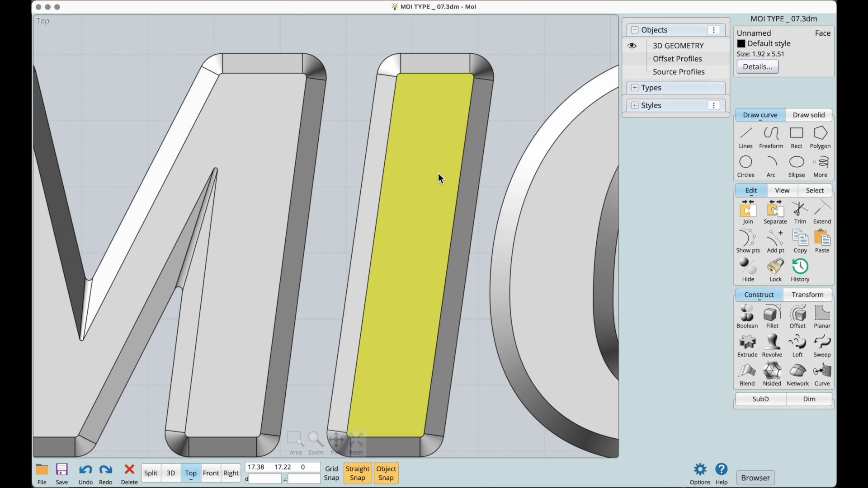
pyautogui.click(772, 316)
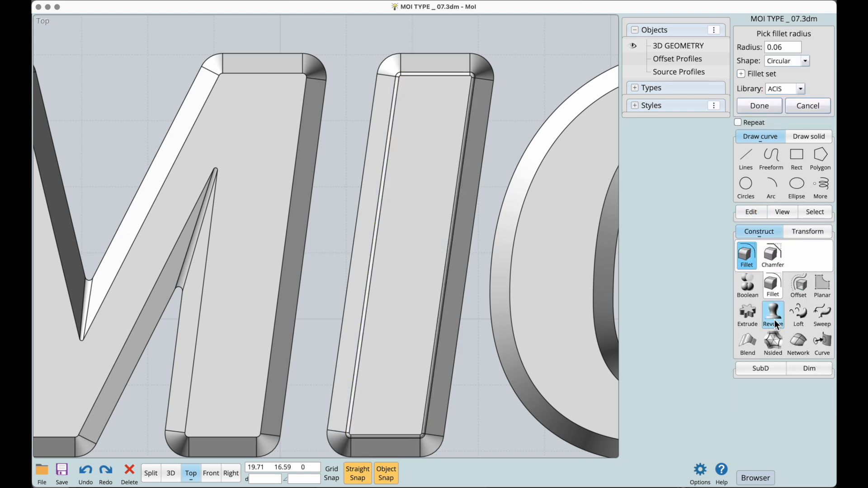
pyautogui.click(801, 88)
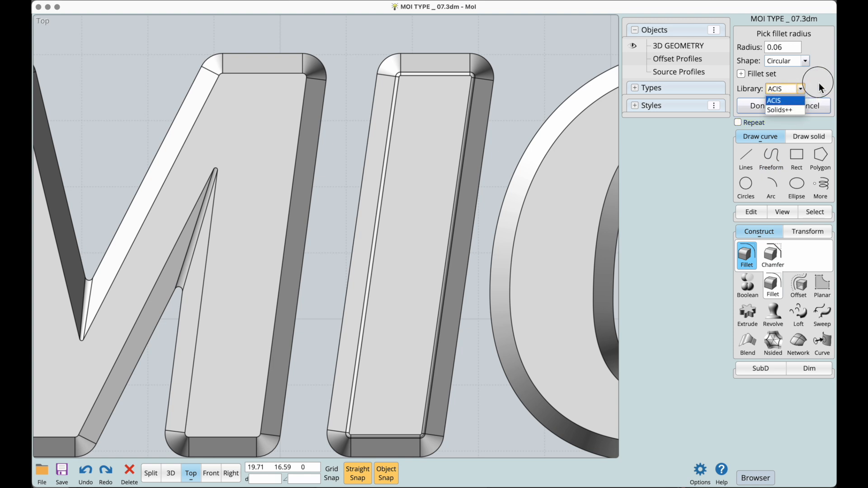
pyautogui.click(819, 84)
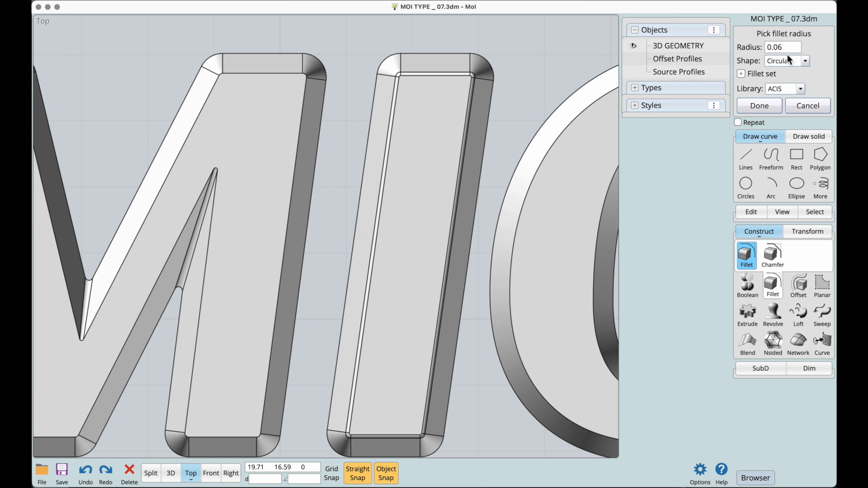
pyautogui.click(763, 105)
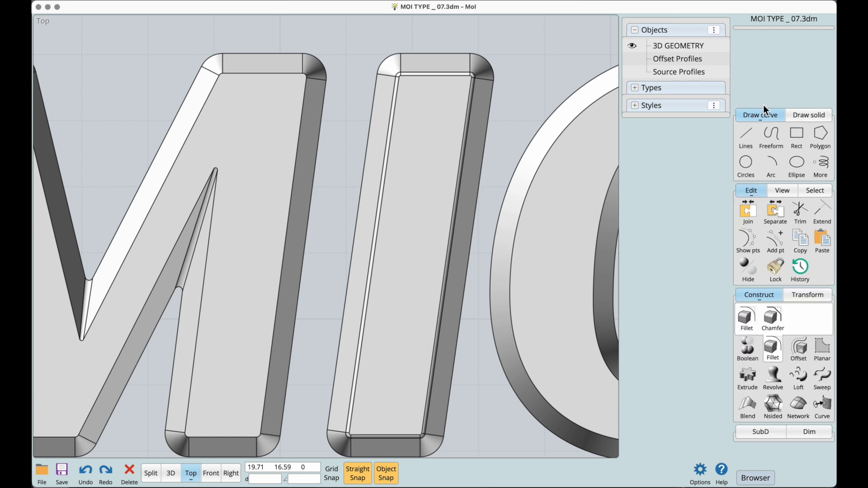
# Fillet the edges of the M's top face with a 0.06 circular radius
pyautogui.keyDown('ctrl'); pyautogui.keyDown('shift'); pyautogui.click(286, 119); pyautogui.keyUp('shift'); pyautogui.keyUp('ctrl')
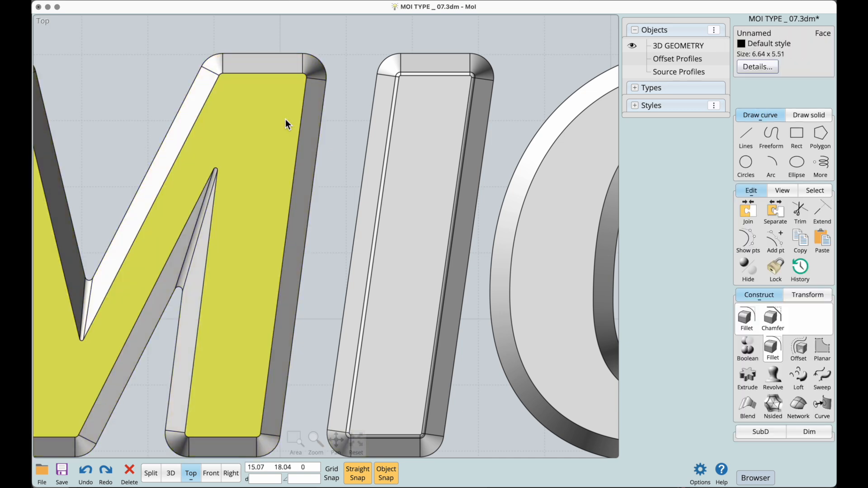
pyautogui.moveTo(242, 154); pyautogui.dragTo(449, 145, button='right')
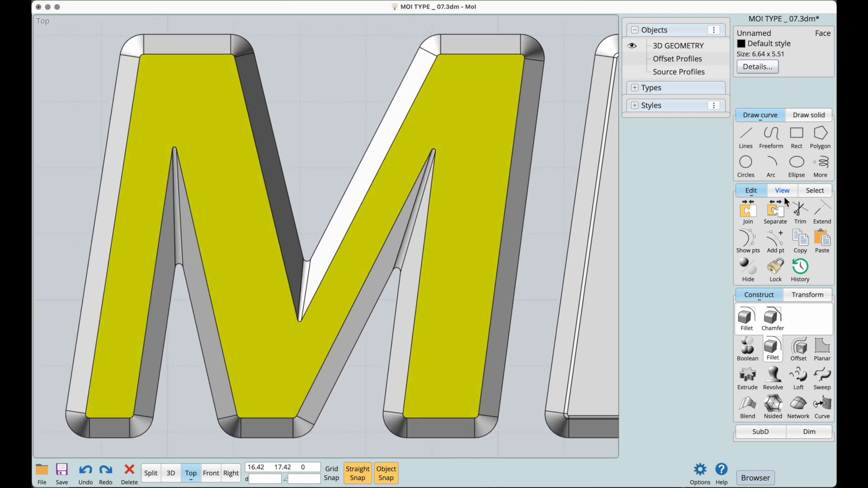
pyautogui.click(745, 317)
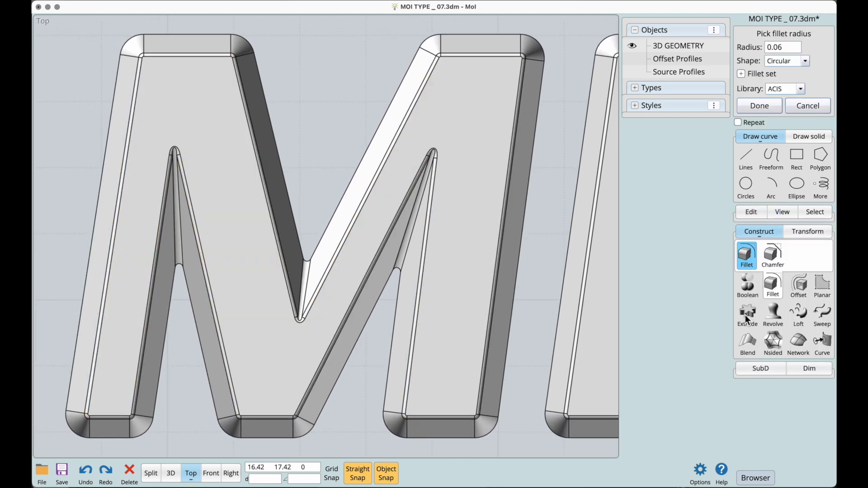
pyautogui.click(769, 107)
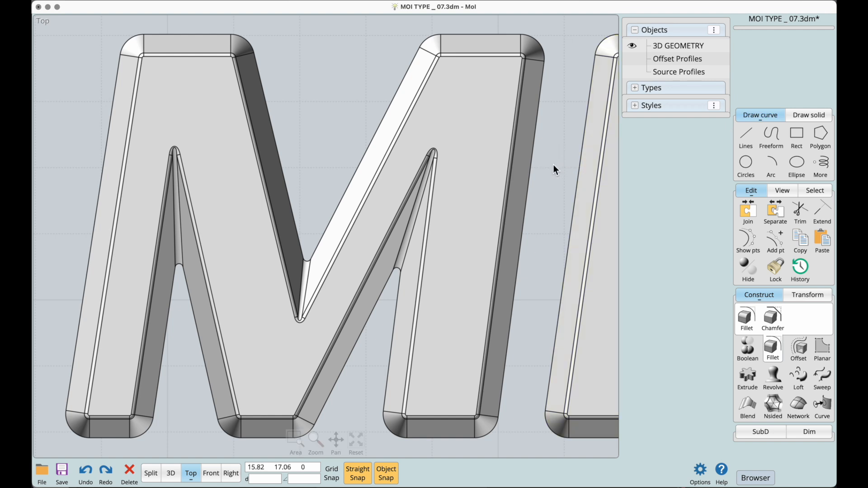
# Fillet the edges of the C's top face with a 0.06 circular radius, checking the corners at the lower end
pyautogui.moveTo(552, 164); pyautogui.dragTo(359, 165, button='middle')
pyautogui.moveTo(514, 170); pyautogui.dragTo(214, 182, button='middle')
pyautogui.click(300, 170)
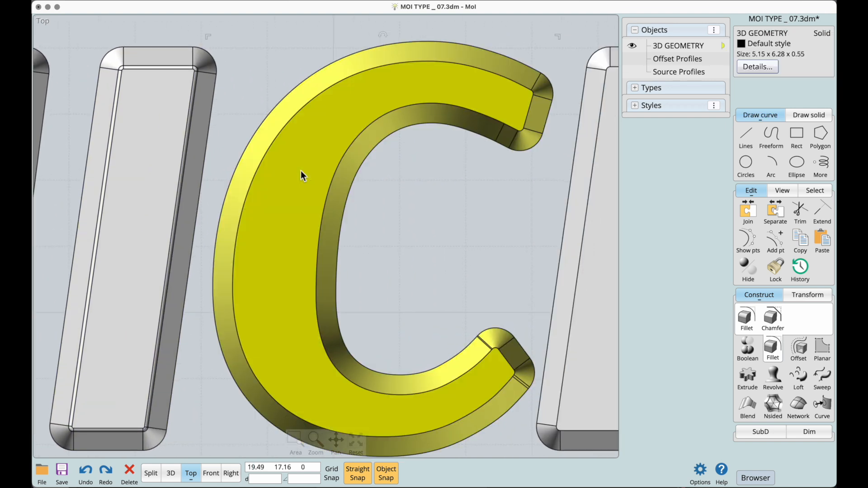
pyautogui.click(300, 170)
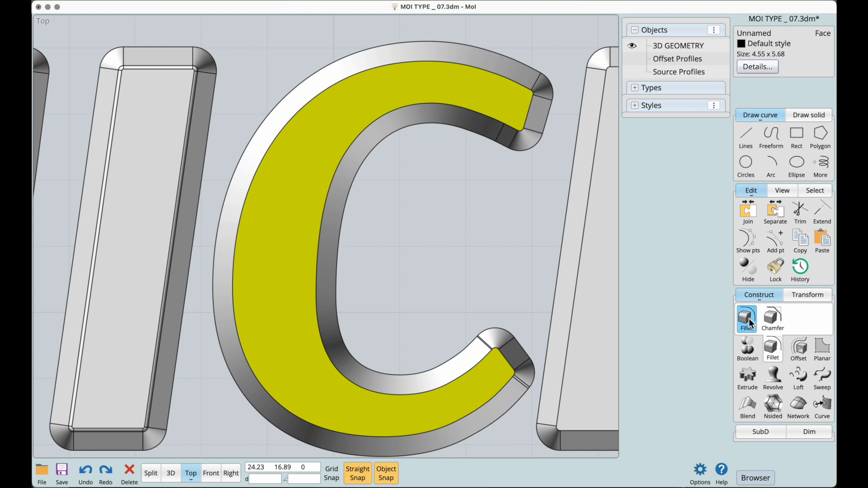
pyautogui.click(749, 319)
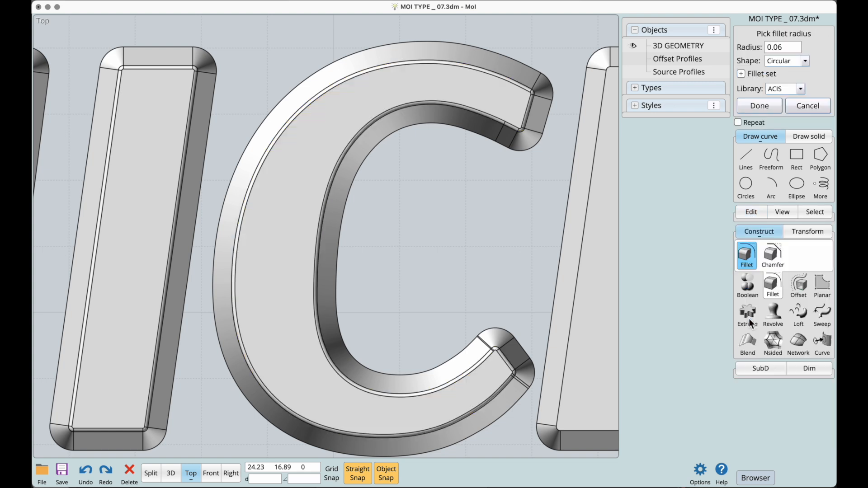
pyautogui.scroll(6, 497, 357)
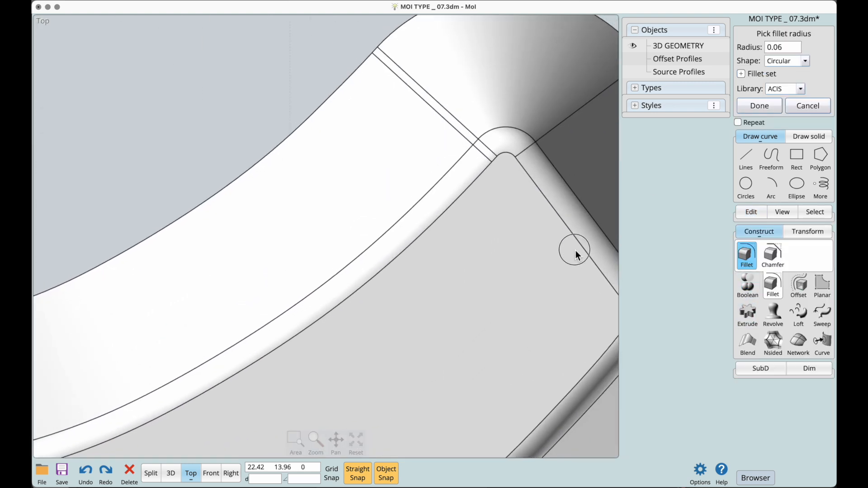
pyautogui.scroll(-8, 575, 254)
pyautogui.scroll(-1, 448, 388)
pyautogui.moveTo(478, 343); pyautogui.dragTo(411, 343, button='right')
pyautogui.click(750, 107)
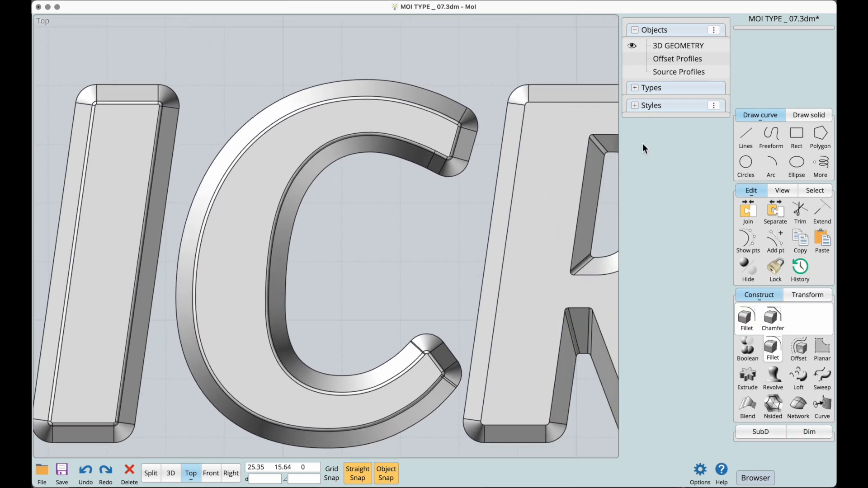
# Fillet the outer and inner edges of the R's top face with a 0.06 circular radius
pyautogui.moveTo(451, 224); pyautogui.dragTo(294, 260, button='right')
pyautogui.click(356, 237)
pyautogui.click(368, 235)
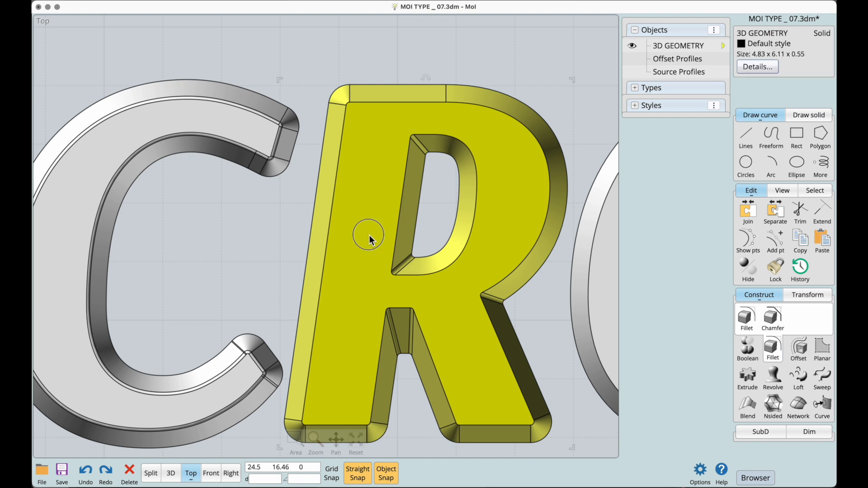
pyautogui.click(369, 235)
pyautogui.click(748, 325)
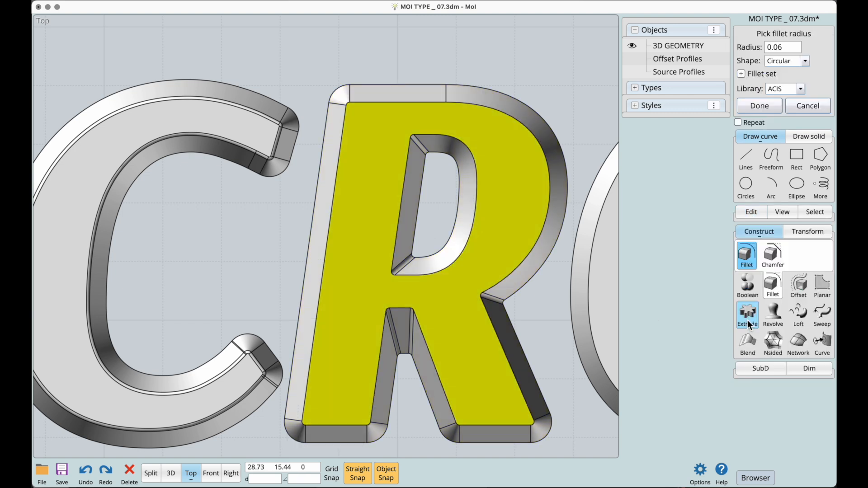
pyautogui.scroll(2, 482, 322)
pyautogui.scroll(2, 482, 322)
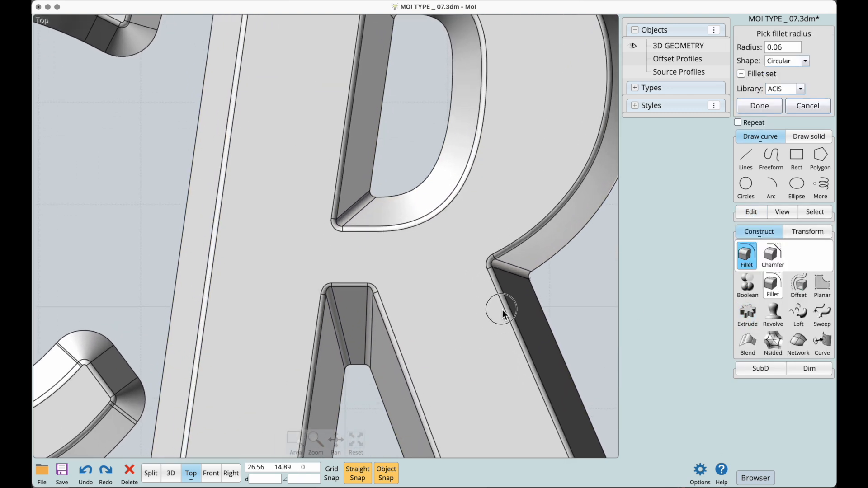
pyautogui.click(760, 106)
# Fillet the outer and inner edges of the O's top face with a 0.06 circular radius
pyautogui.moveTo(587, 230); pyautogui.dragTo(220, 236, button='right')
pyautogui.click(405, 259)
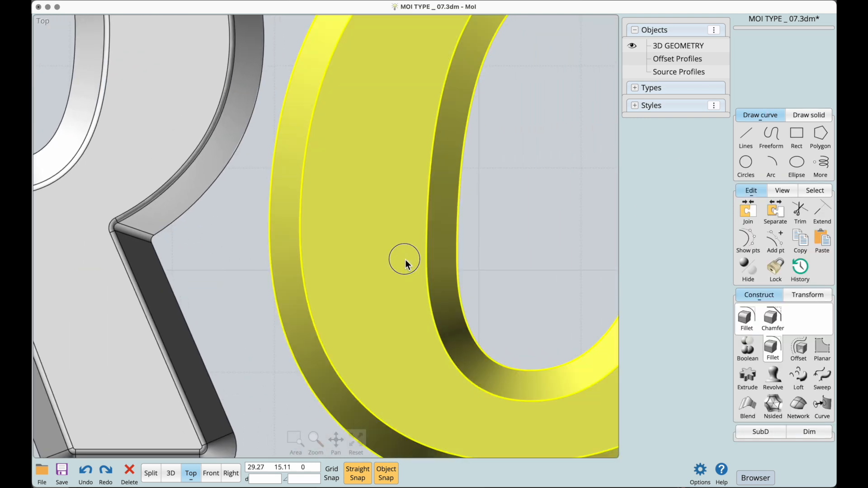
pyautogui.click(397, 259)
pyautogui.scroll(-3, 413, 253)
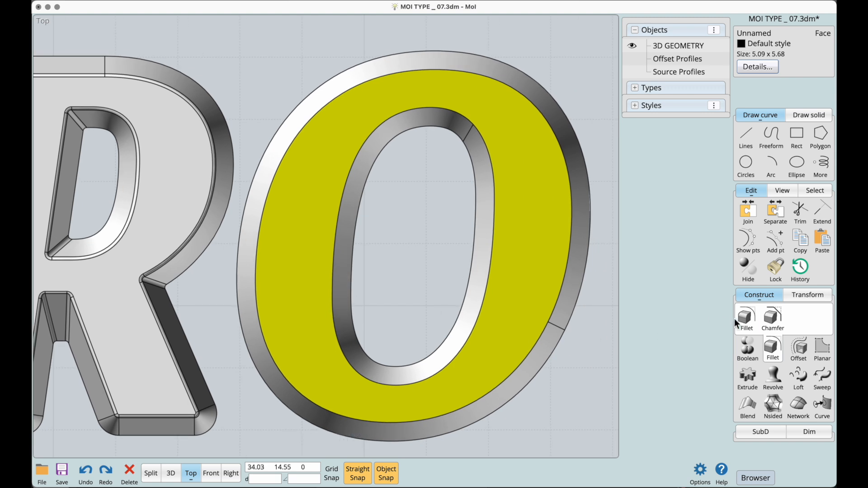
pyautogui.click(747, 315)
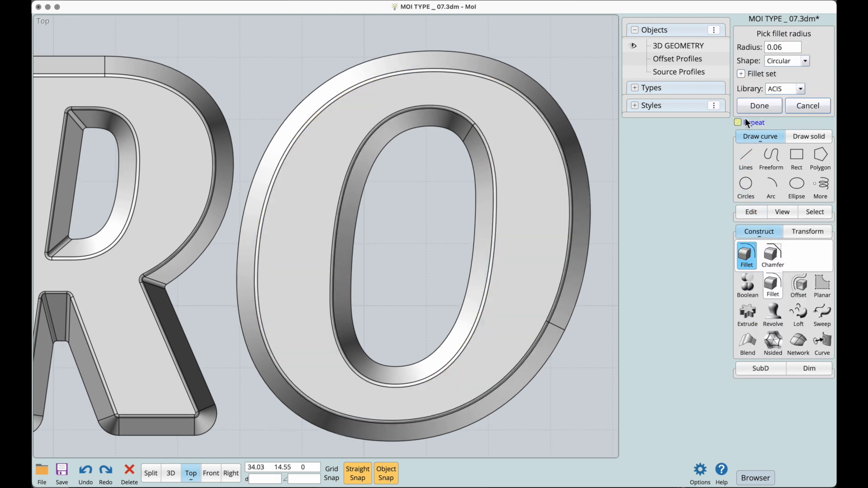
pyautogui.click(748, 111)
# Examine the filleted edges across the MICRO lettering in the Top view and in the 3D view
pyautogui.scroll(-3, 495, 278)
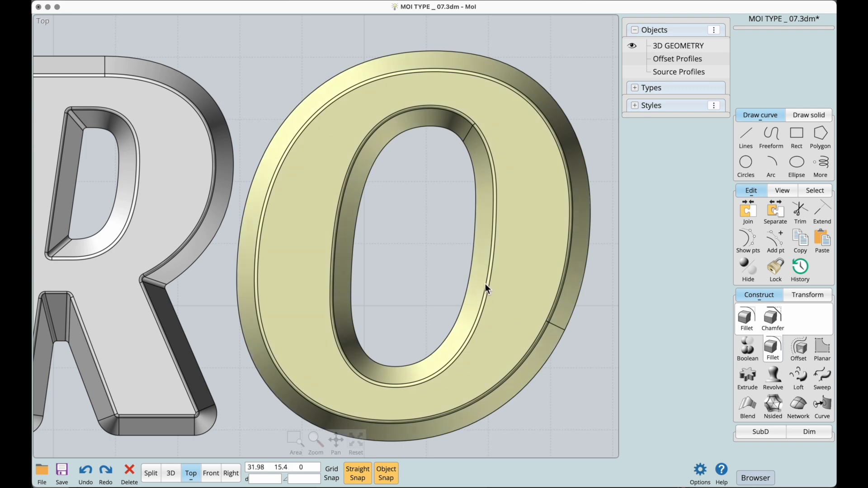
pyautogui.scroll(-2, 398, 340)
pyautogui.moveTo(218, 345); pyautogui.dragTo(400, 328, button='right')
pyautogui.moveTo(307, 327); pyautogui.dragTo(499, 327, button='right')
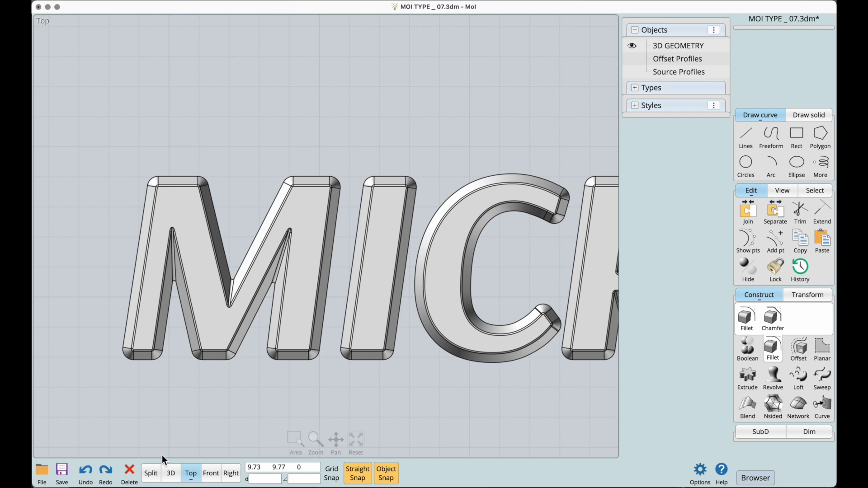
pyautogui.click(170, 472)
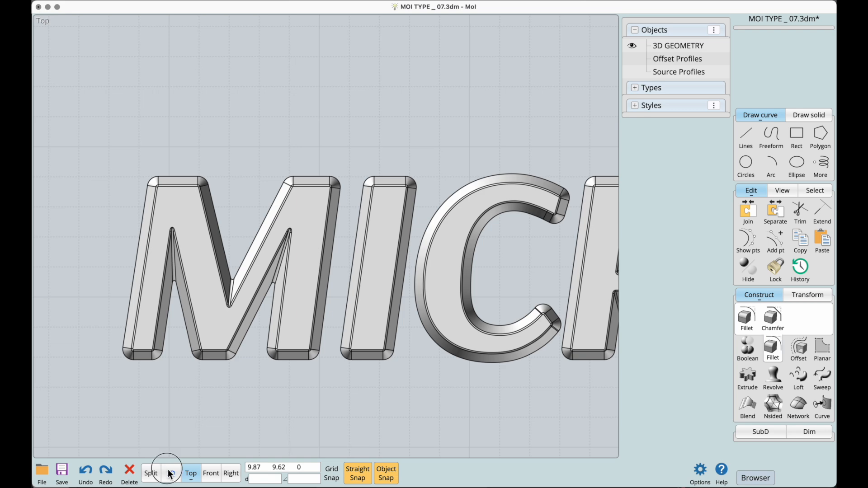
pyautogui.scroll(-3, 281, 357)
pyautogui.moveTo(281, 357); pyautogui.dragTo(283, 358, button='right')
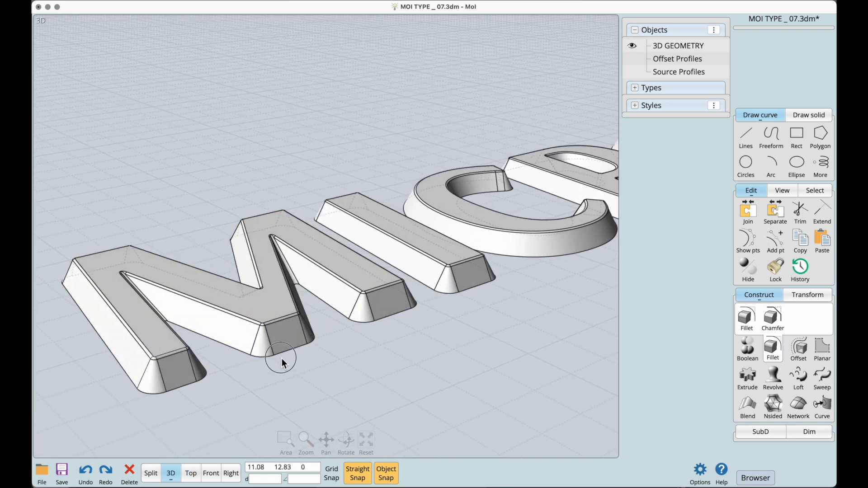
pyautogui.moveTo(284, 358); pyautogui.dragTo(237, 378, button='middle')
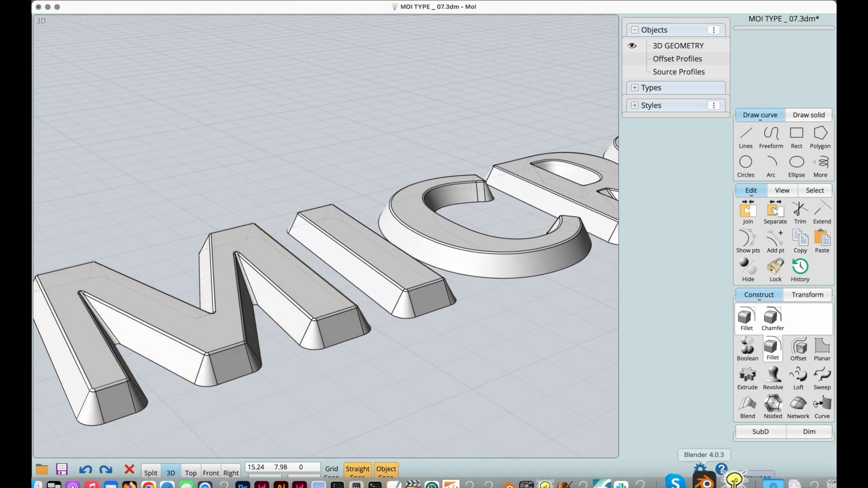
# Switch to Blender to examine the Deformed MICRO lettering from another angle, and return to MoI
pyautogui.click(707, 480)
pyautogui.moveTo(183, 237); pyautogui.dragTo(186, 178, button='middle')
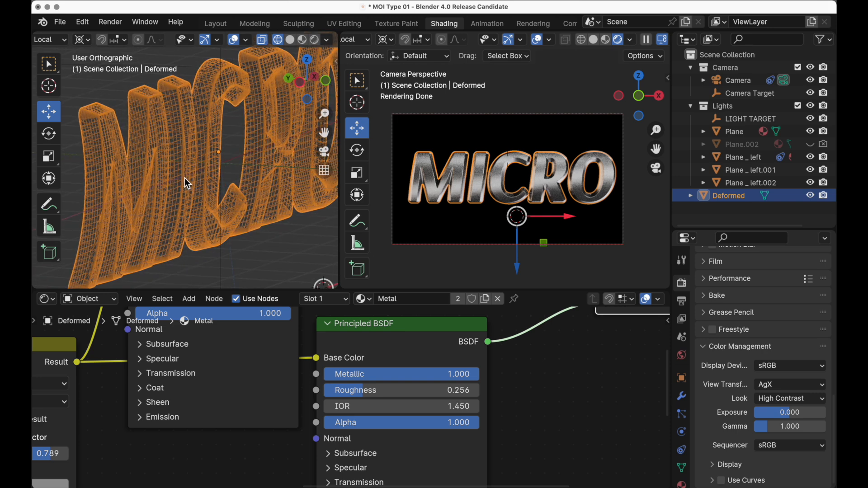
pyautogui.moveTo(600, 487)
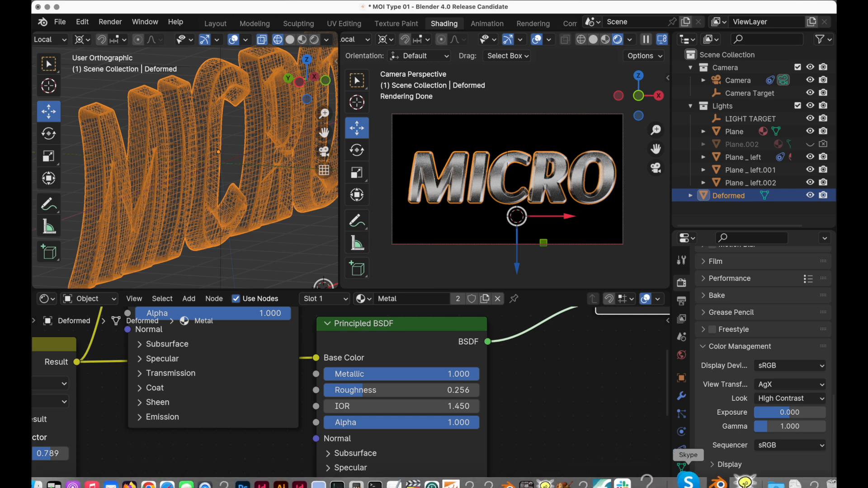
pyautogui.click(728, 480)
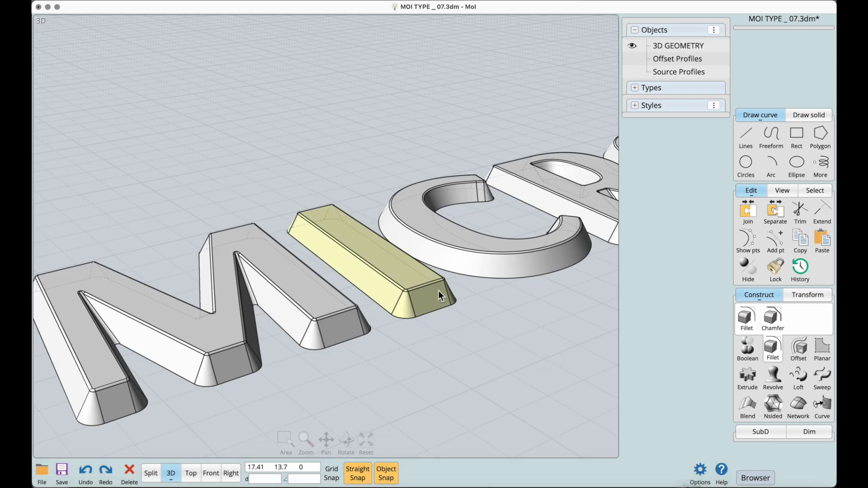
# Draw a vertical line about 6.59 long just left of the M in the Top view, spanning slightly more than the letter's height
pyautogui.moveTo(362, 390)
pyautogui.mouseDown(button='right')
pyautogui.moveTo(387, 380)
pyautogui.moveTo(374, 374)
pyautogui.moveTo(382, 378)
pyautogui.moveTo(368, 382)
pyautogui.mouseUp(button='right')
pyautogui.scroll(2, 385, 378)
pyautogui.scroll(-5, 339, 259)
pyautogui.moveTo(339, 260); pyautogui.dragTo(309, 289, button='right')
pyautogui.moveTo(310, 289); pyautogui.dragTo(294, 297, button='middle')
pyautogui.moveTo(294, 297); pyautogui.dragTo(275, 313, button='right')
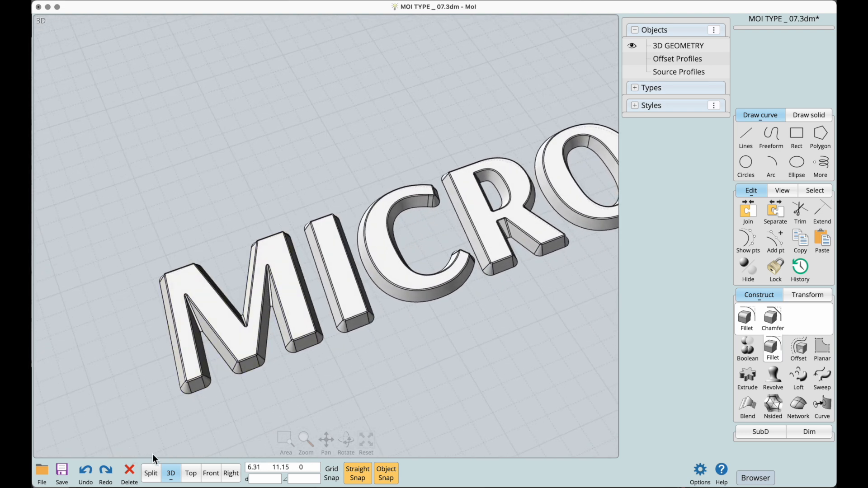
pyautogui.click(192, 472)
pyautogui.moveTo(209, 406); pyautogui.dragTo(385, 401, button='right')
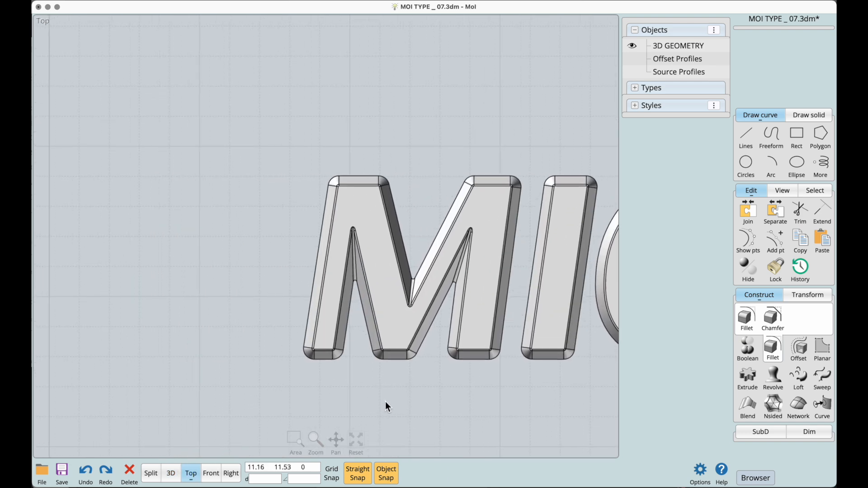
pyautogui.click(753, 136)
pyautogui.click(289, 170)
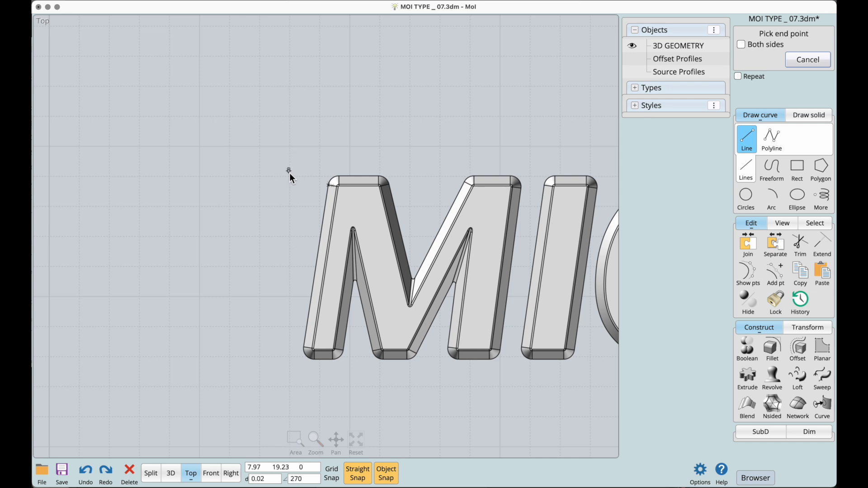
pyautogui.click(288, 366)
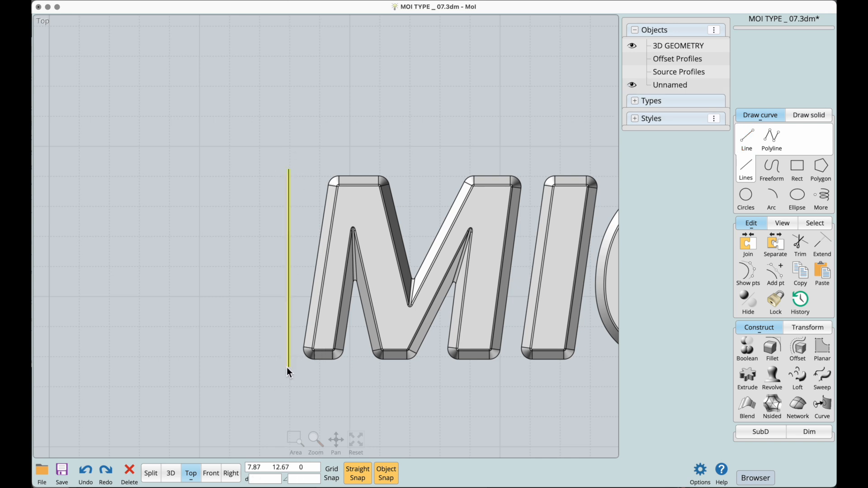
# Assign the object name DEFORM PROFILES to the vertical line beside the M
pyautogui.moveTo(340, 377); pyautogui.dragTo(307, 382, button='right')
pyautogui.click(256, 290)
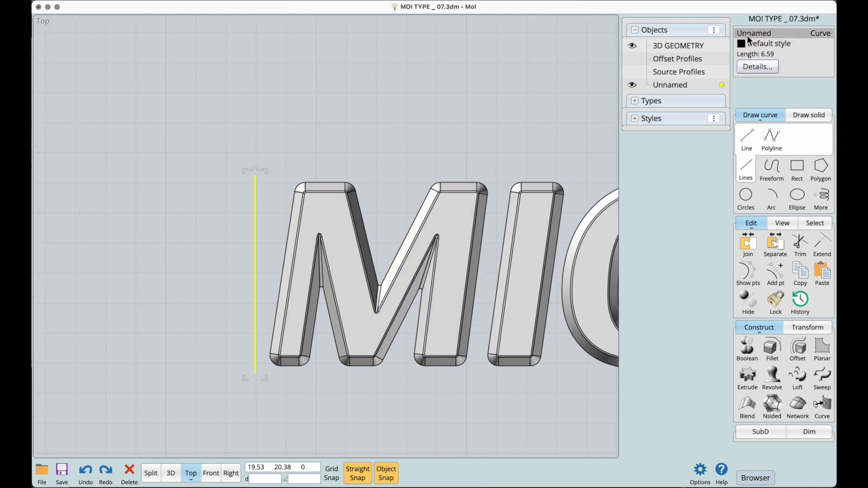
pyautogui.click(746, 34)
pyautogui.write('DEFORM PROFILES')
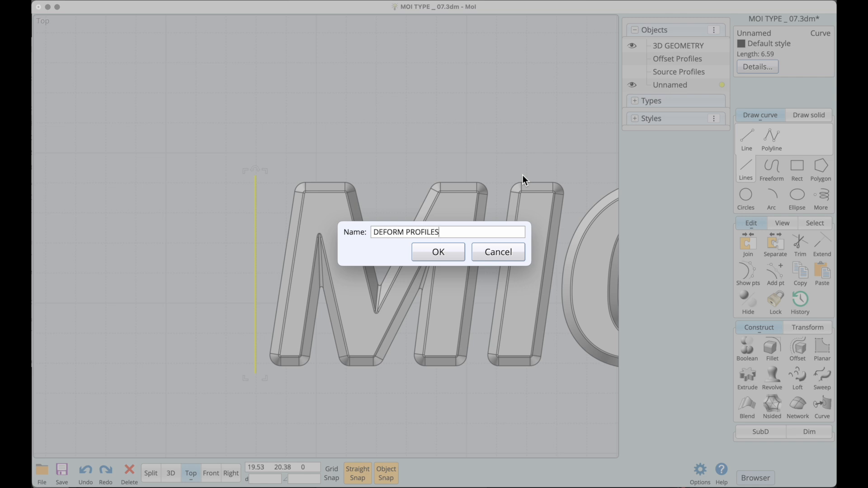
pyautogui.click(424, 253)
pyautogui.click(527, 152)
# Hide the 3D GEOMETRY objects and show the deform line alone, close up, in the 3D view
pyautogui.moveTo(346, 297); pyautogui.dragTo(299, 325, button='middle')
pyautogui.click(635, 47)
pyautogui.scroll(-4, 513, 131)
pyautogui.moveTo(497, 145); pyautogui.dragTo(400, 182, button='middle')
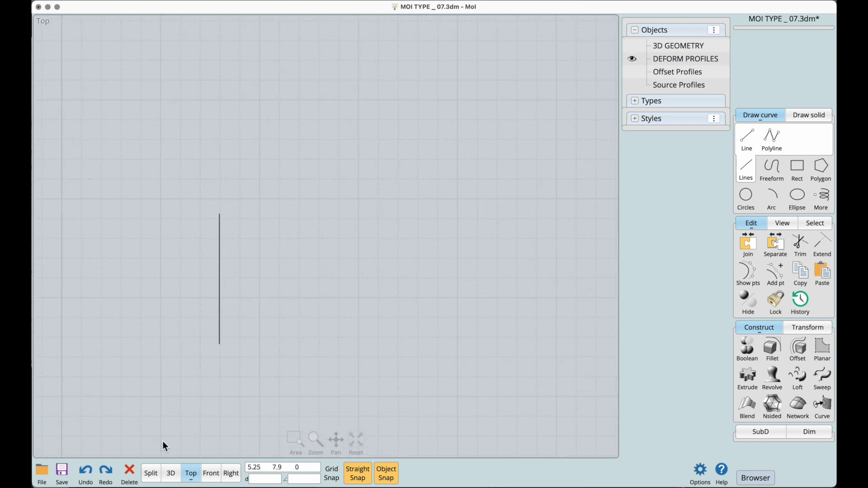
pyautogui.click(171, 473)
pyautogui.moveTo(230, 415); pyautogui.dragTo(296, 307, button='right')
pyautogui.scroll(4, 322, 286)
pyautogui.moveTo(296, 308); pyautogui.dragTo(311, 319, button='middle')
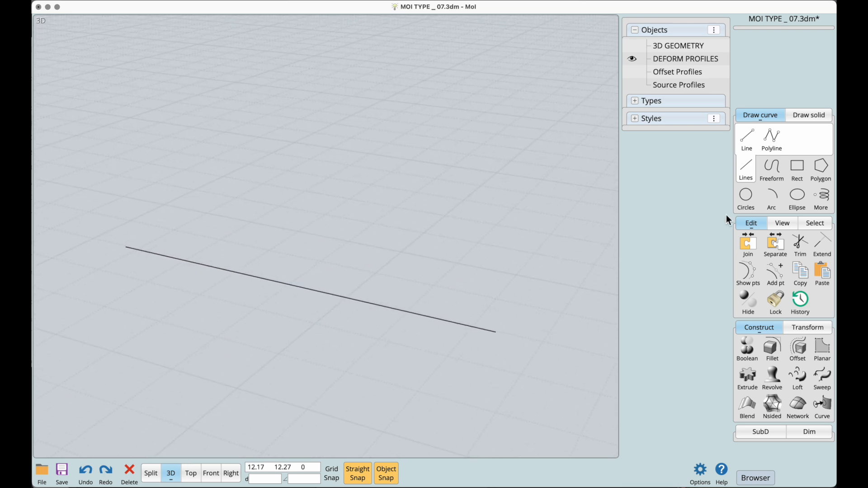
# Draw a three-point control-point curve over the line, from its near endpoint through its middle to the far endpoint
pyautogui.click(765, 169)
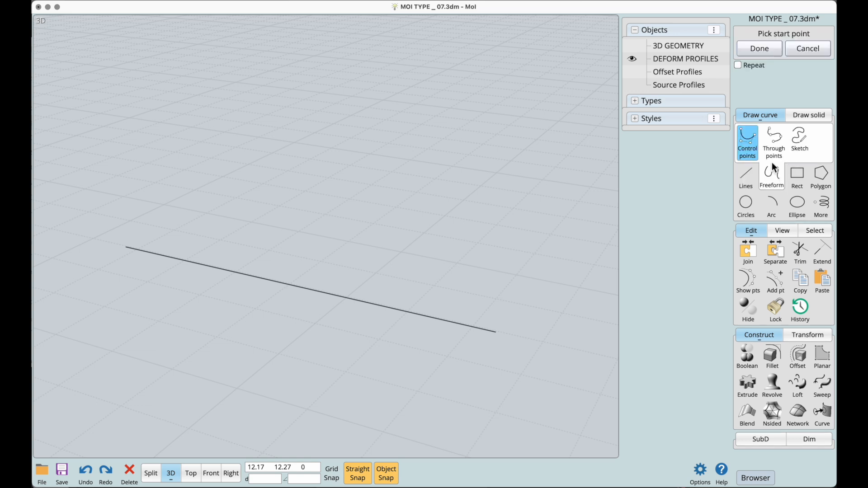
pyautogui.click(497, 332)
pyautogui.click(292, 285)
pyautogui.click(126, 246)
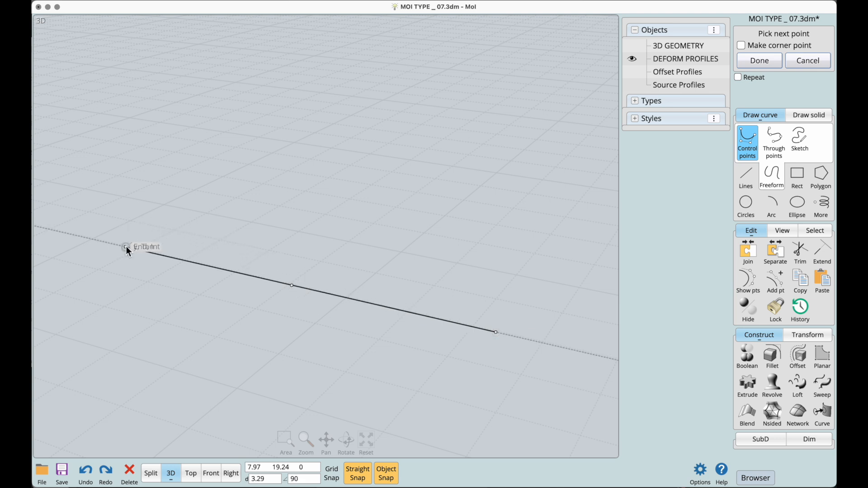
pyautogui.rightClick(126, 246)
pyautogui.press('Escape')
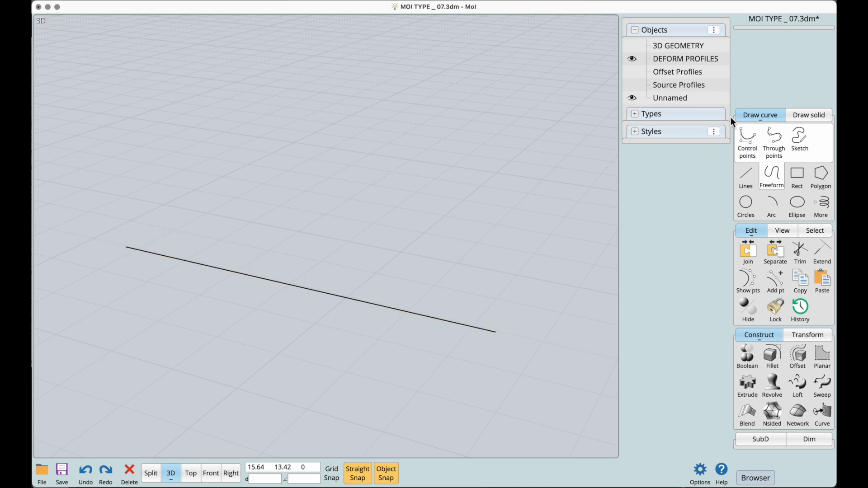
# Turn on the original straight line's control points and move the line about 0.33 straight down below the new curve
pyautogui.click(367, 307)
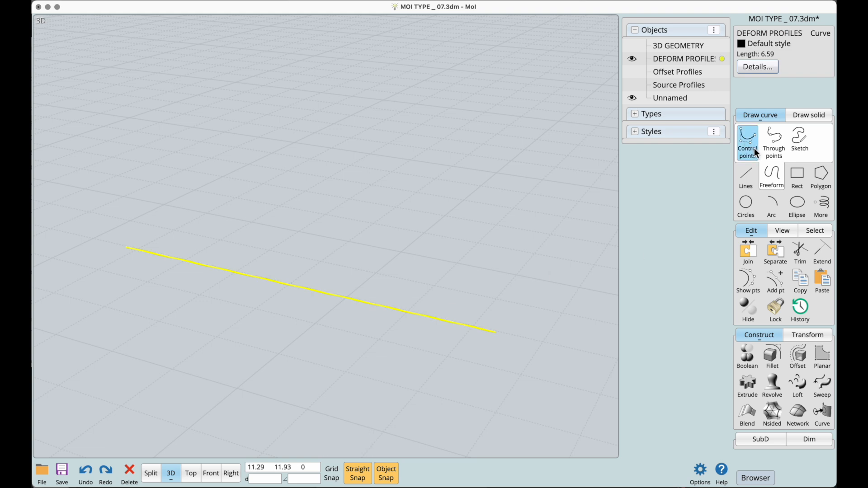
pyautogui.click(747, 278)
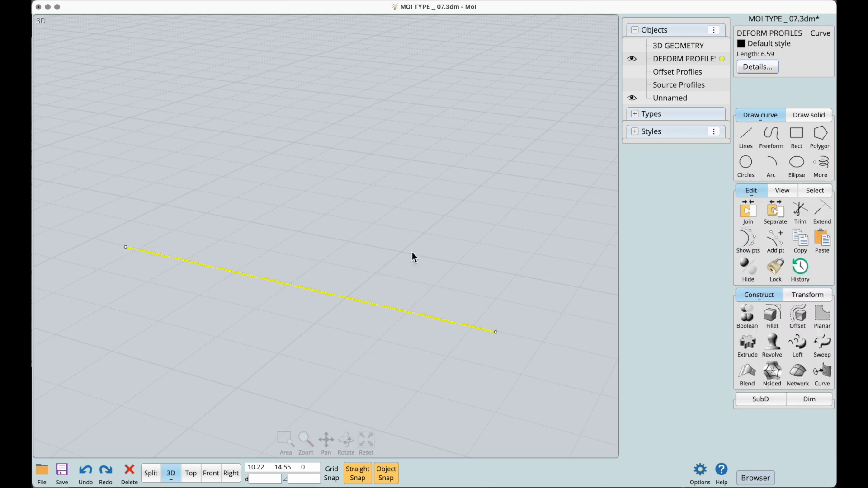
pyautogui.moveTo(365, 302); pyautogui.dragTo(362, 322)
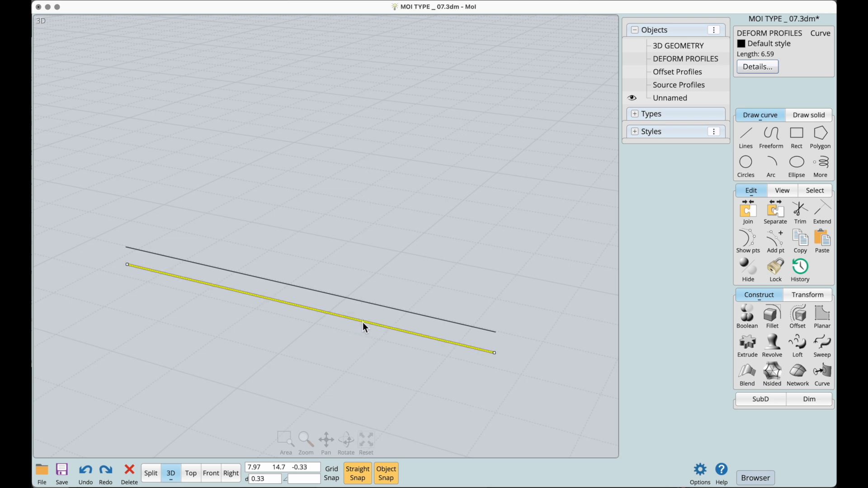
# Raise the upper curve's middle control point vertically to form an arch, both profiles spanning about 0.97 in height, and hide the control points
pyautogui.click(379, 305)
pyautogui.click(748, 238)
pyautogui.click(428, 246)
pyautogui.click(352, 300)
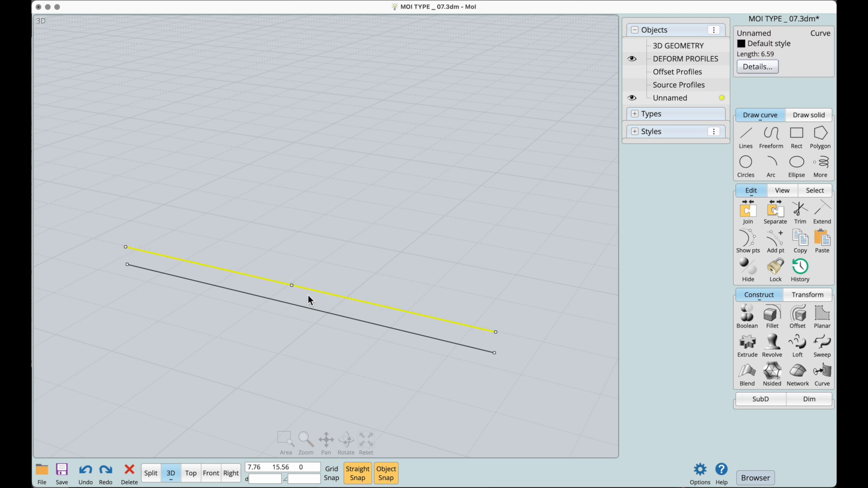
pyautogui.moveTo(292, 286); pyautogui.dragTo(292, 213)
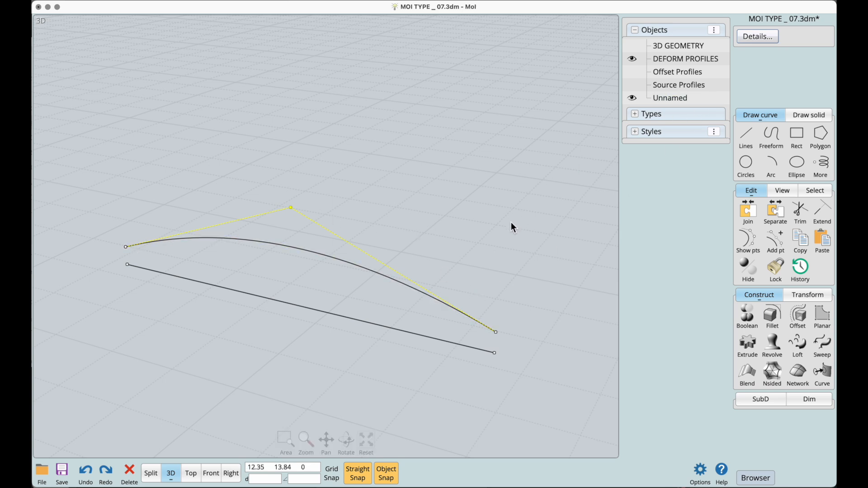
pyautogui.click(454, 315)
pyautogui.click(454, 343)
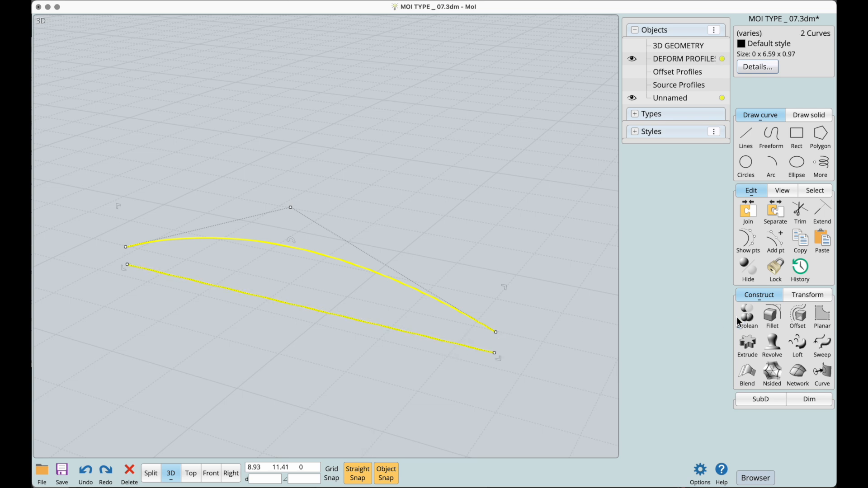
pyautogui.click(522, 240)
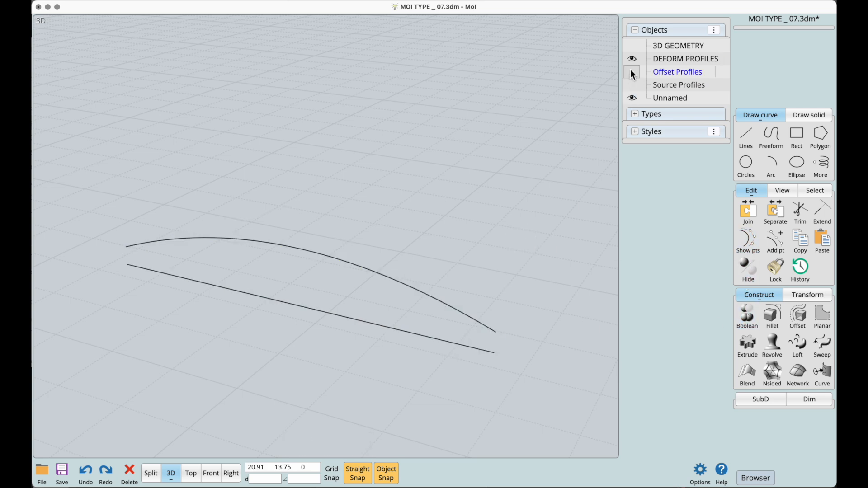
# Show 3D GEOMETRY again and Flow all the MICRO letters from the straight line onto the arched curve, keeping the input objects
pyautogui.click(632, 46)
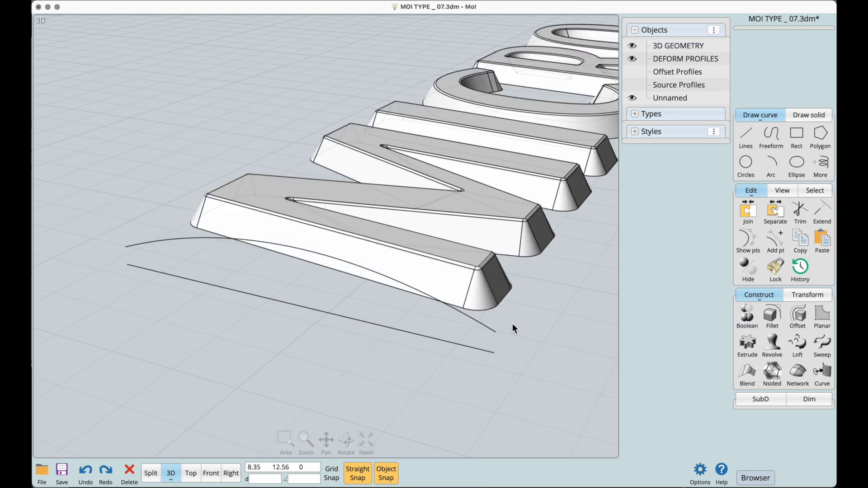
pyautogui.moveTo(520, 318); pyautogui.dragTo(429, 344, button='middle')
pyautogui.moveTo(430, 344); pyautogui.dragTo(446, 345, button='right')
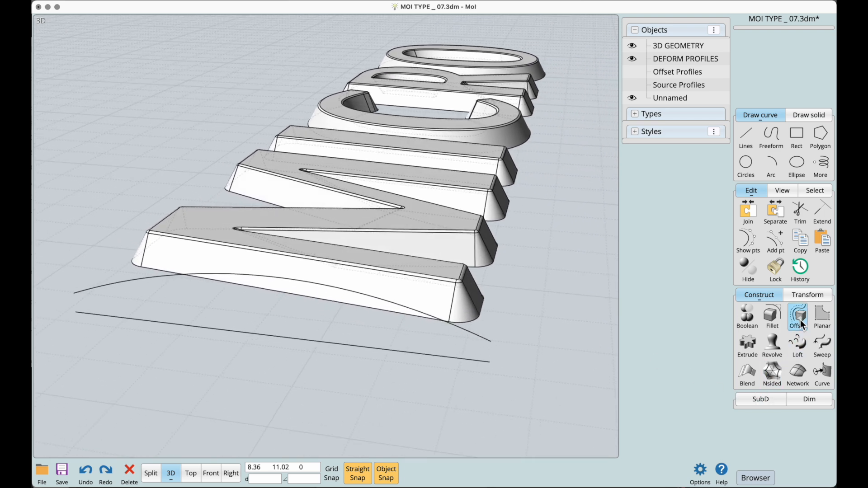
pyautogui.click(808, 296)
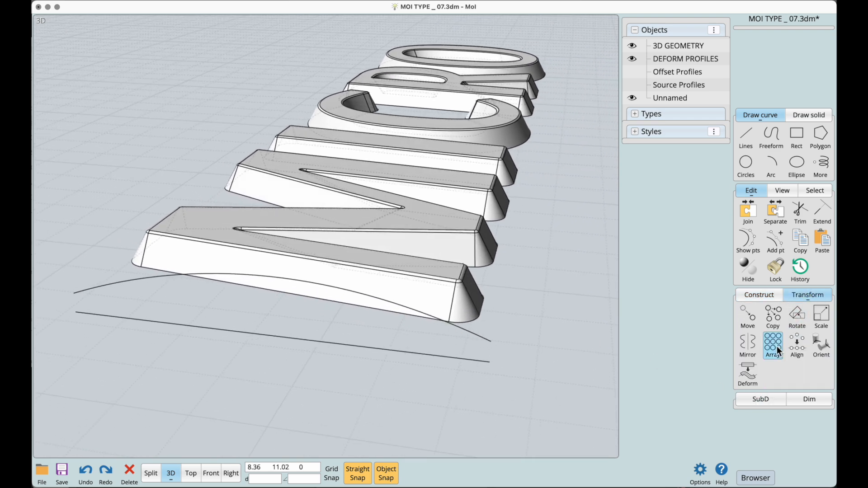
pyautogui.click(747, 380)
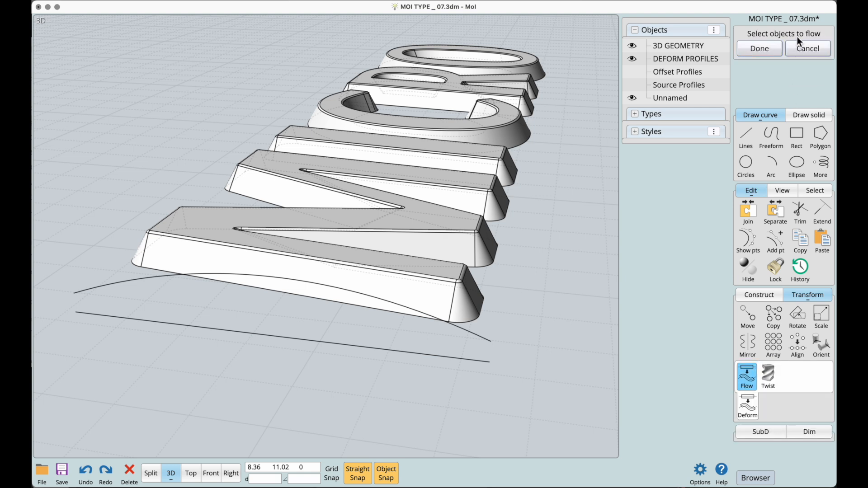
pyautogui.moveTo(562, 38); pyautogui.dragTo(397, 262)
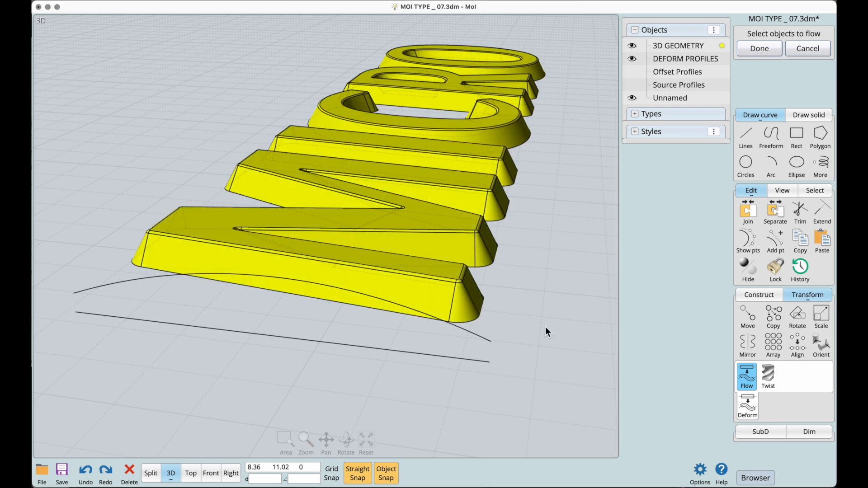
pyautogui.click(749, 50)
pyautogui.click(485, 367)
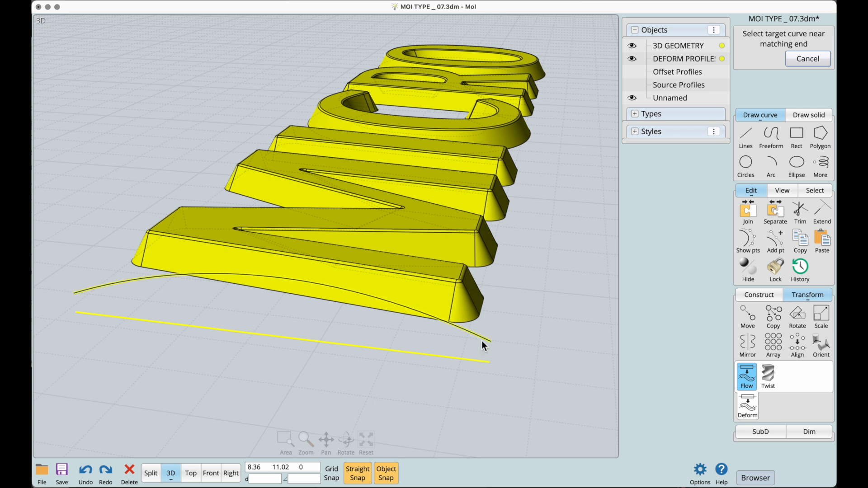
pyautogui.click(485, 347)
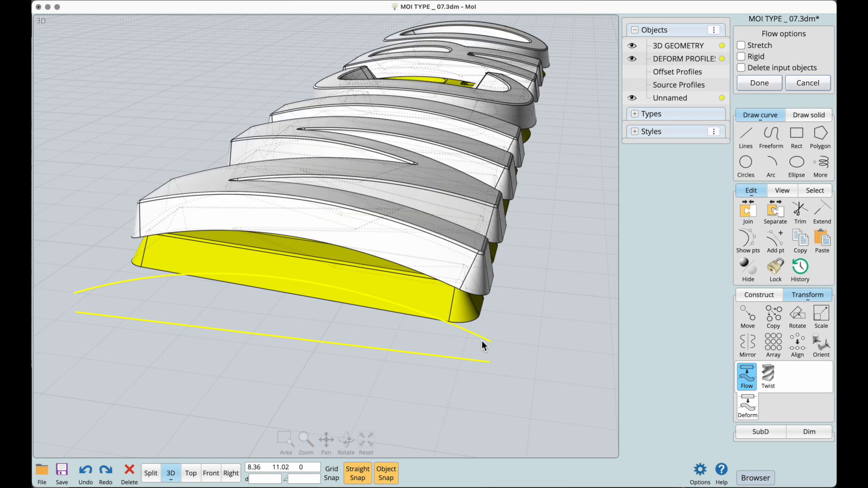
pyautogui.moveTo(478, 338); pyautogui.dragTo(484, 330, button='right')
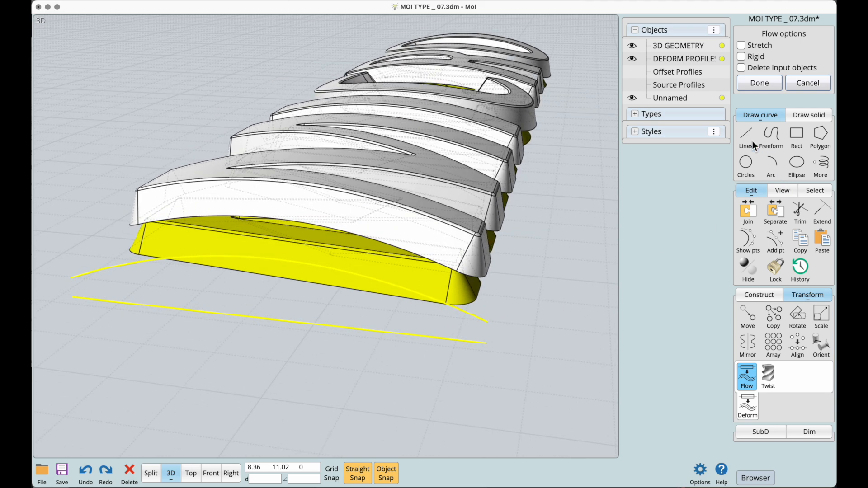
pyautogui.moveTo(563, 228); pyautogui.dragTo(485, 338, button='right')
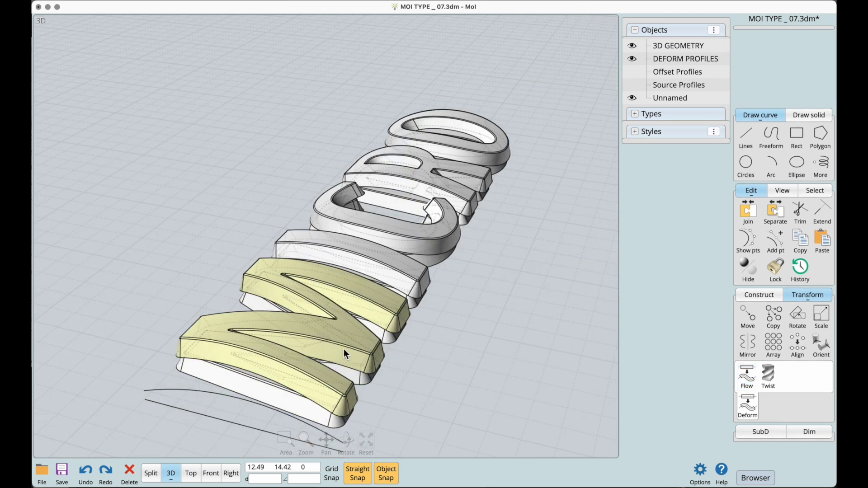
# Select the five arched MICRO letters and assign them the object name DEFORMED 3D
pyautogui.click(344, 349)
pyautogui.click(387, 265)
pyautogui.click(445, 224)
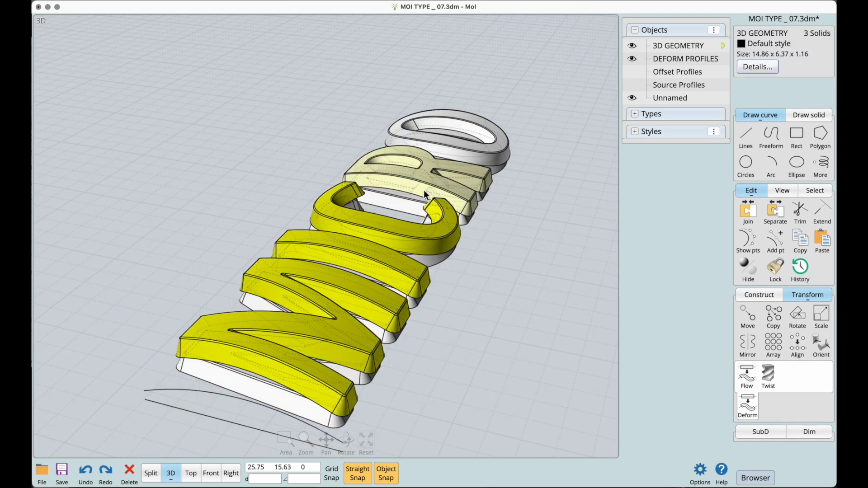
pyautogui.click(432, 168)
pyautogui.click(443, 156)
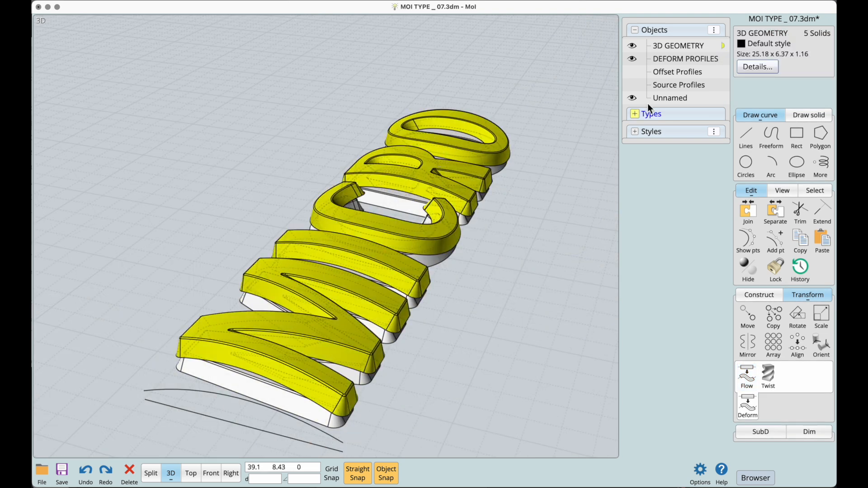
pyautogui.click(752, 34)
pyautogui.write('De')
pyautogui.press('BackSpace')
pyautogui.write('EFORMED ')
pyautogui.write('4')
pyautogui.press('BackSpace')
pyautogui.write('3D')
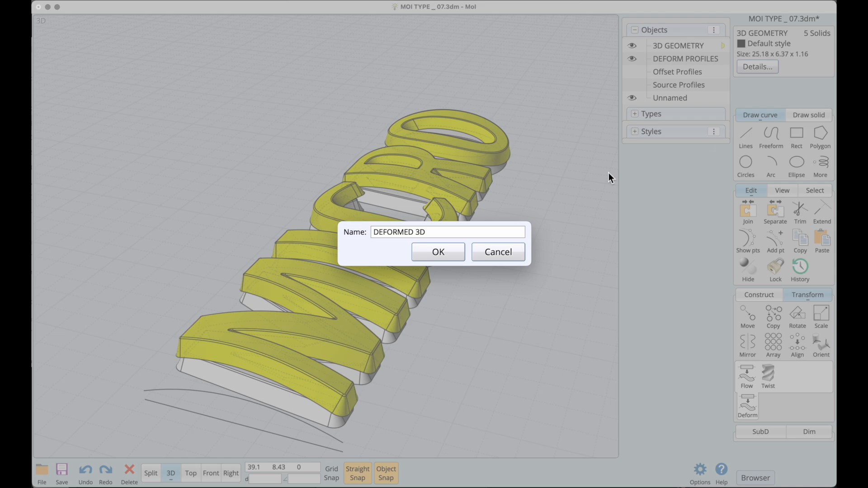
pyautogui.click(450, 253)
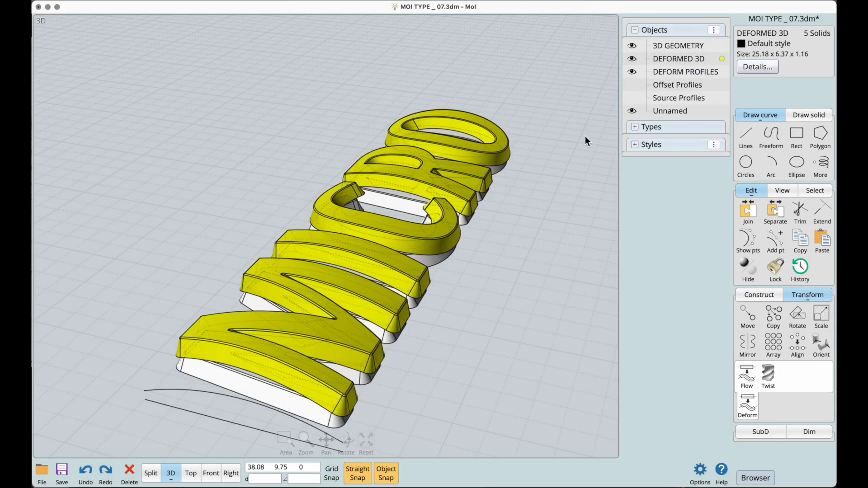
# Hide the DEFORM PROFILES and 3D GEOMETRY objects to leave the deformed letters in view
pyautogui.click(598, 115)
pyautogui.click(632, 71)
pyautogui.click(631, 46)
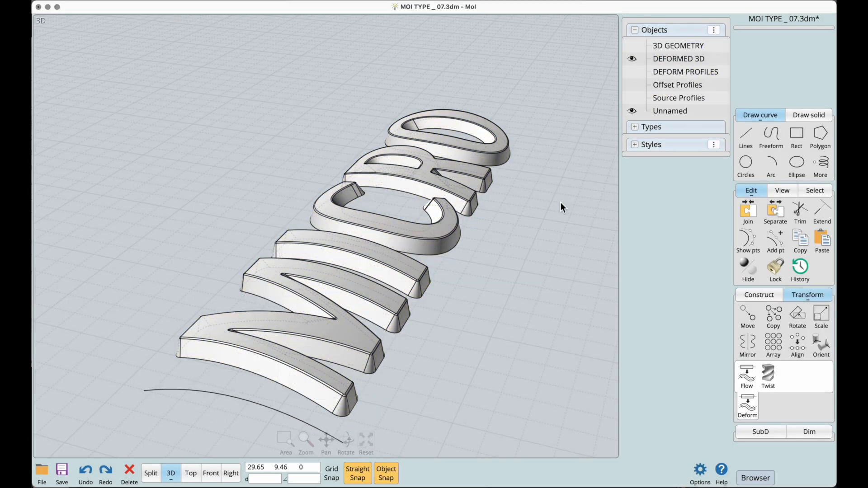
pyautogui.scroll(10, 470, 307)
pyautogui.moveTo(394, 359); pyautogui.dragTo(428, 300, button='right')
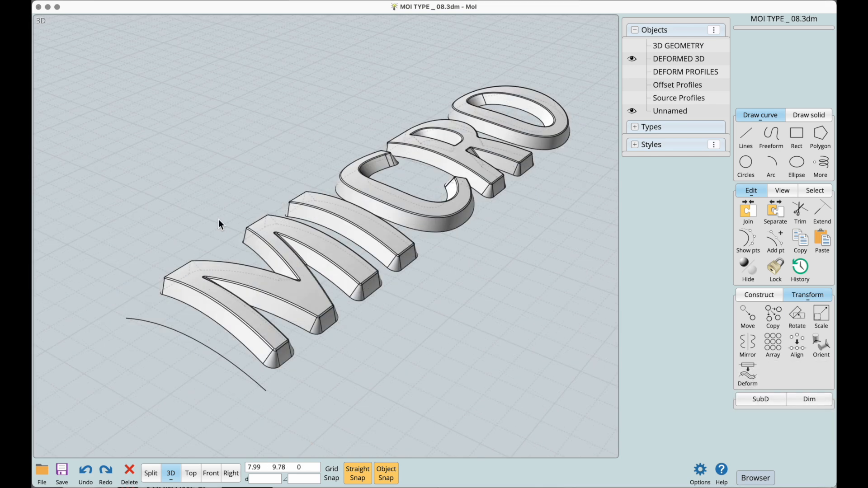
# Select the five deformed MICRO letters and start a Wavefront OBJ export to the output folder, overwriting Micro 03
pyautogui.moveTo(568, 65); pyautogui.dragTo(253, 322)
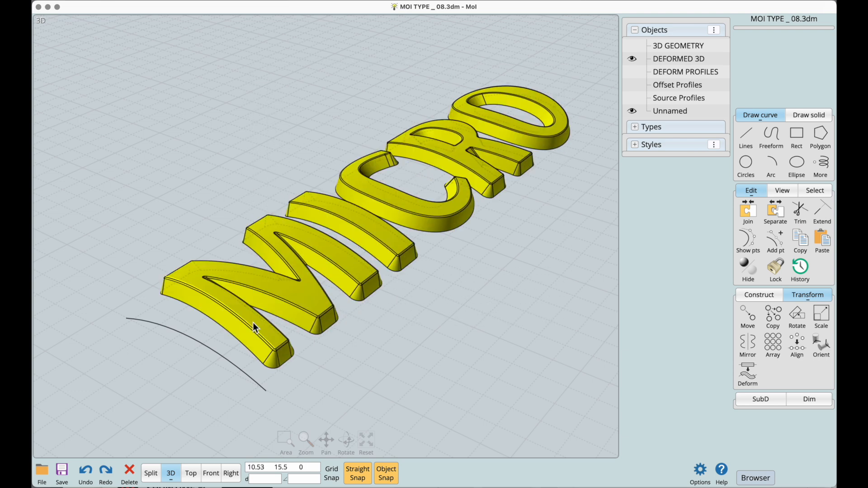
pyautogui.scroll(2, 286, 320)
pyautogui.scroll(3, 275, 319)
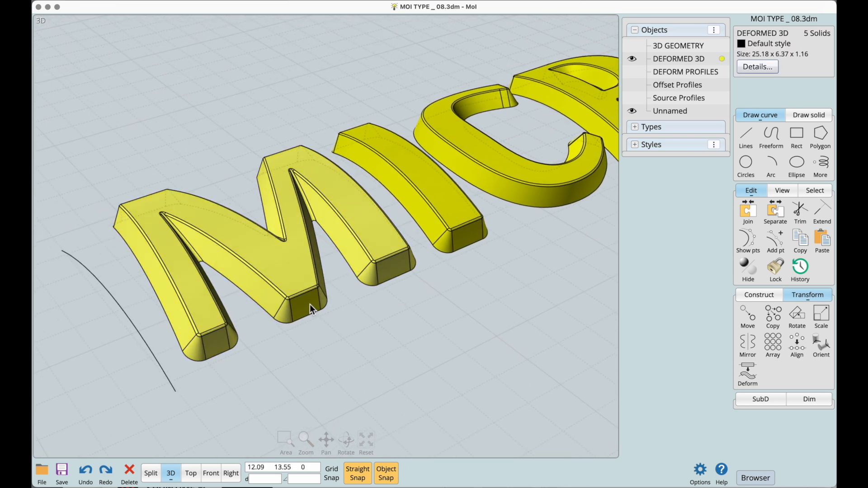
pyautogui.click(42, 474)
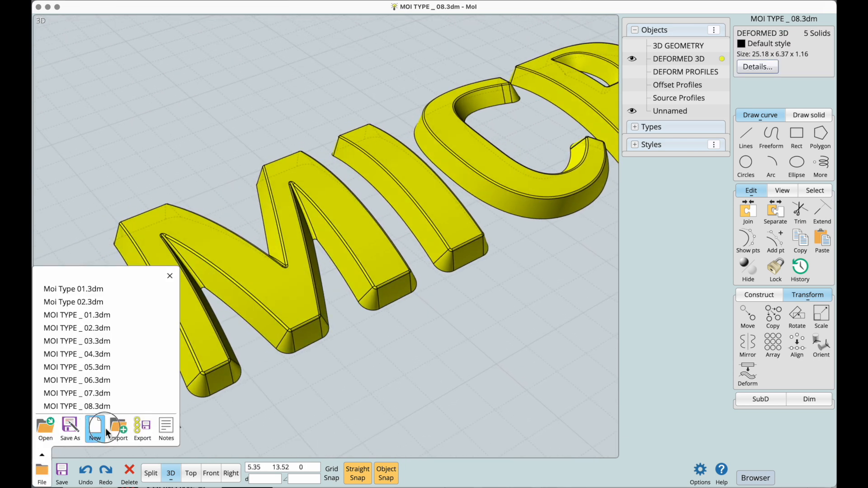
pyautogui.click(136, 431)
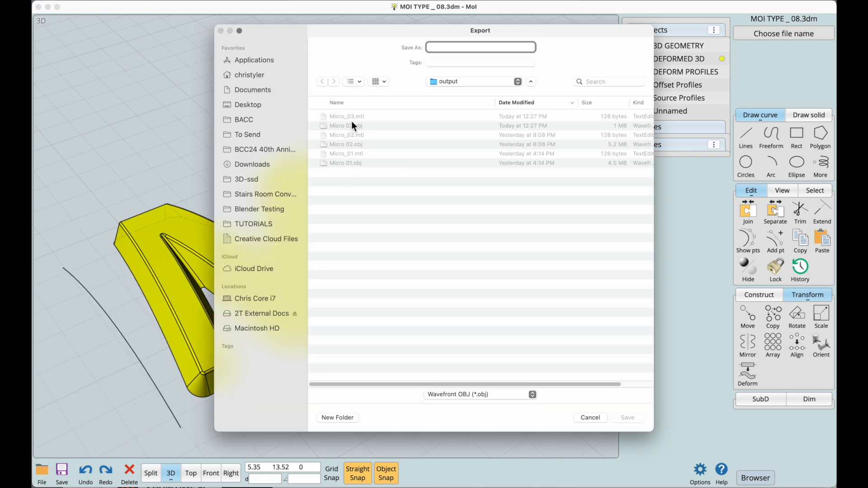
pyautogui.click(357, 125)
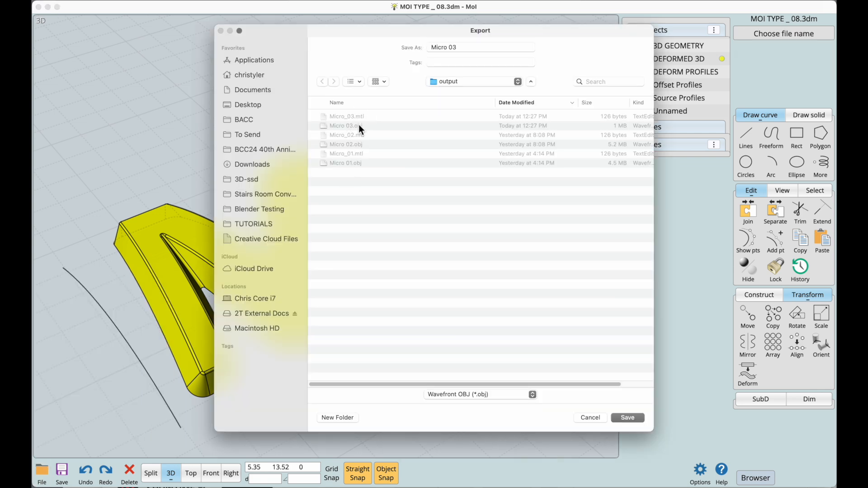
pyautogui.click(627, 418)
pyautogui.click(474, 278)
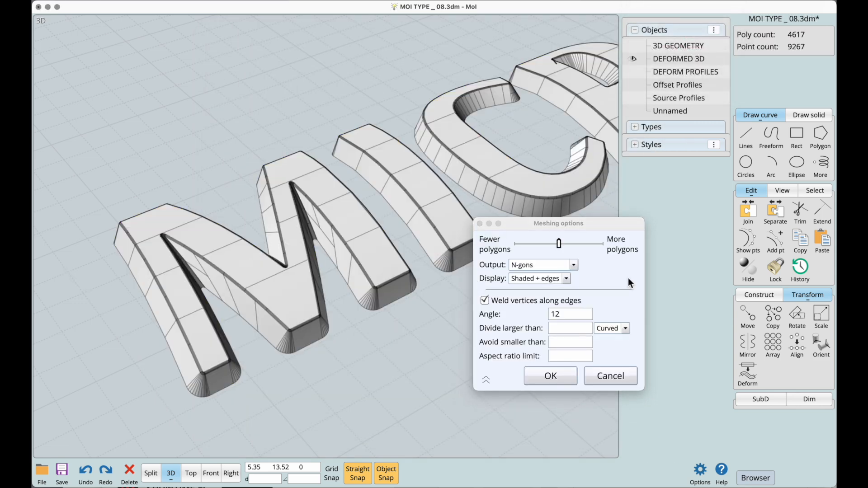
# Set the export mesh output to Quads & Triangles and the meshing angle to 6
pyautogui.moveTo(235, 342); pyautogui.dragTo(260, 338, button='right')
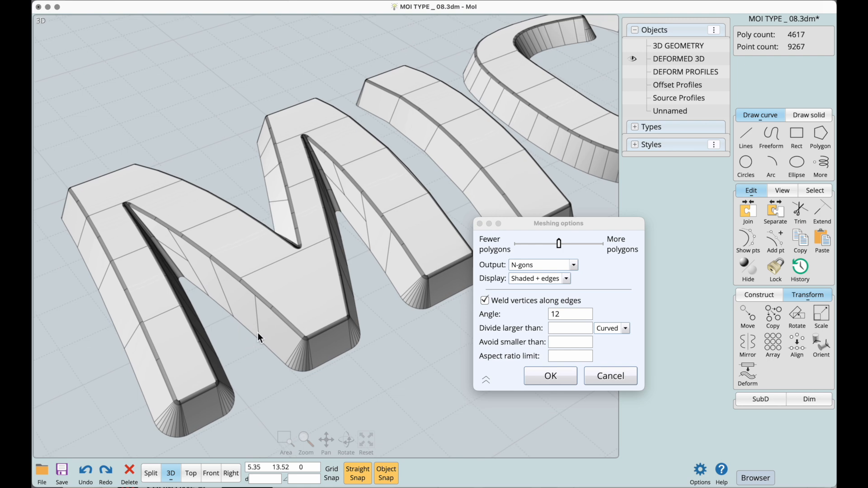
pyautogui.moveTo(256, 341); pyautogui.dragTo(253, 367, button='right')
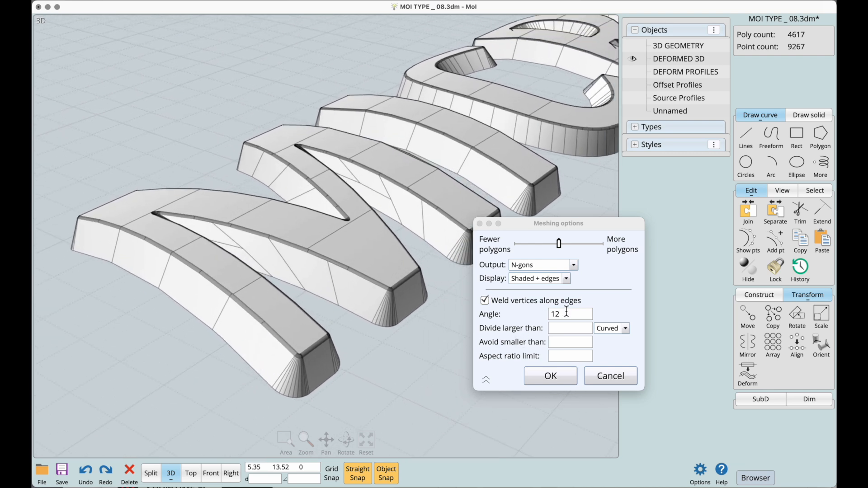
pyautogui.click(574, 265)
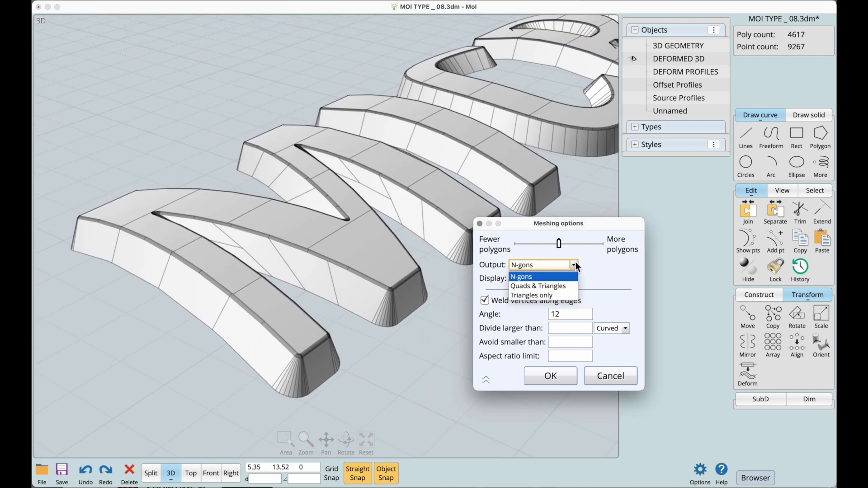
pyautogui.click(574, 287)
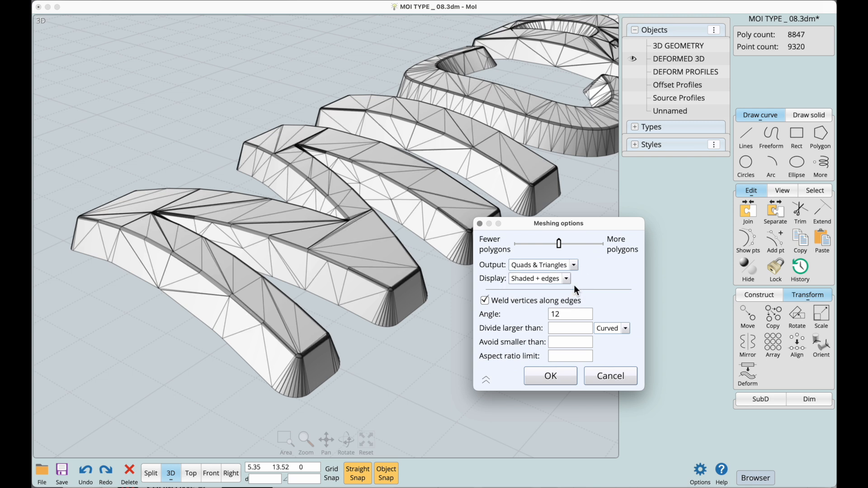
pyautogui.click(573, 314)
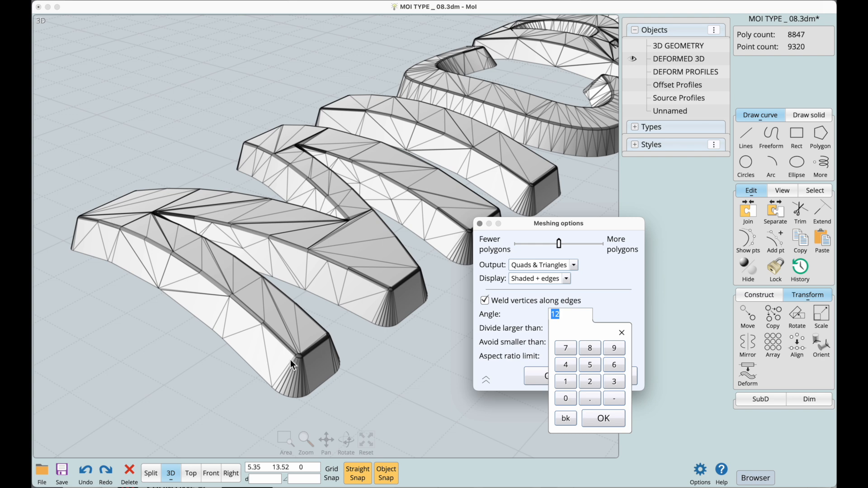
pyautogui.write('6')
pyautogui.press('Tab')
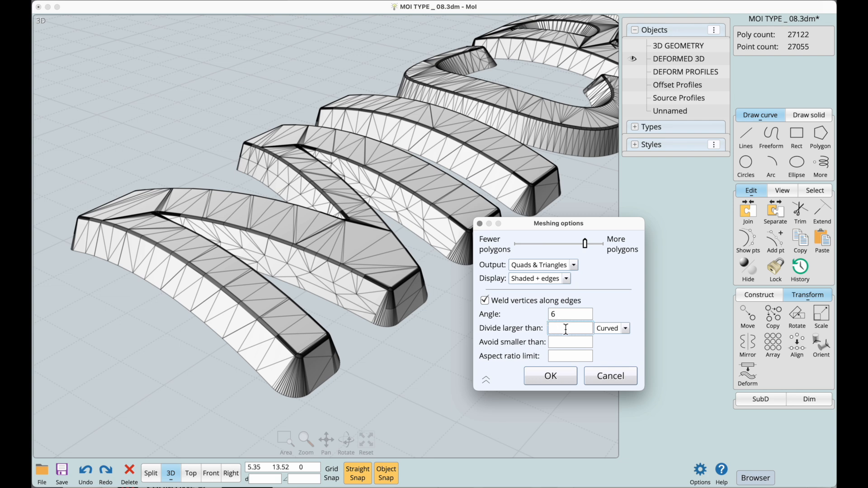
# Try dividing curved mesh polygons larger than 1, then larger than .5
pyautogui.moveTo(397, 289); pyautogui.dragTo(284, 402, button='middle')
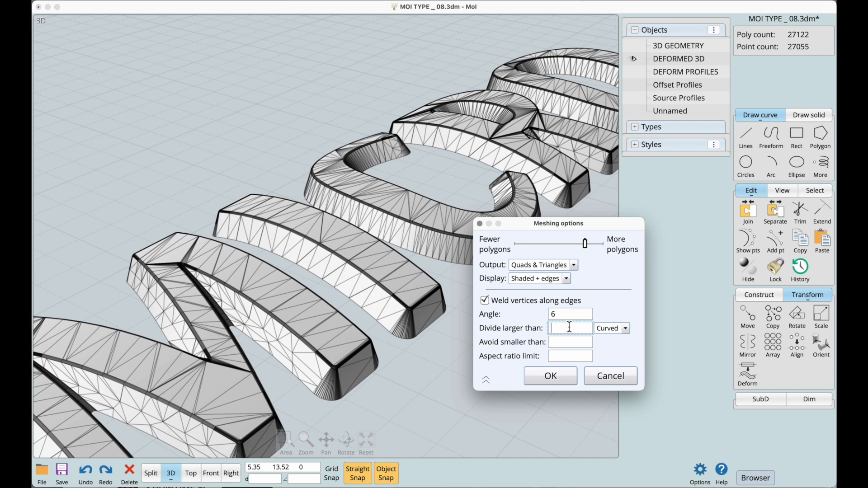
pyautogui.write('1')
pyautogui.press('Tab')
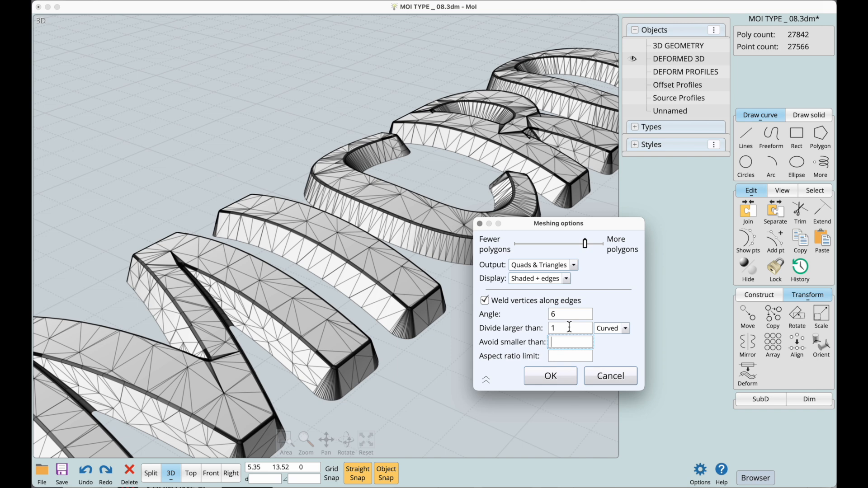
pyautogui.click(569, 327)
pyautogui.write('.5')
pyautogui.press('Tab')
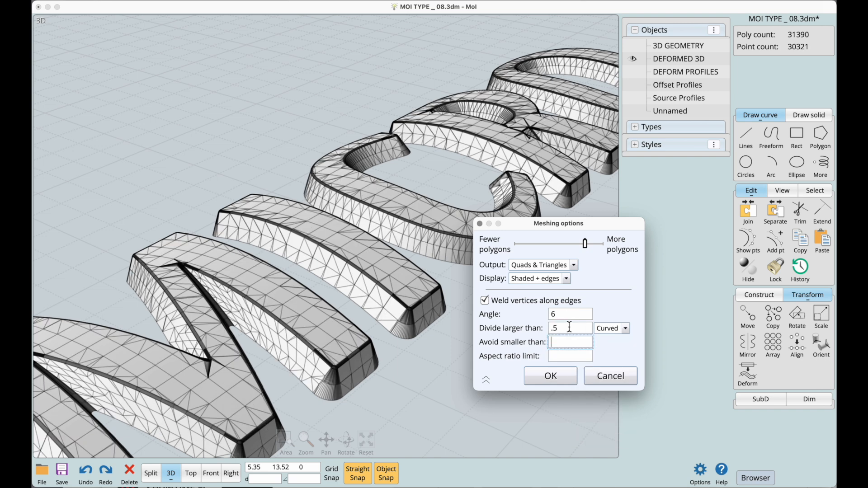
# Set the mesh's Divide larger than value to .3 for curved surfaces
pyautogui.click(569, 327)
pyautogui.write('.3')
pyautogui.press('Tab')
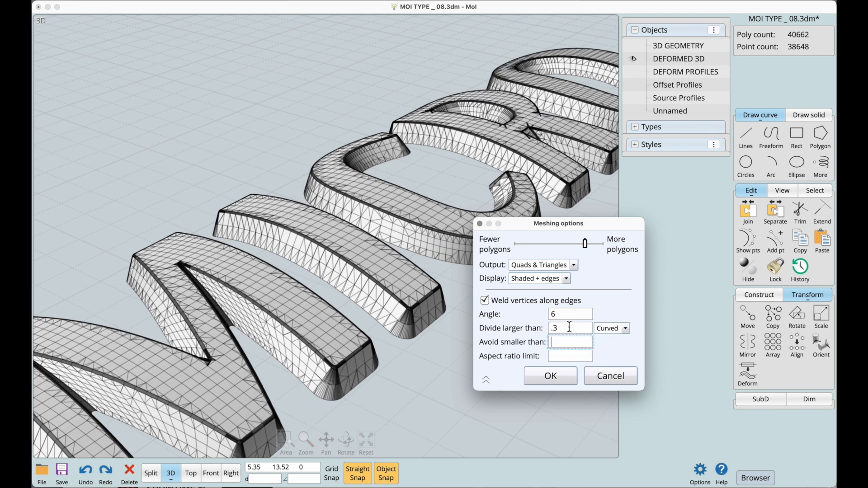
# Set Avoid smaller than to .01 to thin the dense fillet mesh, and accept the meshing options to finish the export
pyautogui.moveTo(275, 390); pyautogui.dragTo(332, 337, button='right')
pyautogui.scroll(6, 356, 303)
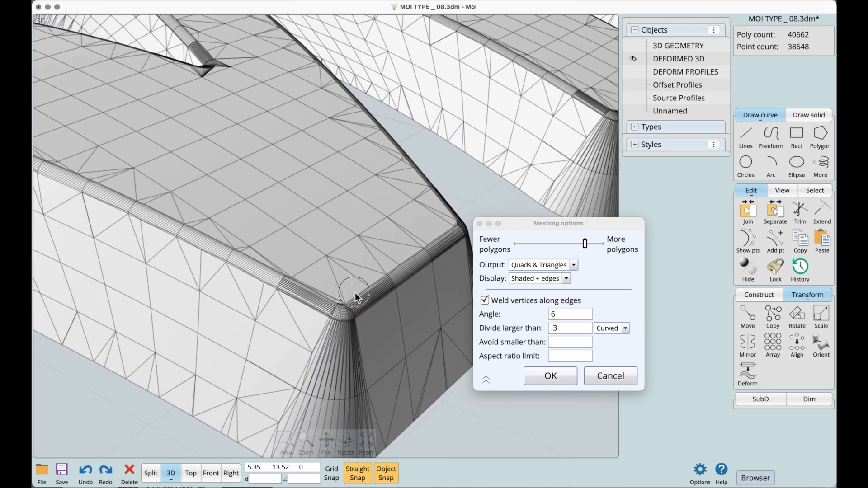
pyautogui.scroll(4, 362, 283)
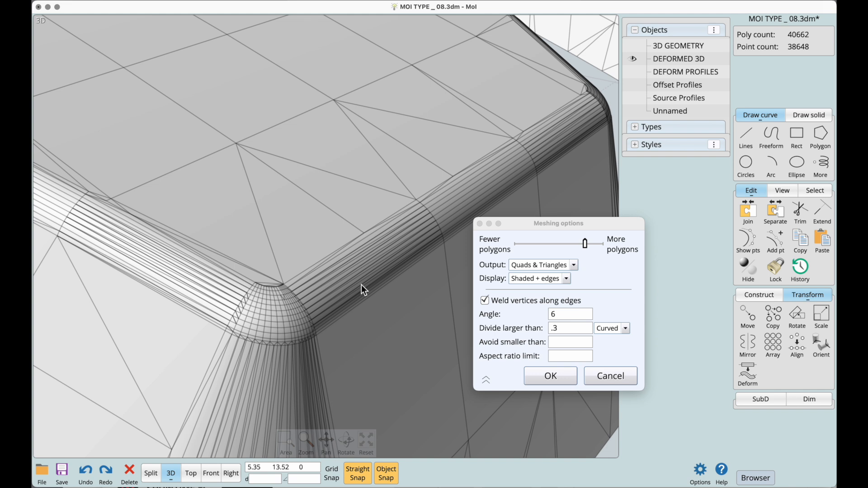
pyautogui.click(563, 342)
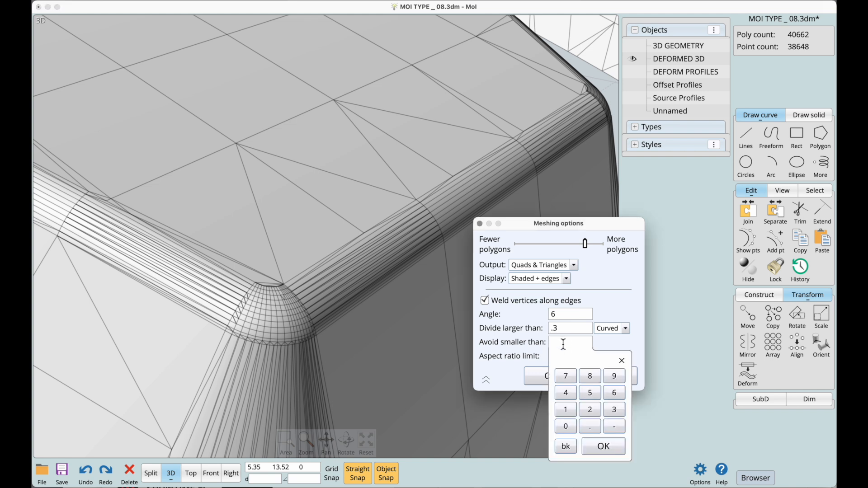
pyautogui.write('.01')
pyautogui.press('Tab')
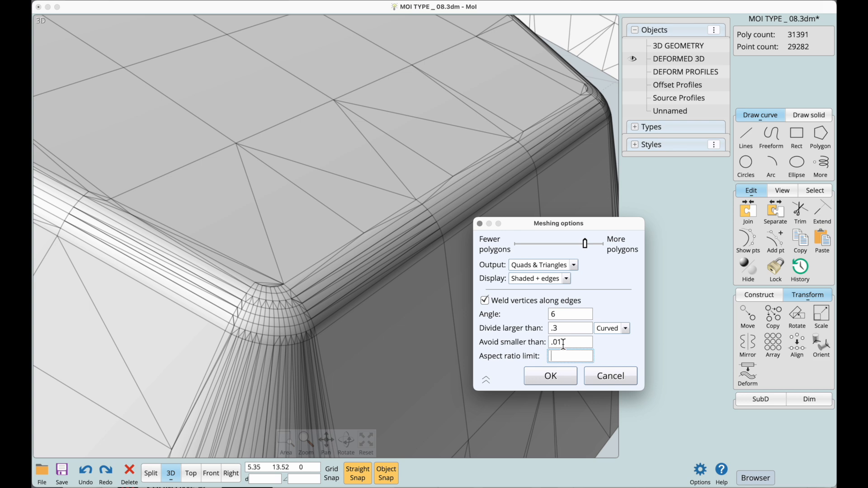
pyautogui.scroll(-10, 363, 203)
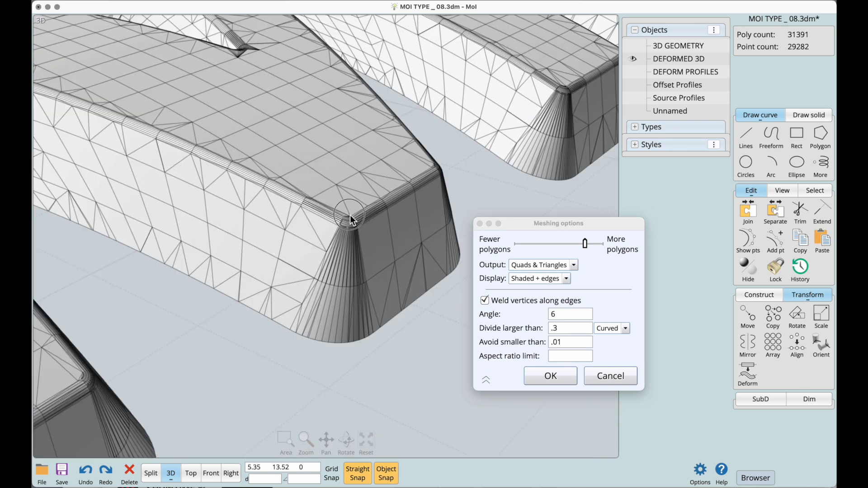
pyautogui.scroll(-5, 379, 258)
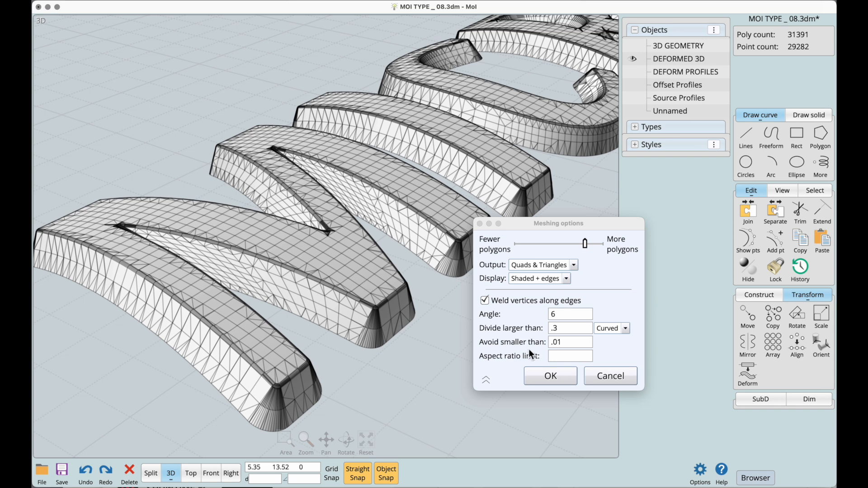
pyautogui.click(539, 373)
# Switch to Blender and import the Wavefront file Micro 03.obj from the MoI Type project's output folder
pyautogui.moveTo(687, 485)
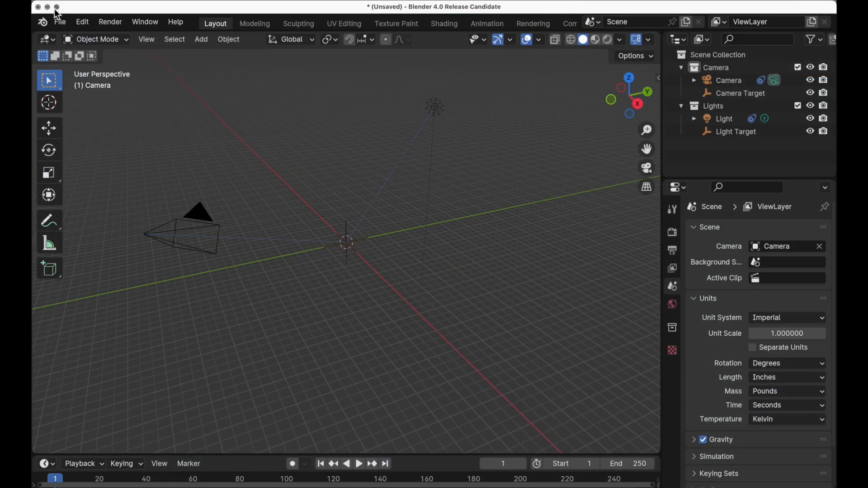
pyautogui.click(60, 21)
pyautogui.moveTo(151, 202)
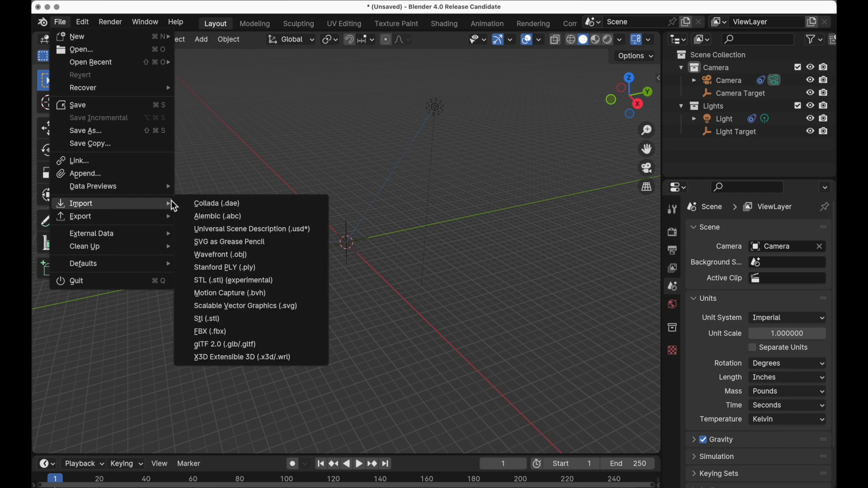
pyautogui.click(241, 255)
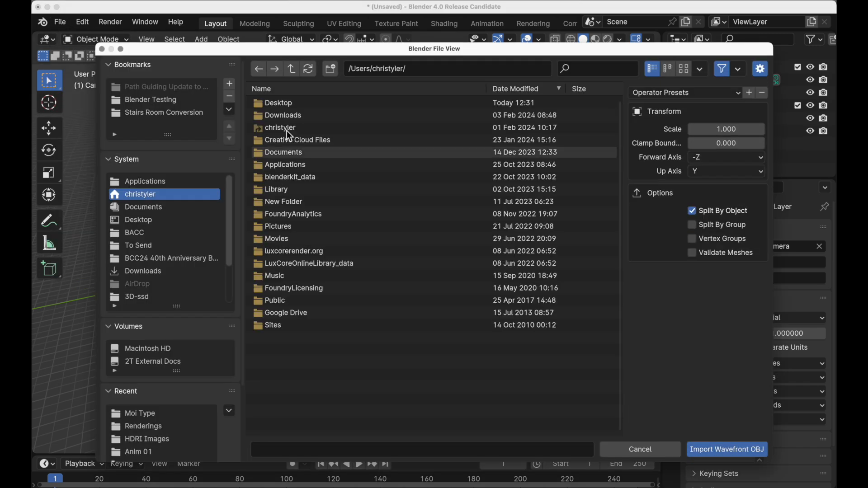
pyautogui.click(179, 421)
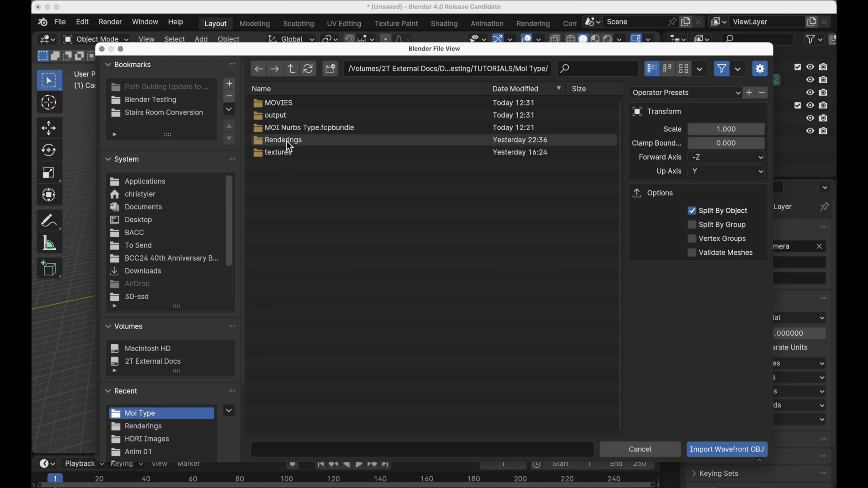
pyautogui.doubleClick(285, 116)
pyautogui.click(307, 107)
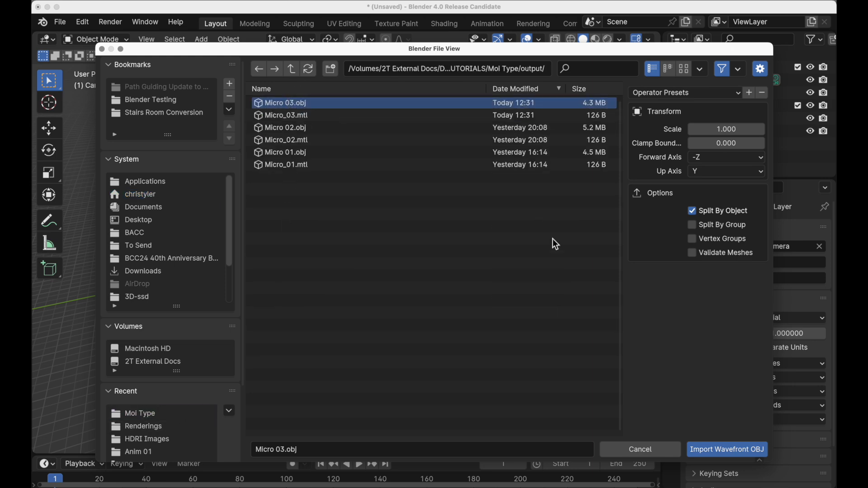
pyautogui.click(708, 448)
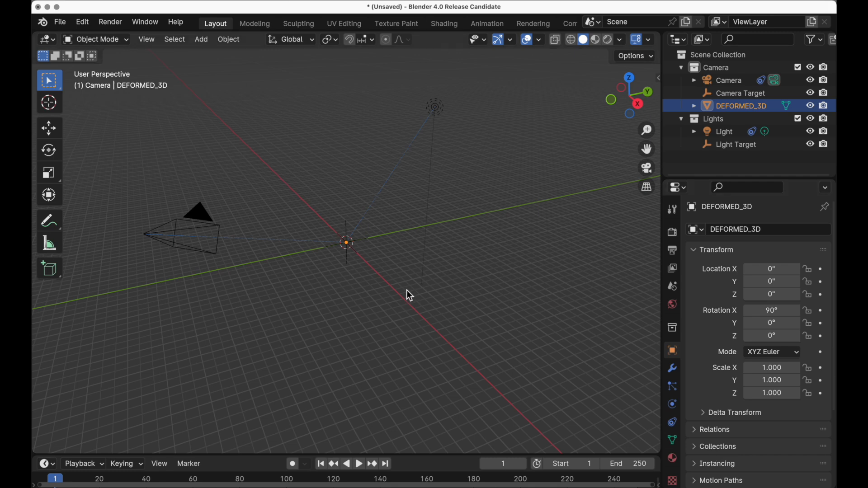
# Frame and select the imported MICRO lettering and set its origin to its geometry
pyautogui.press('KP_Decimal')
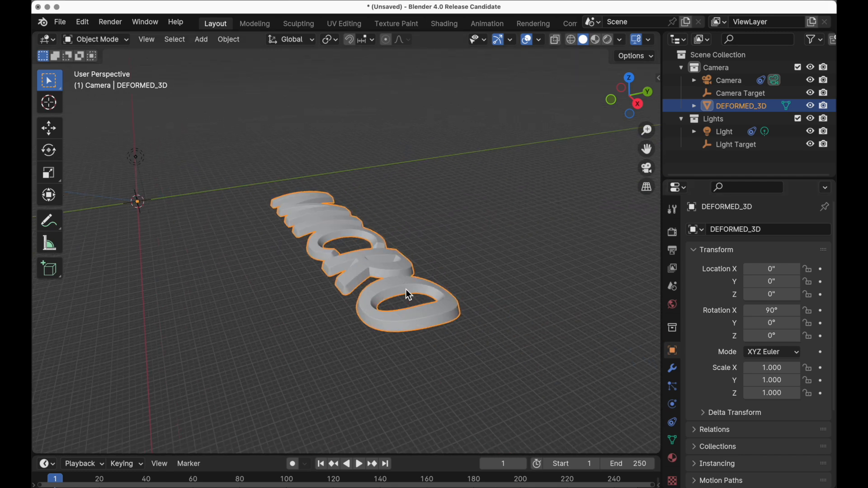
pyautogui.click(540, 222)
pyautogui.click(396, 264)
pyautogui.click(229, 39)
pyautogui.moveTo(237, 66)
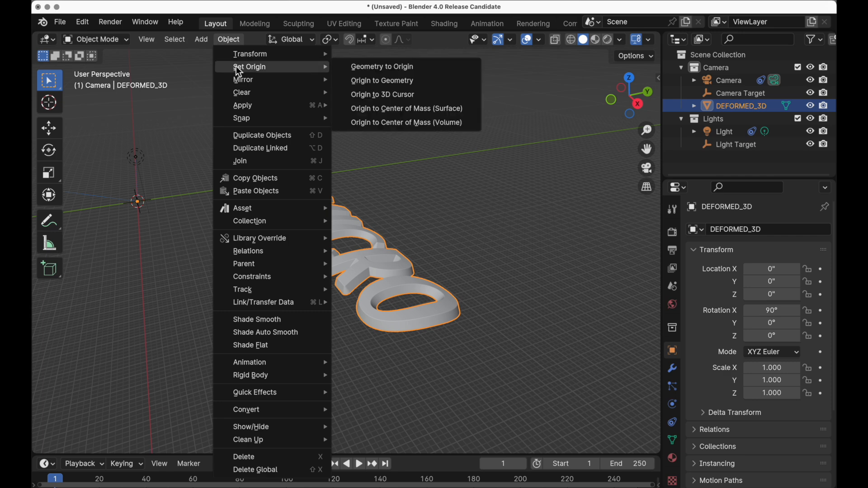
pyautogui.click(379, 82)
# Examine the imported lettering's shading from several angles, along with its Normals and Geometry Data settings
pyautogui.moveTo(407, 219); pyautogui.dragTo(487, 300, button='middle')
pyautogui.scroll(5, 362, 276)
pyautogui.moveTo(397, 215); pyautogui.dragTo(372, 218, button='middle')
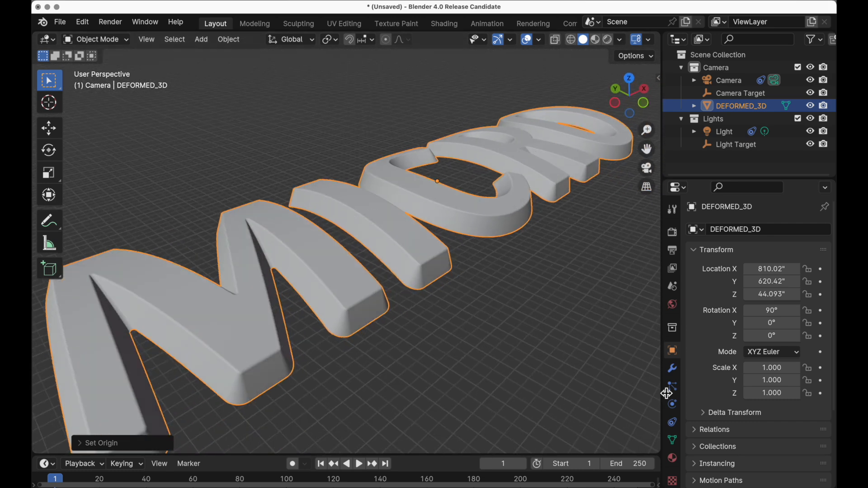
pyautogui.click(672, 440)
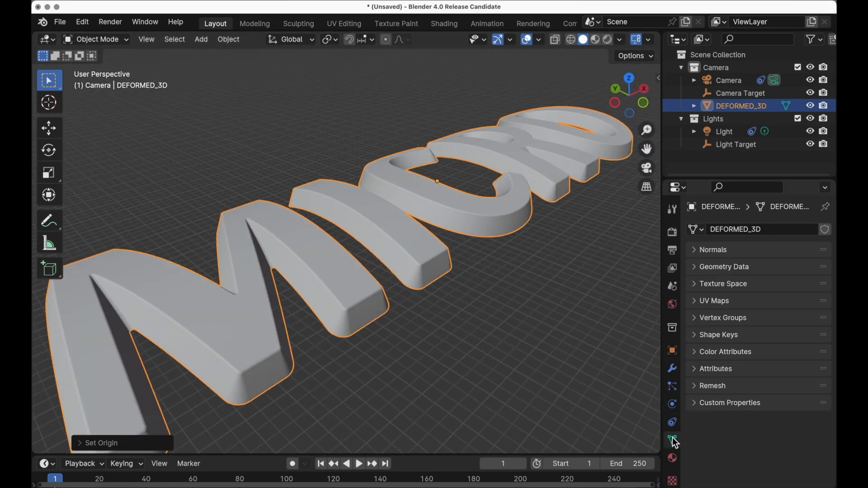
pyautogui.click(696, 251)
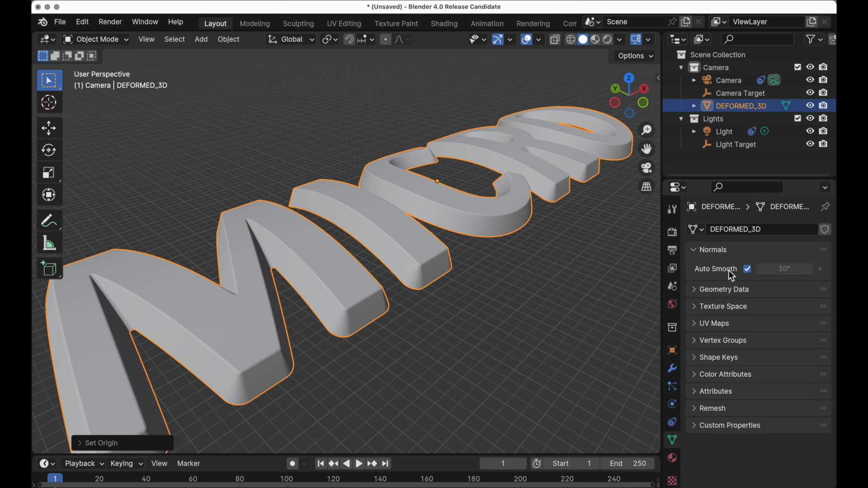
pyautogui.click(691, 292)
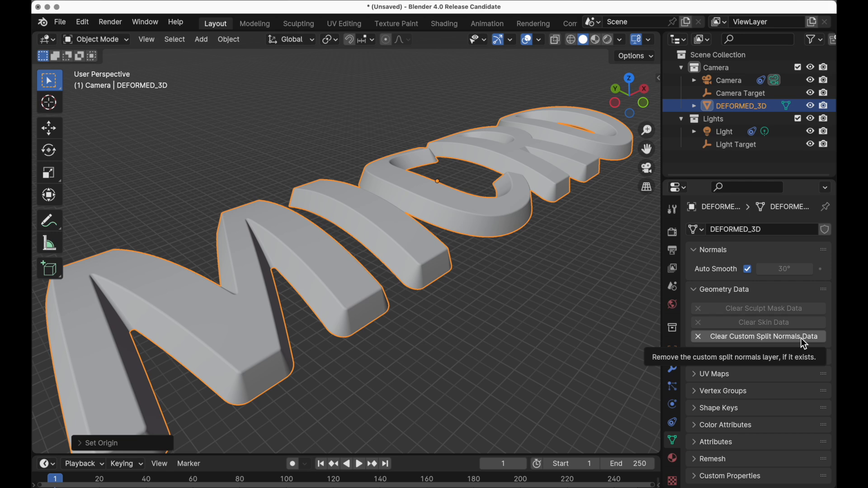
pyautogui.scroll(10, 461, 304)
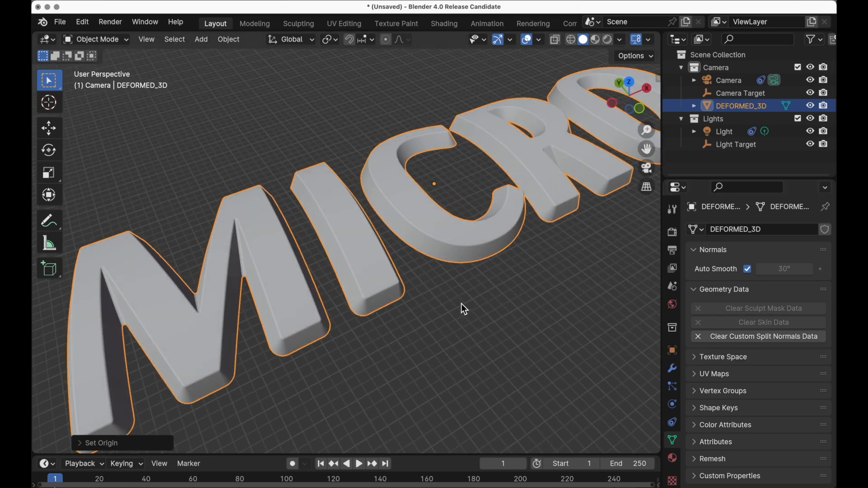
pyautogui.scroll(-10, 461, 303)
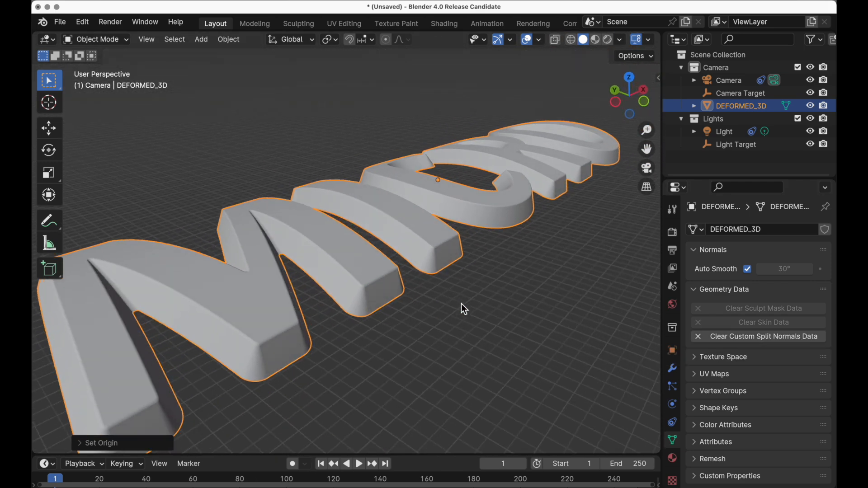
pyautogui.hscroll(2, 461, 304)
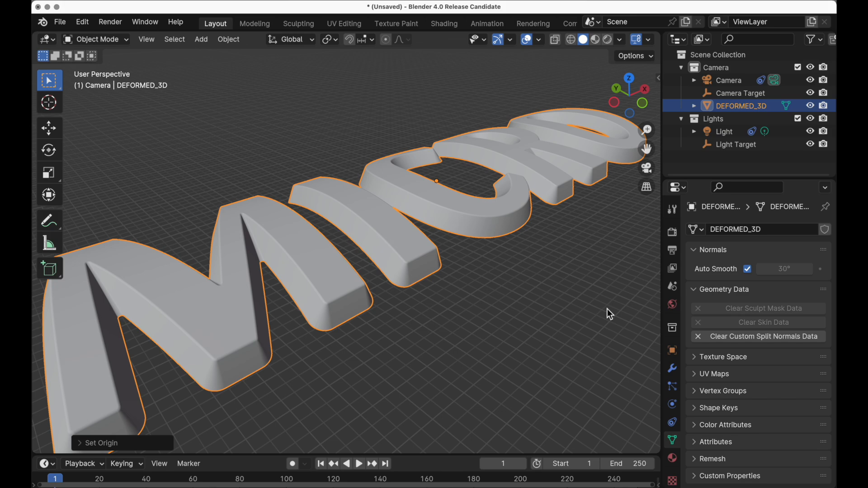
pyautogui.scroll(6, 607, 309)
pyautogui.scroll(4, 606, 307)
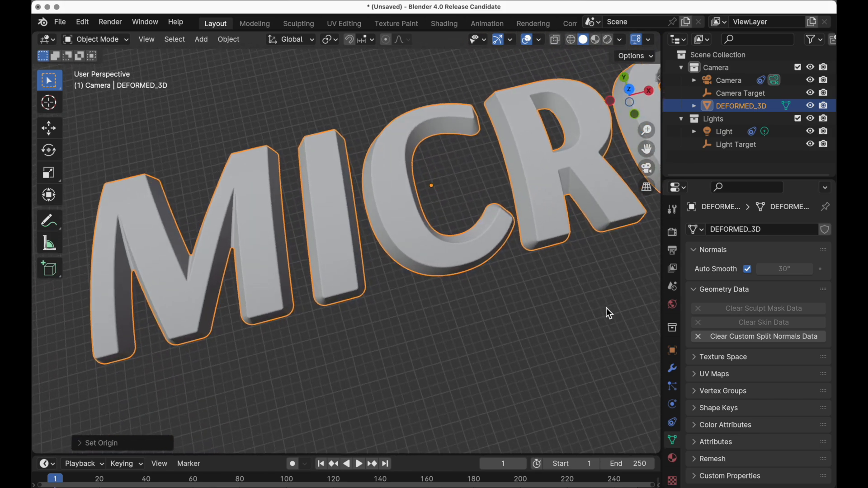